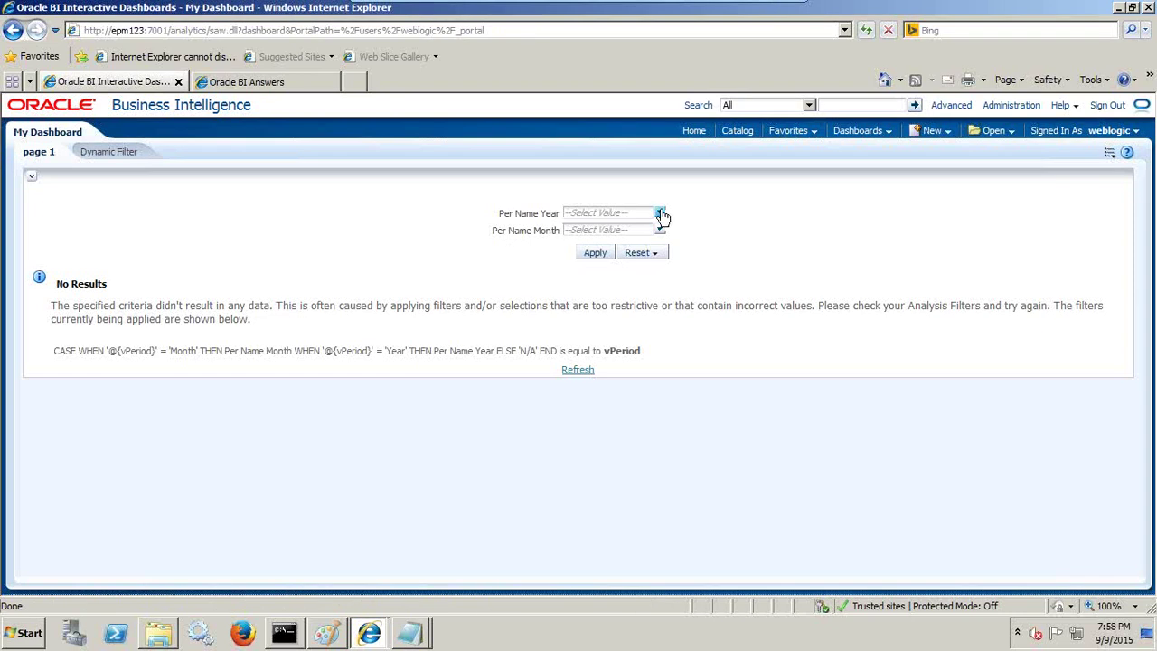
# Step: Open the Dynamic Filter page on My Dashboard
pyautogui.click(108, 152)
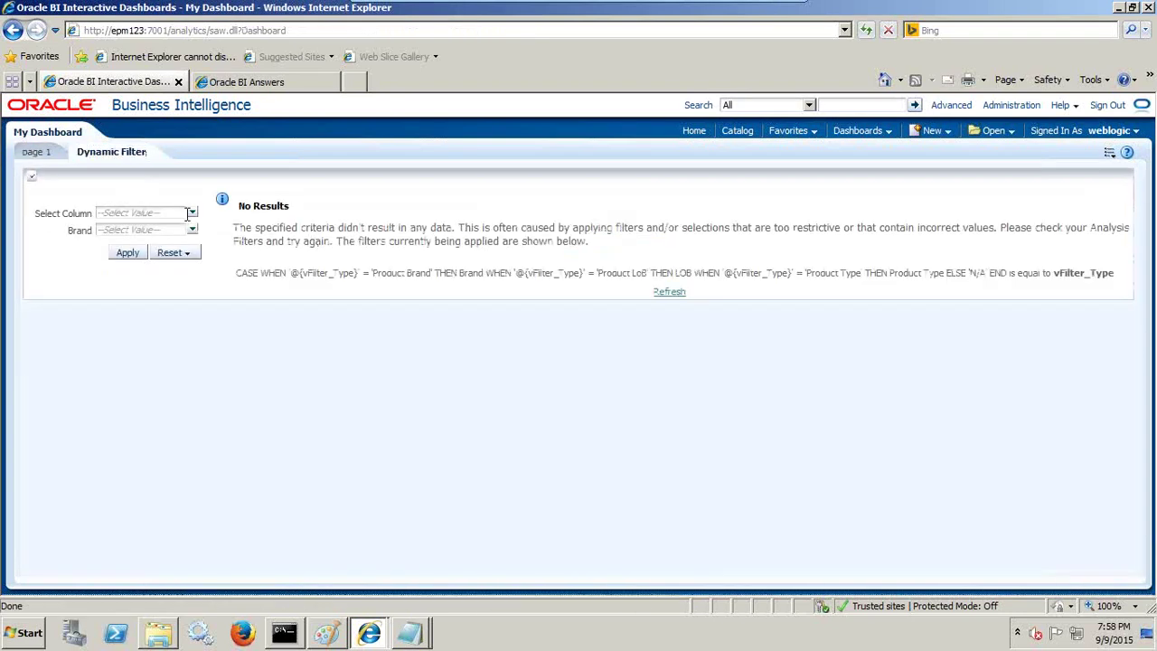
# Step: Set Select Column to Product Brand and filter Brand to BizTech and FunPod
pyautogui.click(191, 212)
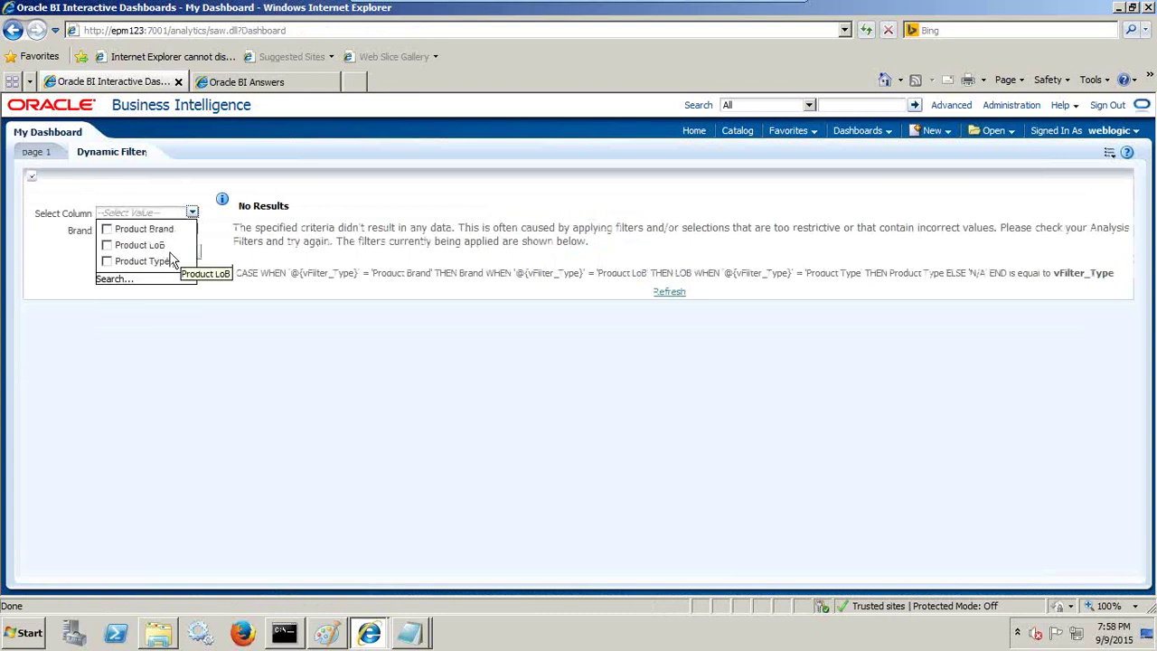
pyautogui.click(107, 229)
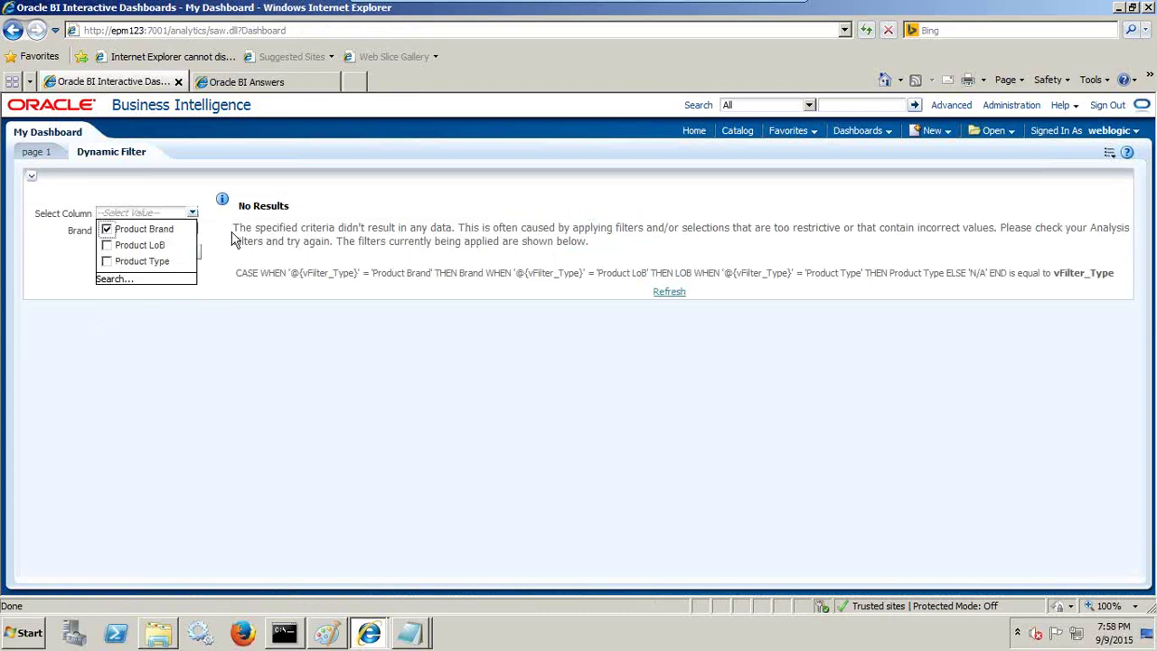
pyautogui.click(131, 253)
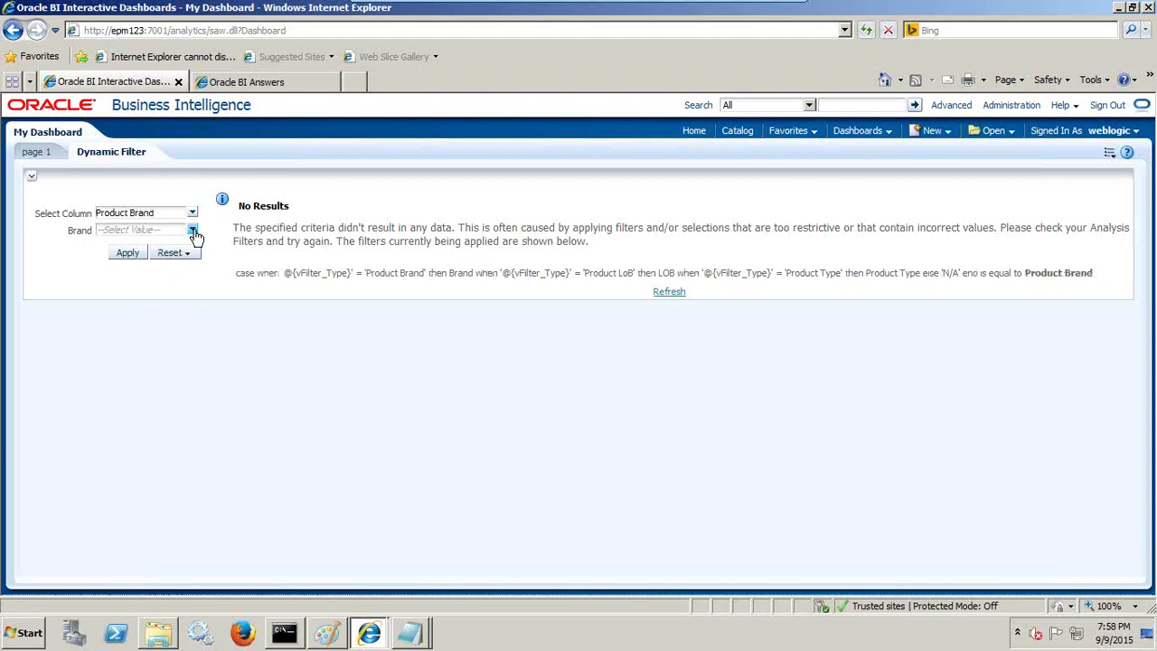
pyautogui.click(192, 231)
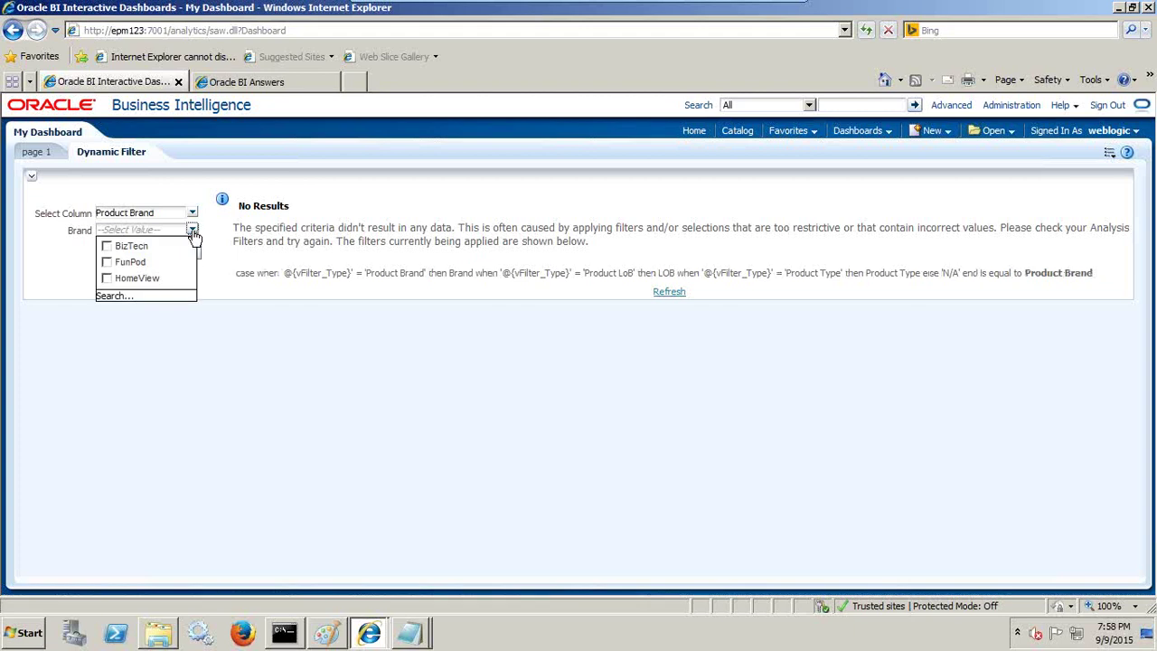
pyautogui.click(107, 245)
pyautogui.click(107, 261)
pyautogui.click(121, 255)
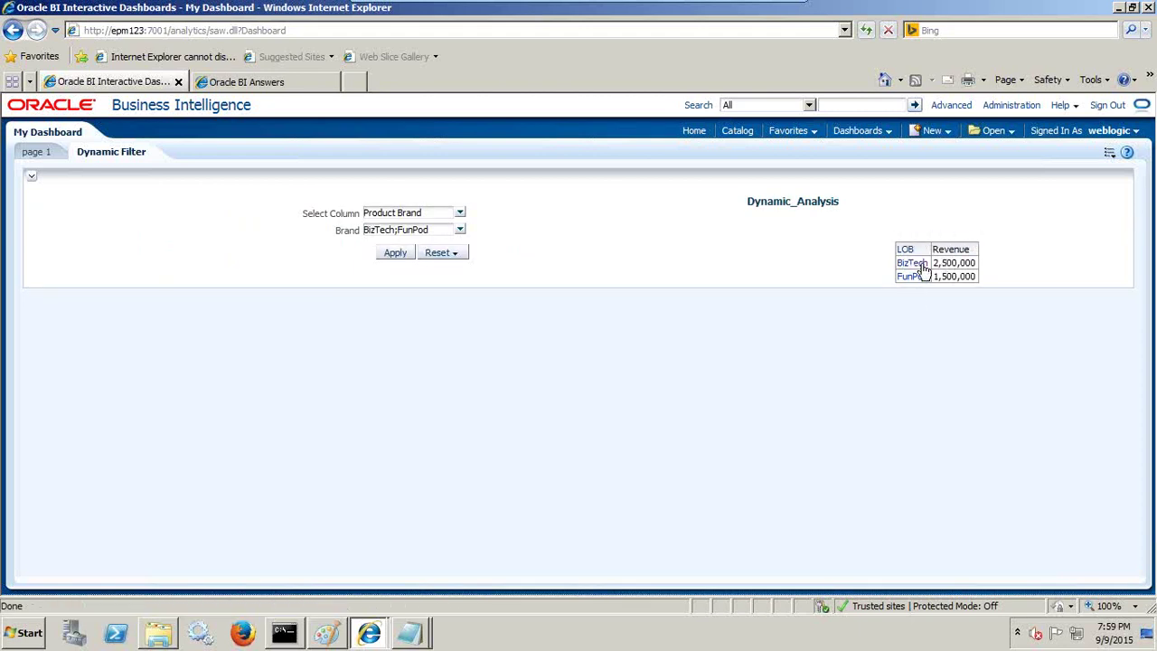
# Step: Switch Select Column to Product LoB and apply it
pyautogui.click(460, 217)
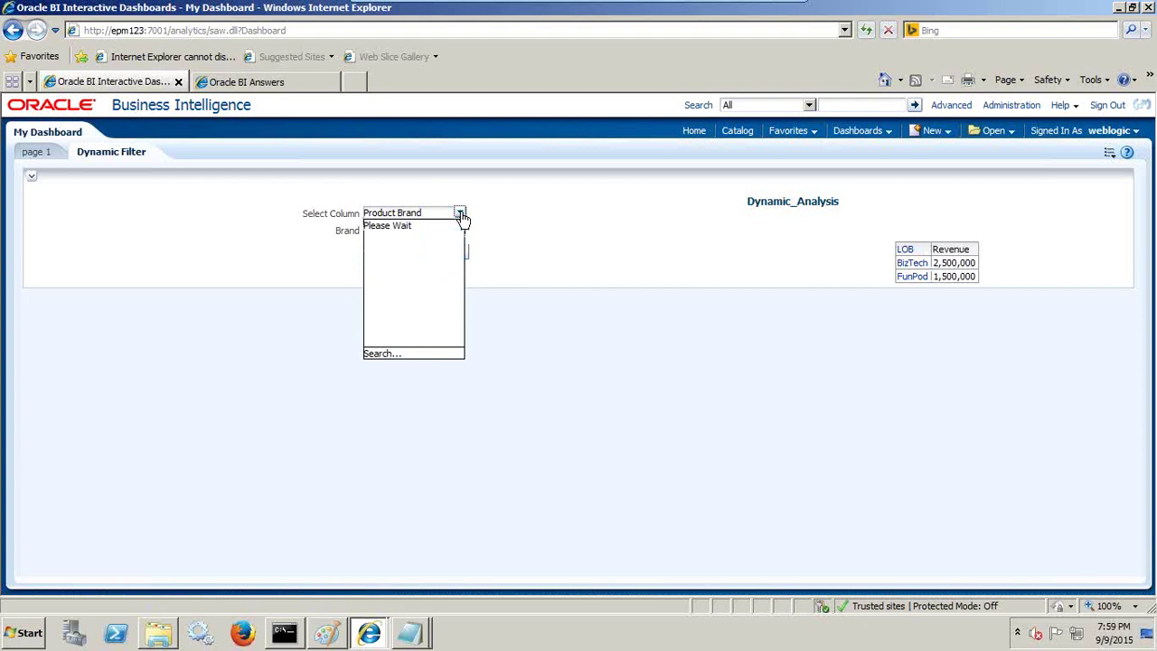
pyautogui.click(374, 246)
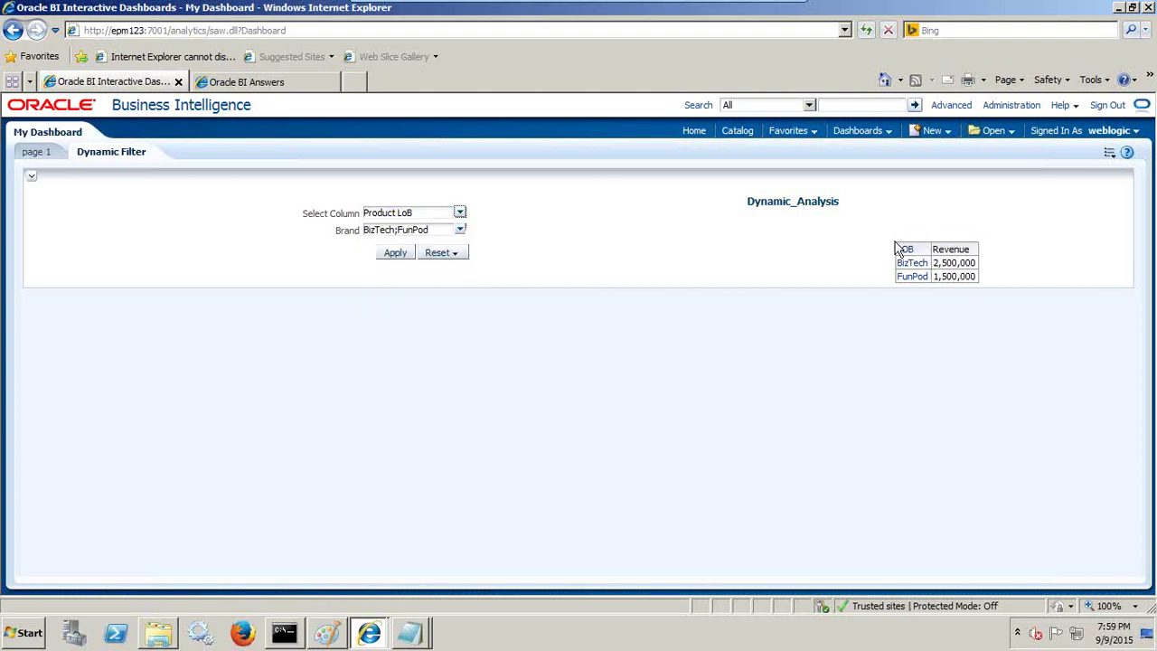
pyautogui.moveTo(898, 247)
pyautogui.click(395, 252)
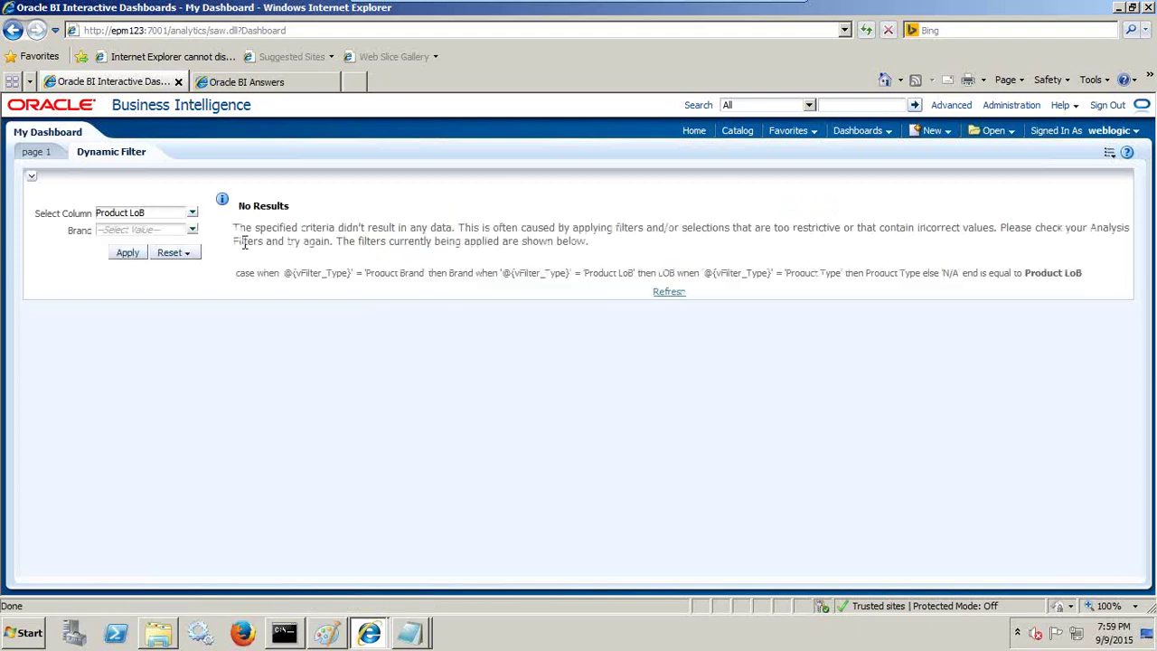
# Step: Filter the LoB values to Communication and Digital and apply
pyautogui.click(192, 229)
pyautogui.click(107, 261)
pyautogui.click(106, 245)
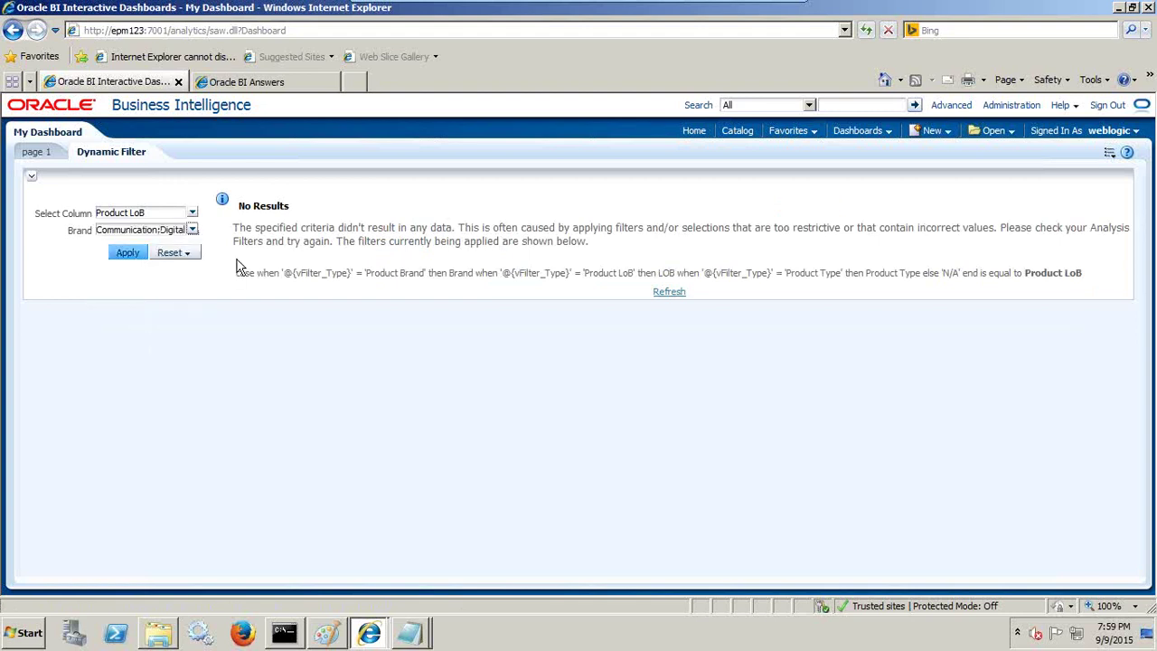
pyautogui.click(127, 253)
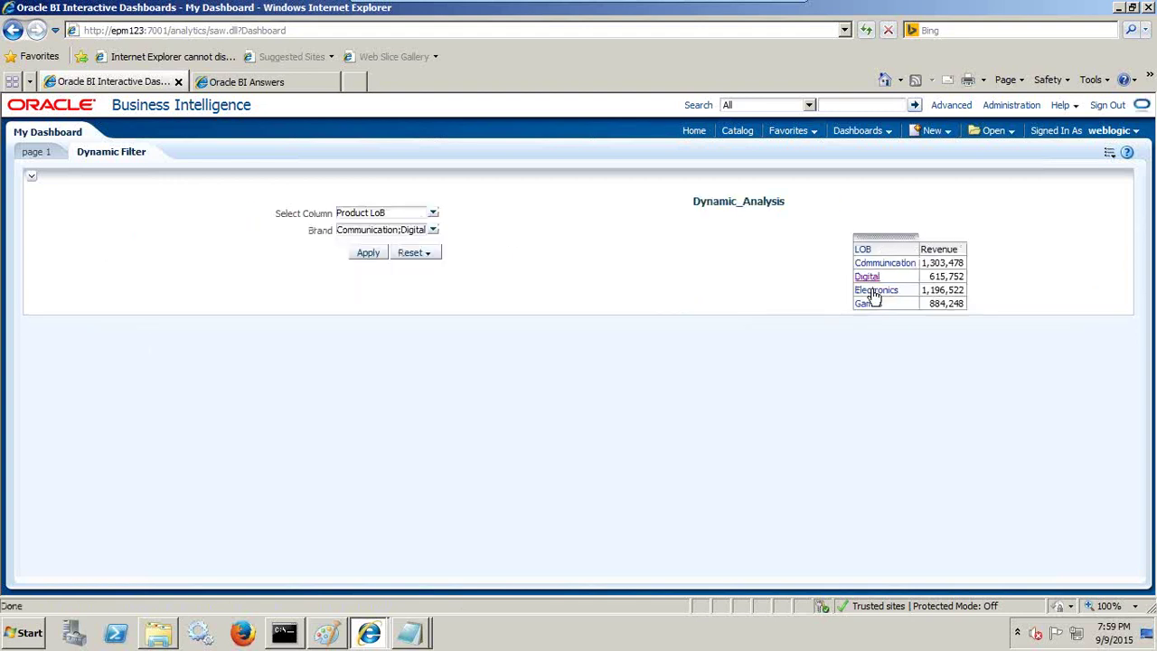
# Step: Switch Select Column to Product Type and apply it
pyautogui.click(433, 215)
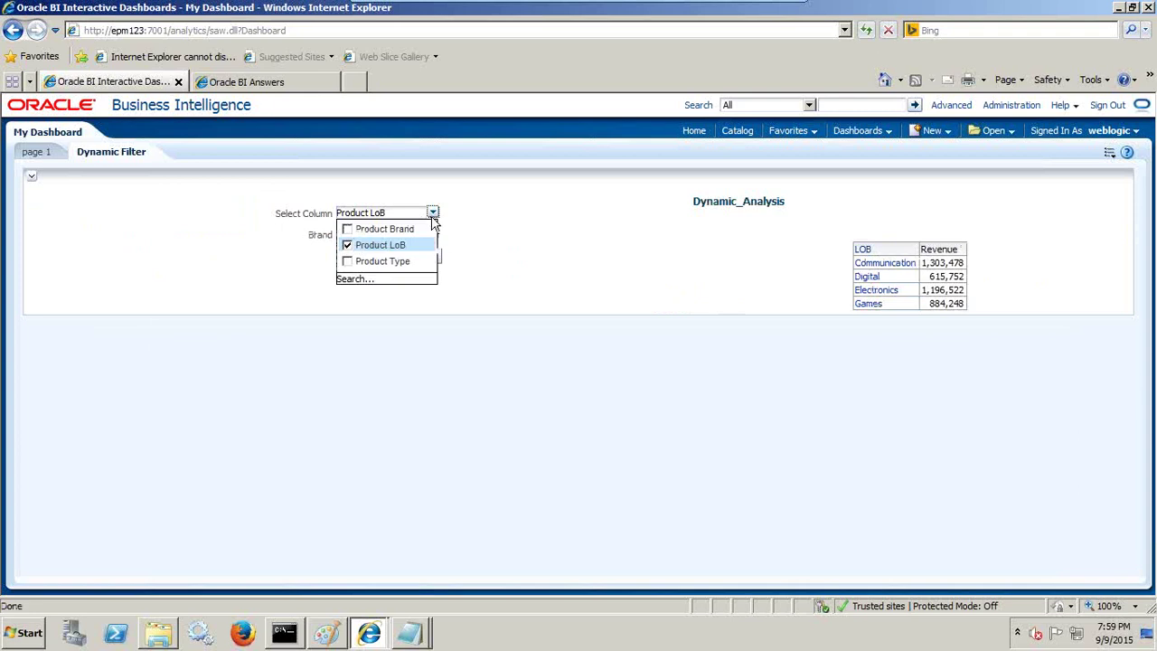
pyautogui.click(349, 262)
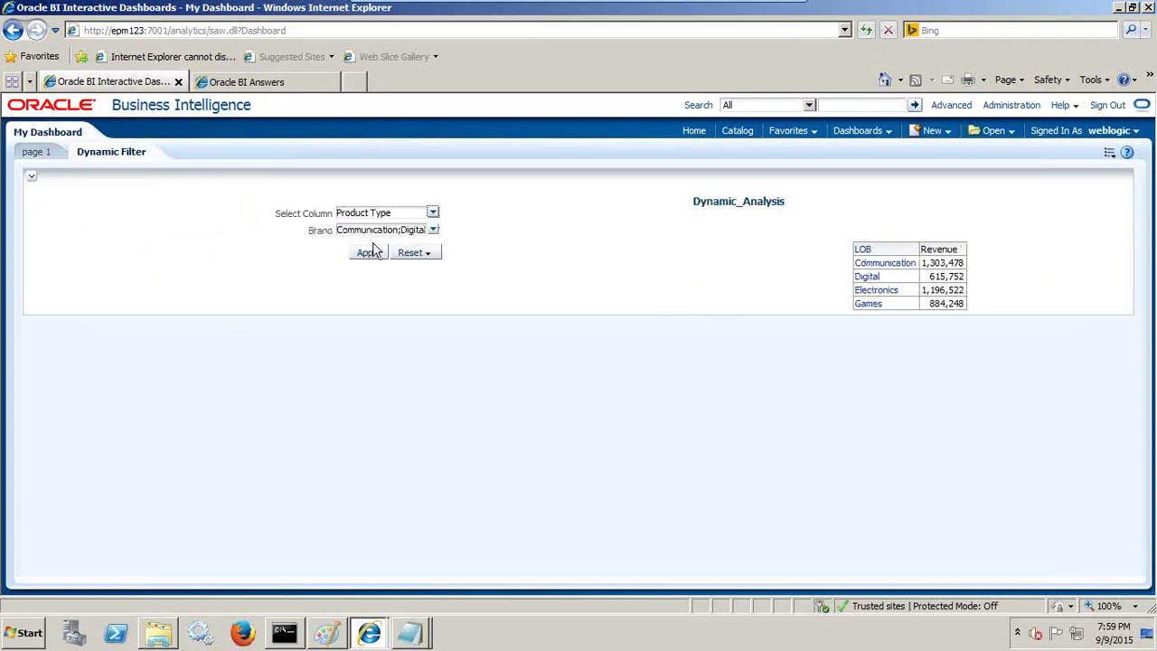
pyautogui.click(368, 252)
# Step: Filter product types to Camera, Cell Phones and Fixed and run the analysis
pyautogui.click(193, 231)
pyautogui.click(107, 310)
pyautogui.click(107, 294)
pyautogui.click(107, 279)
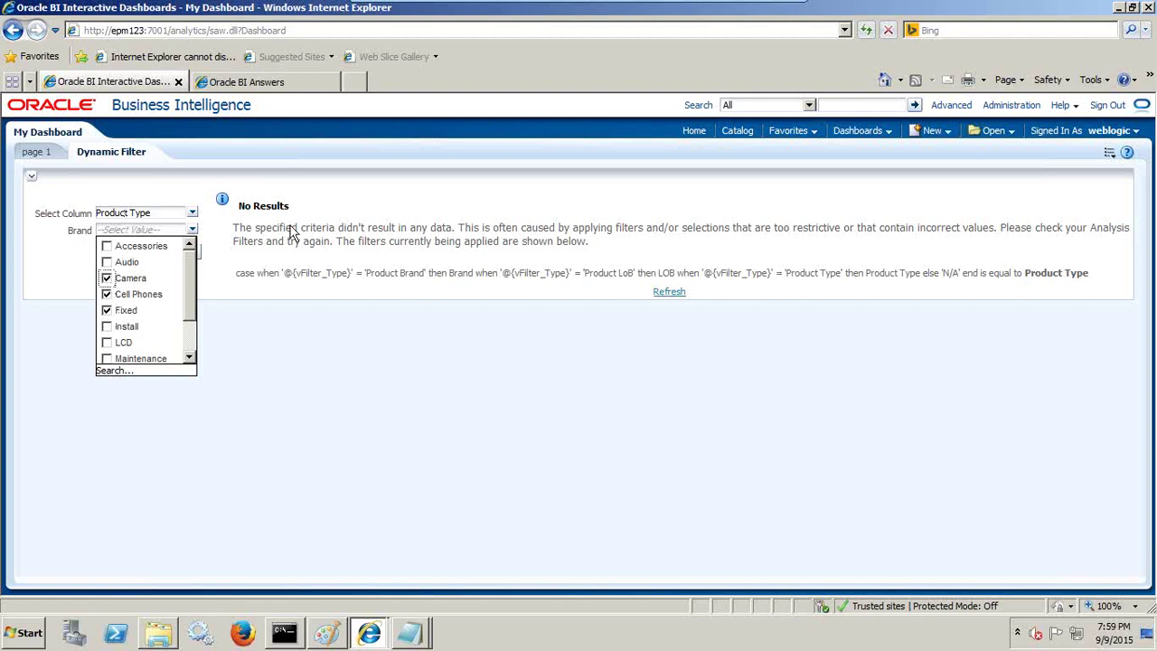
pyautogui.click(222, 253)
pyautogui.click(124, 252)
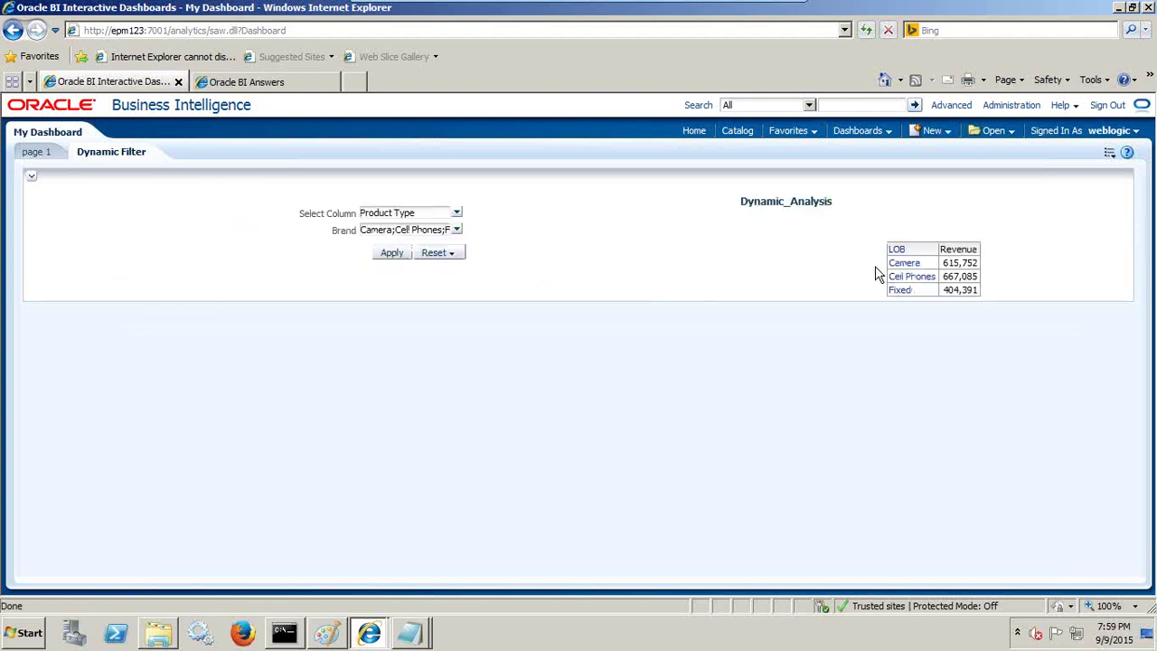
pyautogui.moveTo(925, 257)
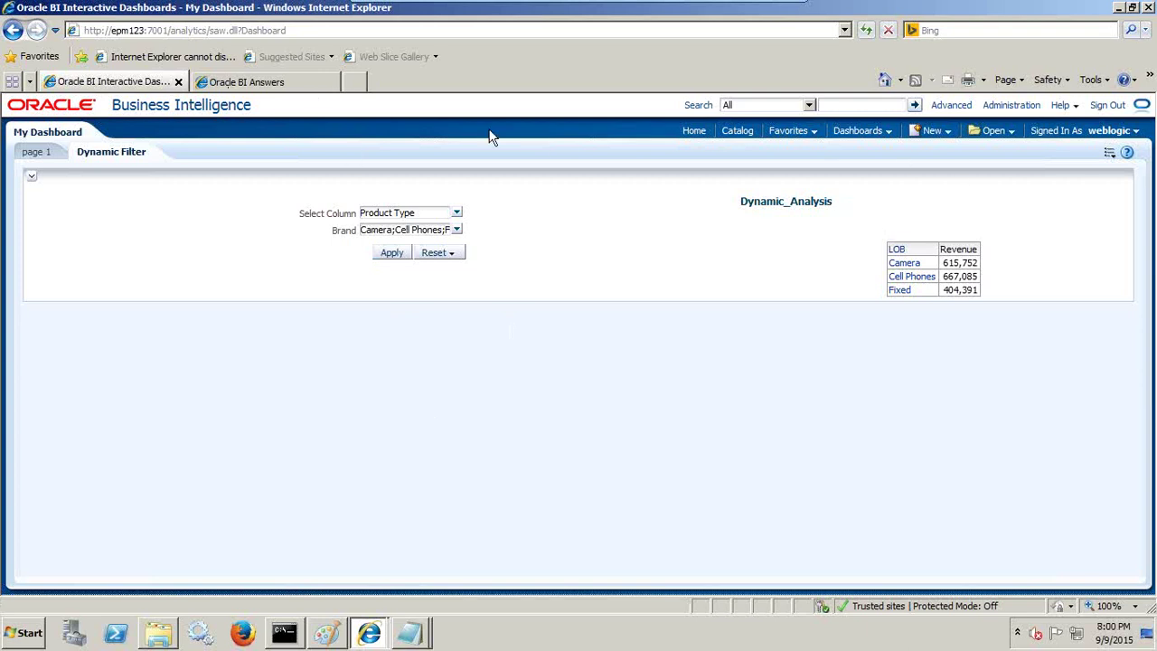
# Step: Bring the Untitled Notepad step notes forward and highlight Step#1's instruction
pyautogui.click(411, 620)
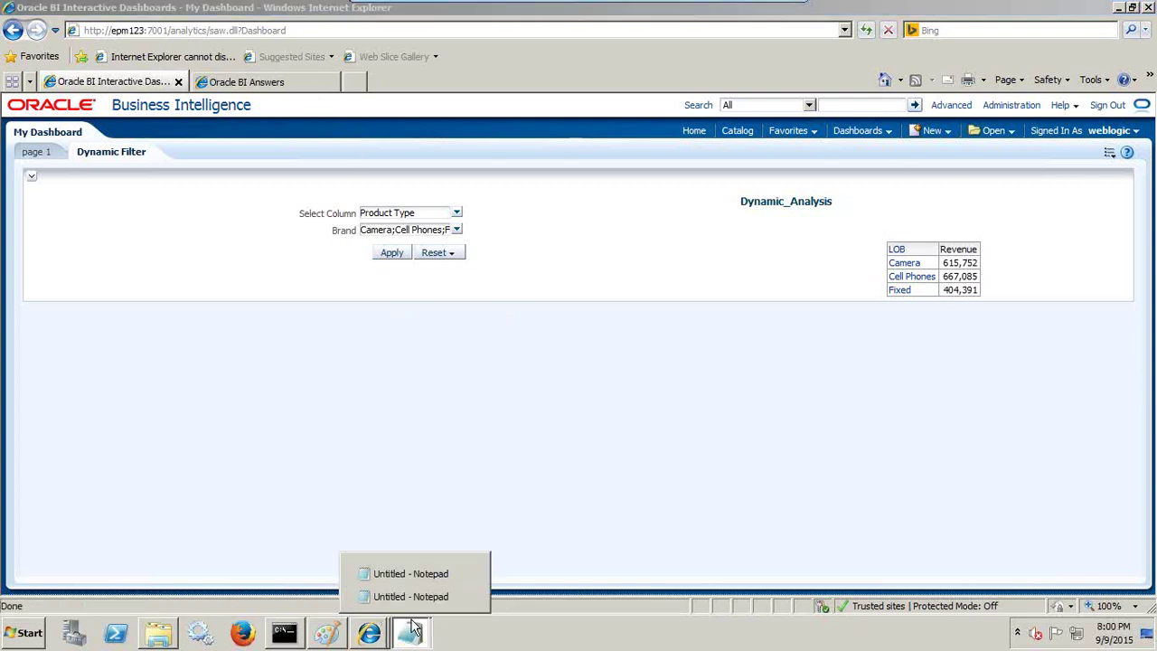
pyautogui.click(417, 598)
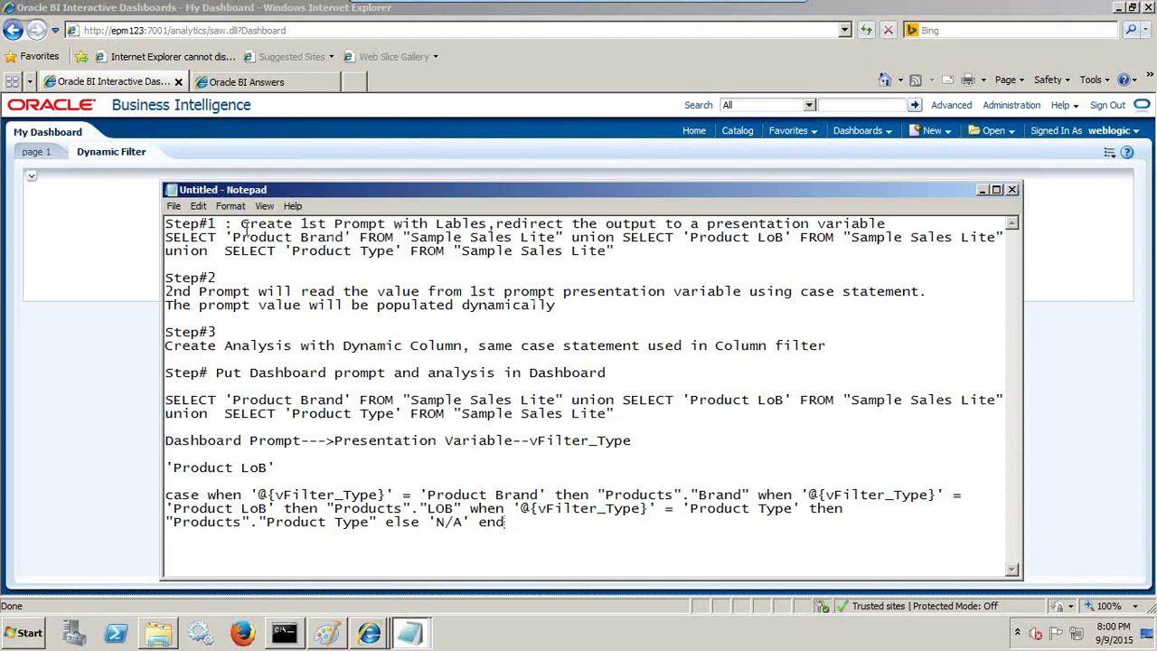
pyautogui.moveTo(241, 226); pyautogui.dragTo(550, 233)
# Step: Move the notes down, highlight 'presentation variable', and return to Oracle BI Answers
pyautogui.moveTo(452, 200); pyautogui.dragTo(440, 320)
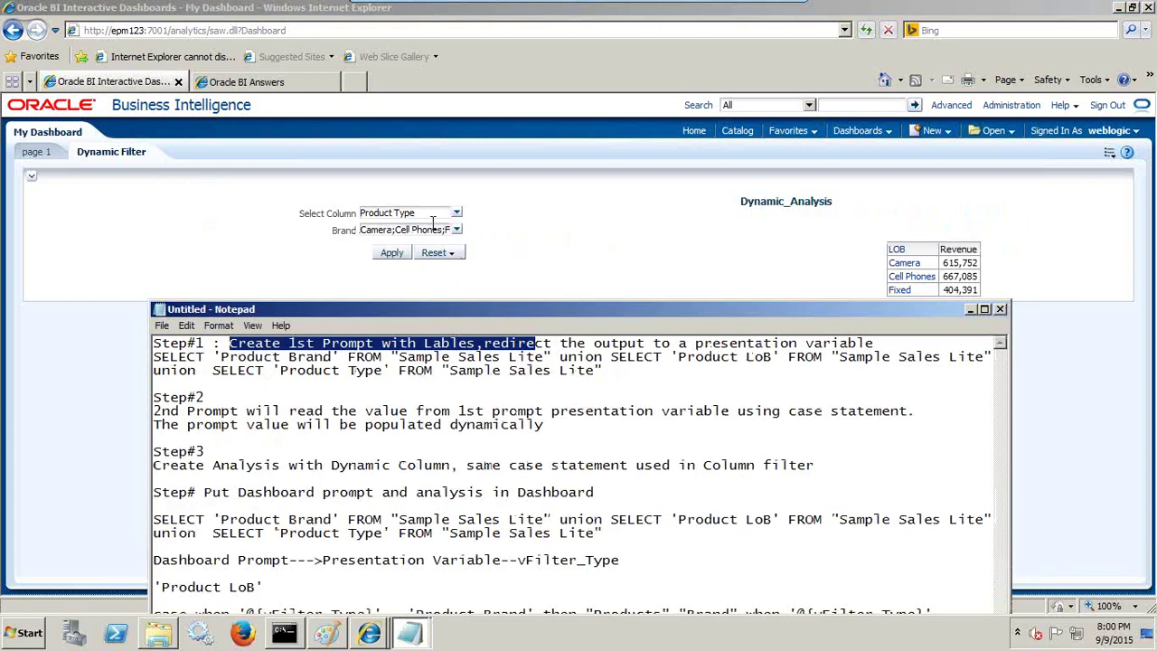
pyautogui.click(648, 351)
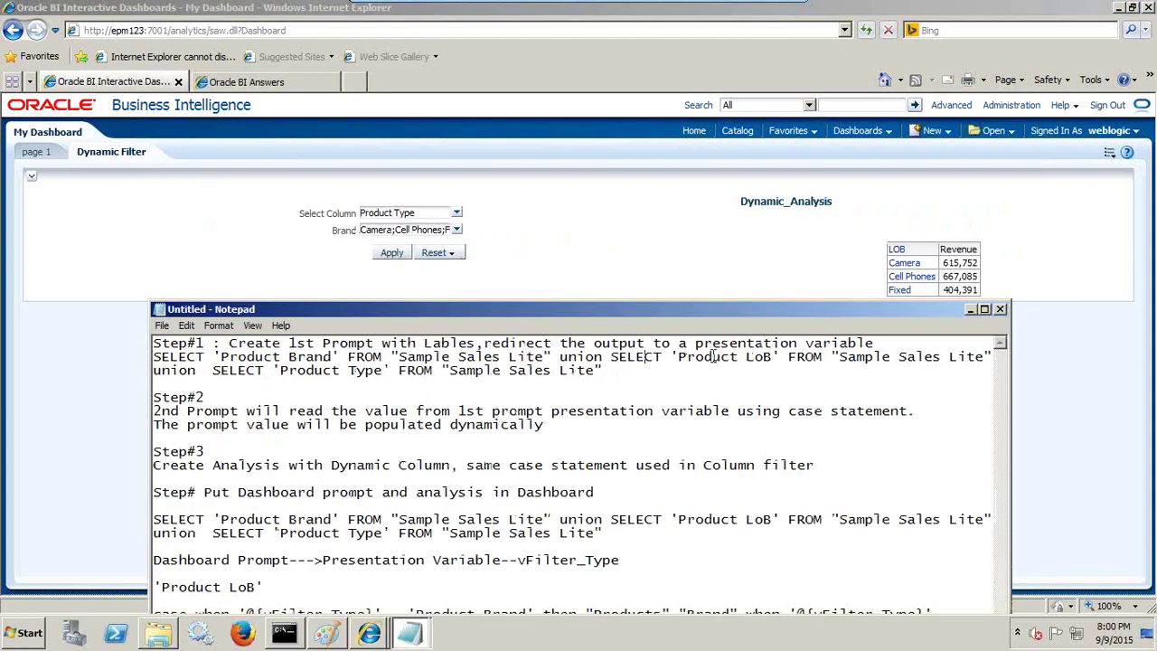
pyautogui.moveTo(694, 346); pyautogui.dragTo(873, 347)
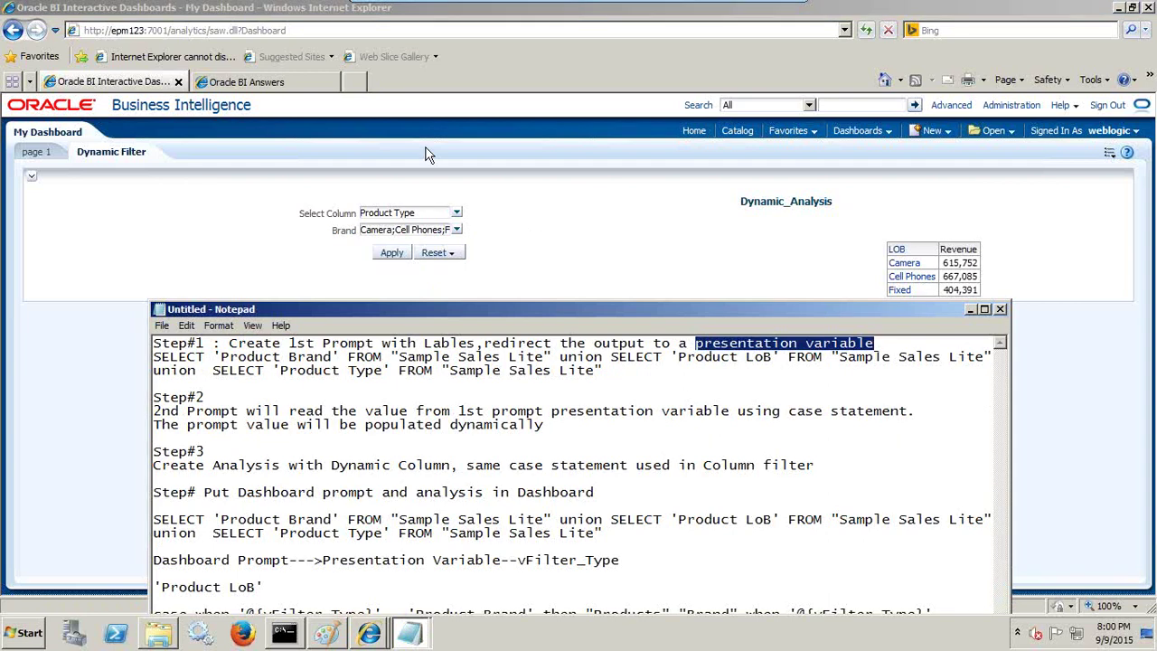
pyautogui.click(280, 82)
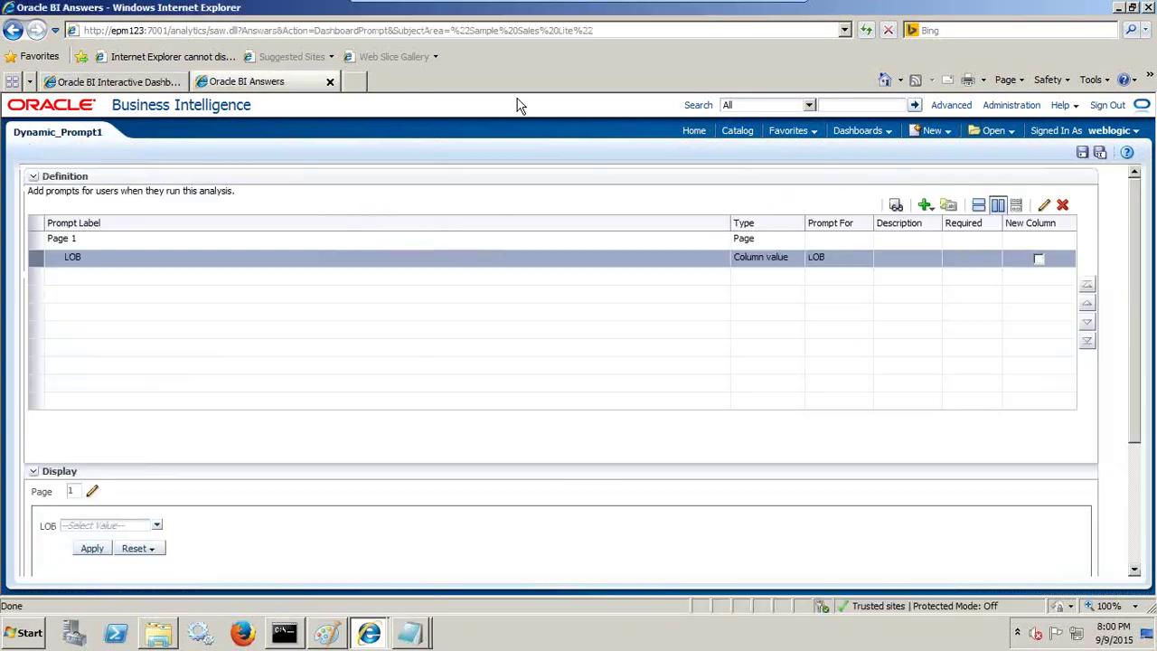
# Step: Create a new dashboard prompt based on Sample Sales Lite
pyautogui.click(934, 135)
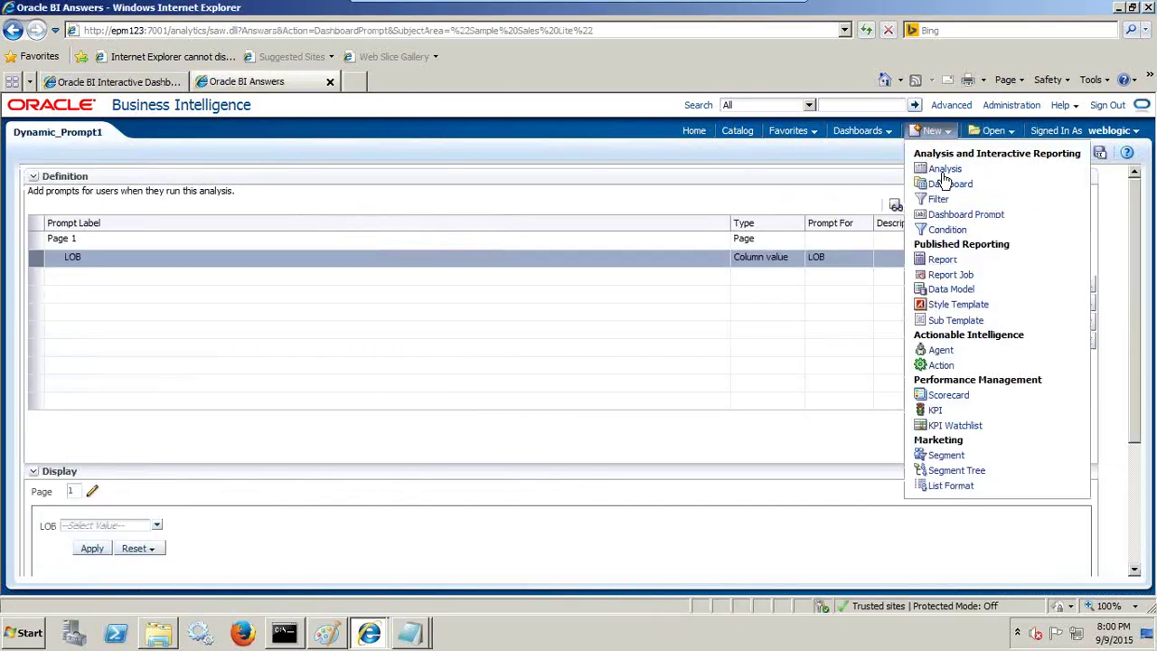
pyautogui.click(949, 215)
pyautogui.click(932, 227)
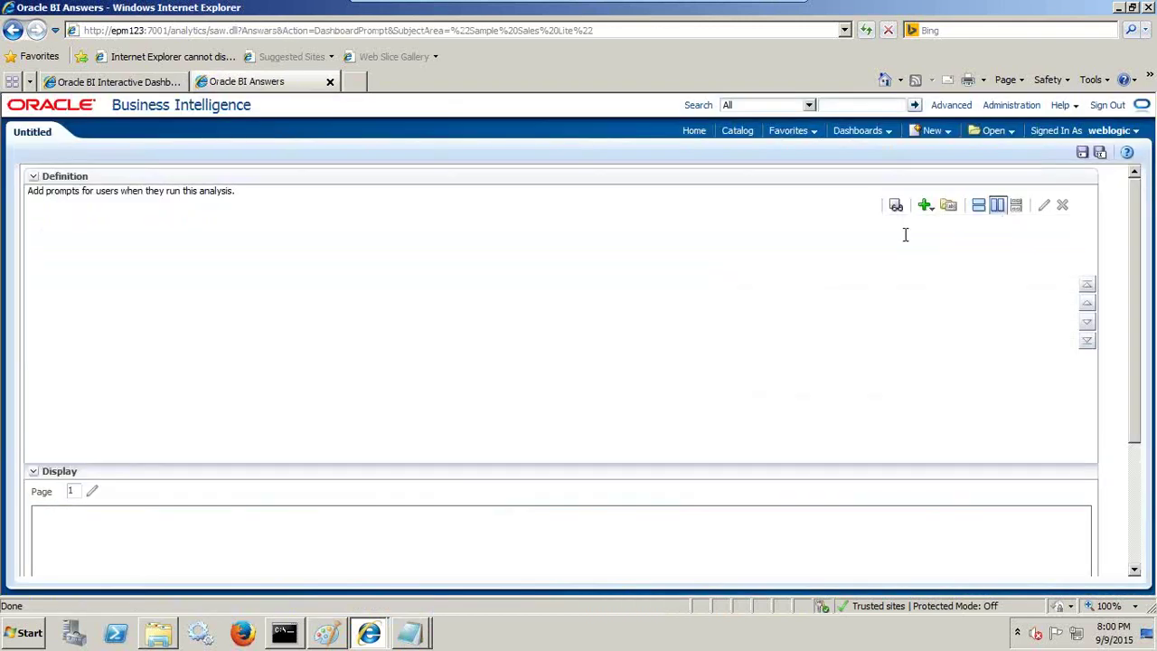
# Step: Add a column prompt on the Products LOB column
pyautogui.click(925, 206)
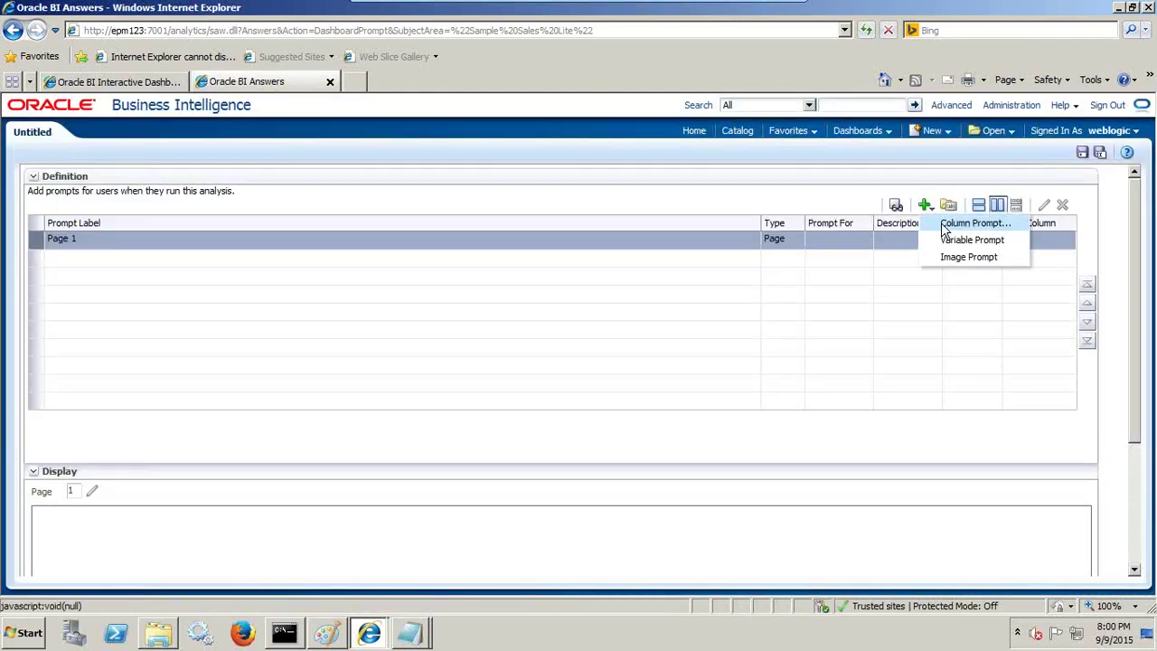
pyautogui.click(945, 223)
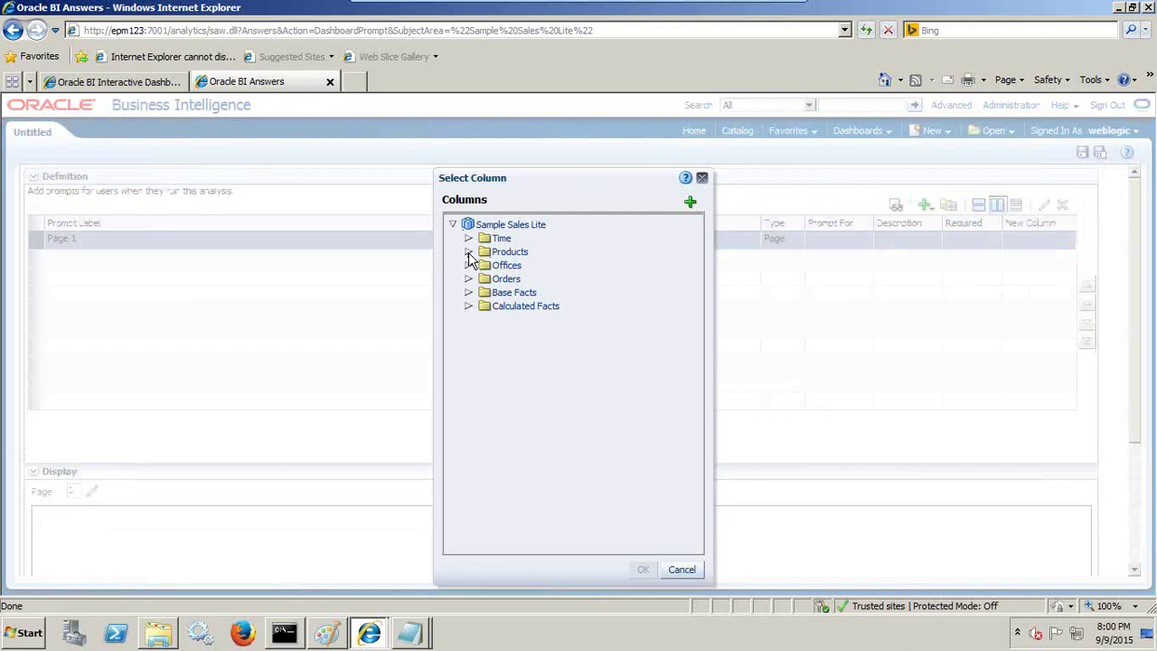
pyautogui.click(468, 251)
pyautogui.click(516, 320)
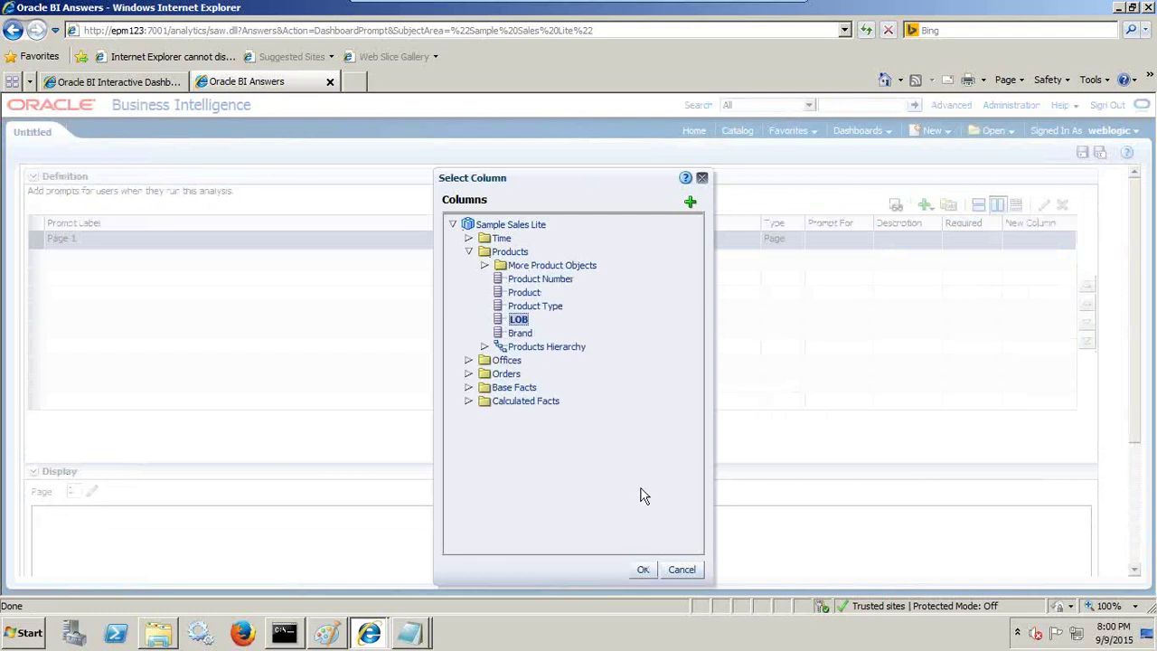
pyautogui.click(643, 569)
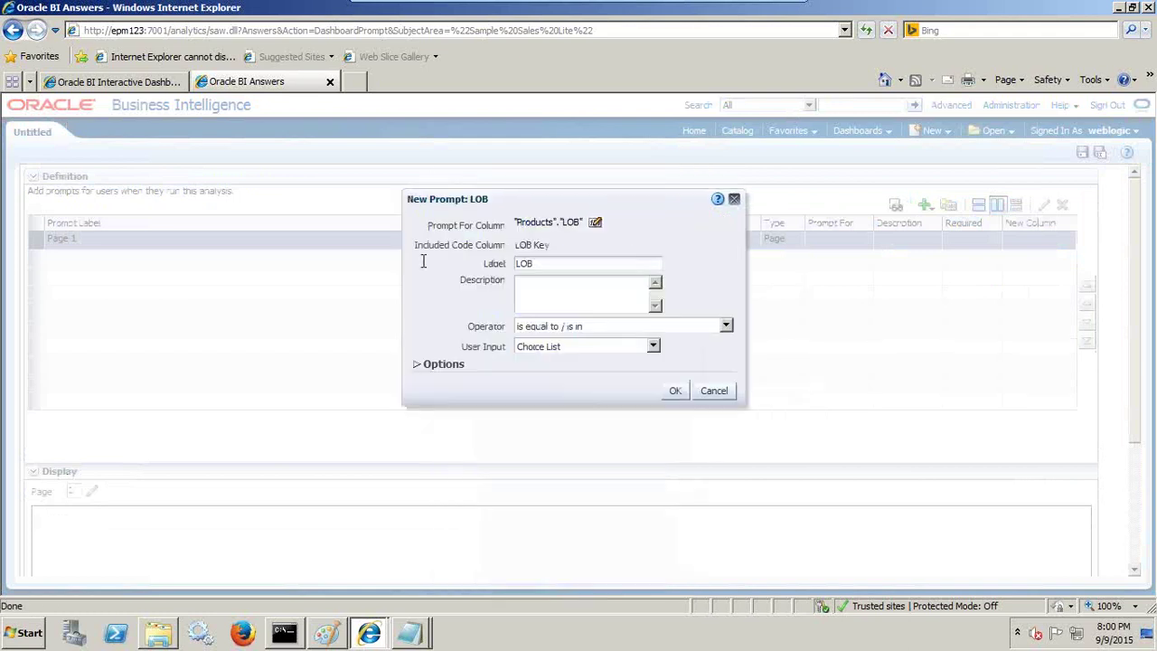
# Step: View the LOB column formula without changes, then expand Options to the Choice List Values sources
pyautogui.click(595, 222)
pyautogui.click(646, 502)
pyautogui.click(420, 366)
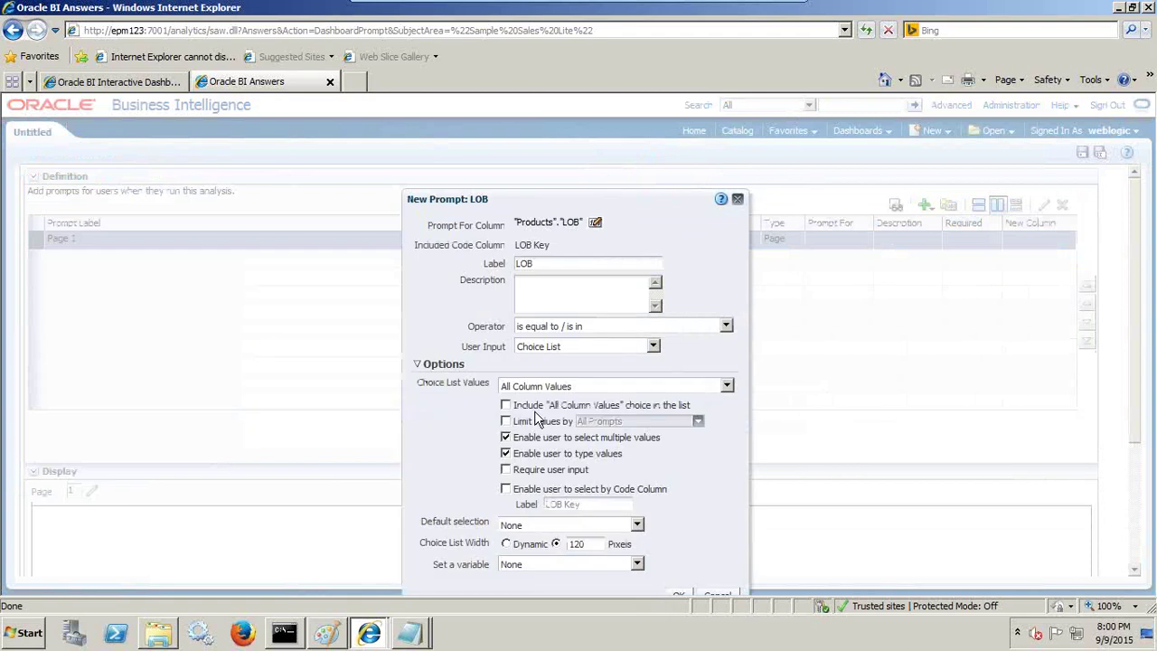
pyautogui.click(576, 389)
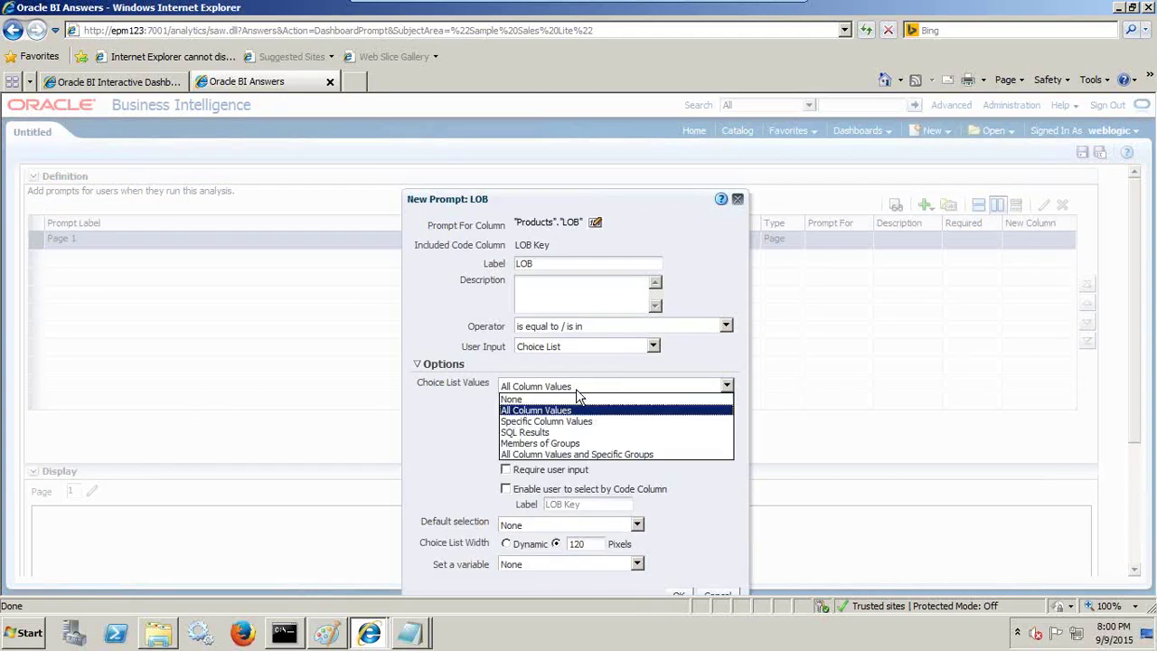
# Step: Source the LOB choice list from SQL Results and delete the FETCH FIRST 65001 ROWS ONLY line
pyautogui.click(555, 433)
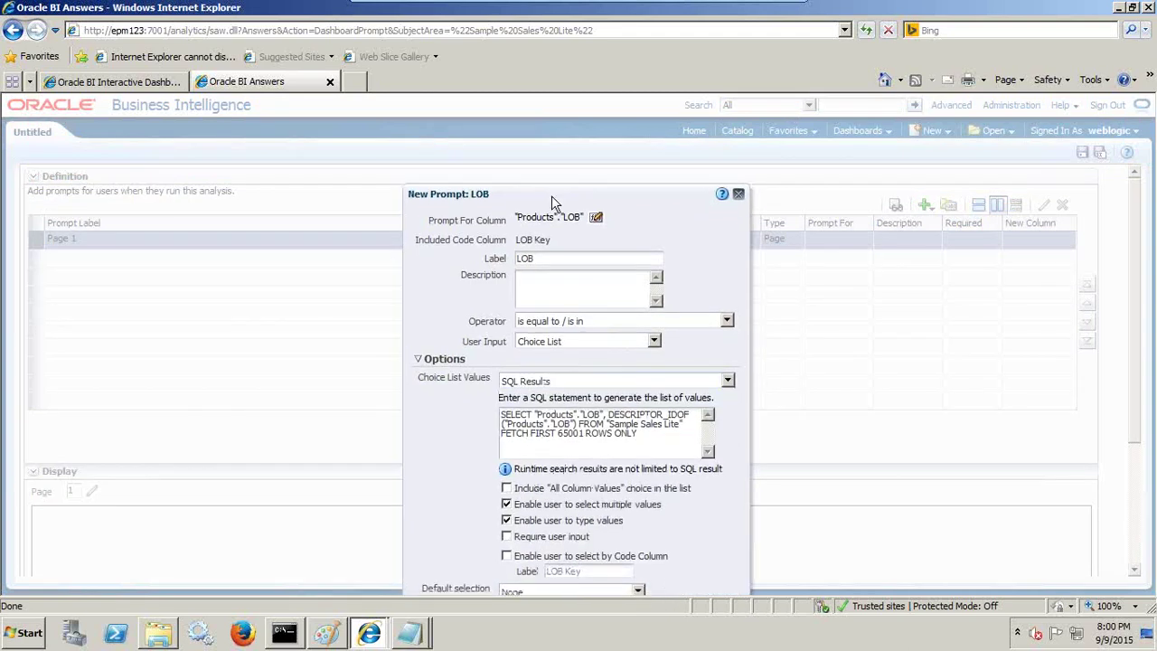
pyautogui.moveTo(551, 195); pyautogui.dragTo(556, 133)
pyautogui.moveTo(645, 375); pyautogui.dragTo(506, 380)
pyautogui.press('Delete')
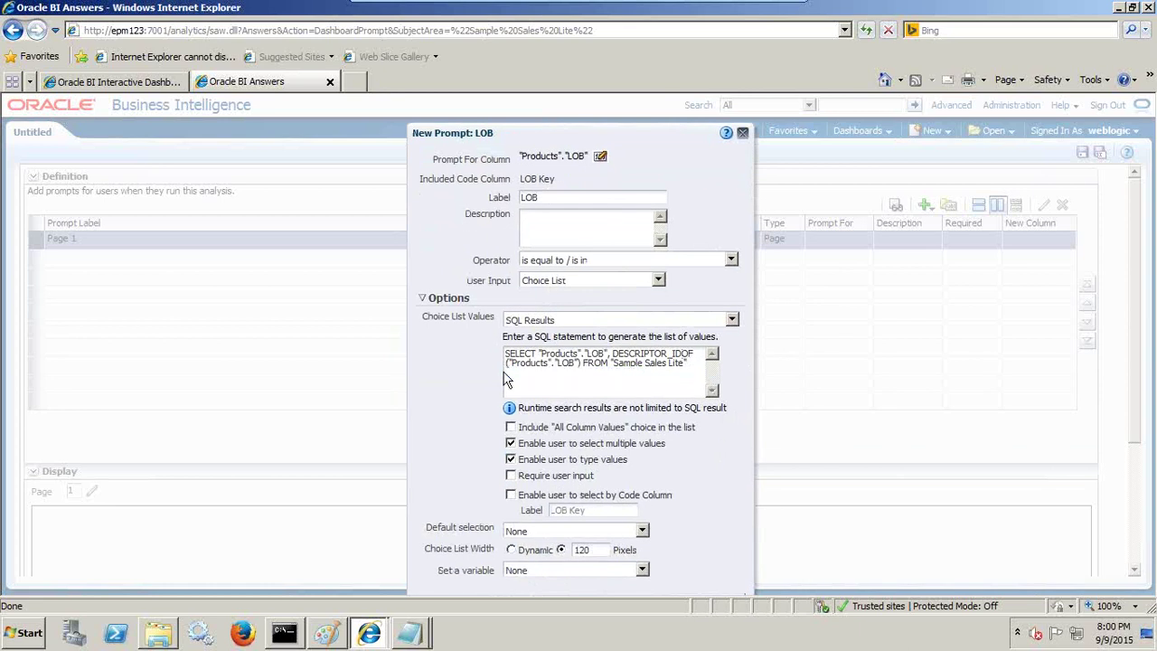
# Step: Replace the SELECT column list with 'Product LoB' and minimize the virtual machine
pyautogui.hotkey('ctrl', 'shift', 'Left')
pyautogui.hotkey('ctrl', 'shift', 'Left')
pyautogui.hotkey('ctrl', 'shift', 'Left')
pyautogui.hotkey('ctrl', 'shift', 'Left')
pyautogui.hotkey('ctrl', 'shift', 'Left')
pyautogui.hotkey('ctrl', 'shift', 'Left')
pyautogui.hotkey('ctrl', 'shift', 'Left')
pyautogui.hotkey('ctrl', 'shift', 'Left')
pyautogui.hotkey('ctrl', 'shift', 'Left')
pyautogui.hotkey('ctrl', 'shift', 'Left')
pyautogui.hotkey('ctrl', 'shift', 'Left')
pyautogui.hotkey('ctrl', 'shift', 'Left')
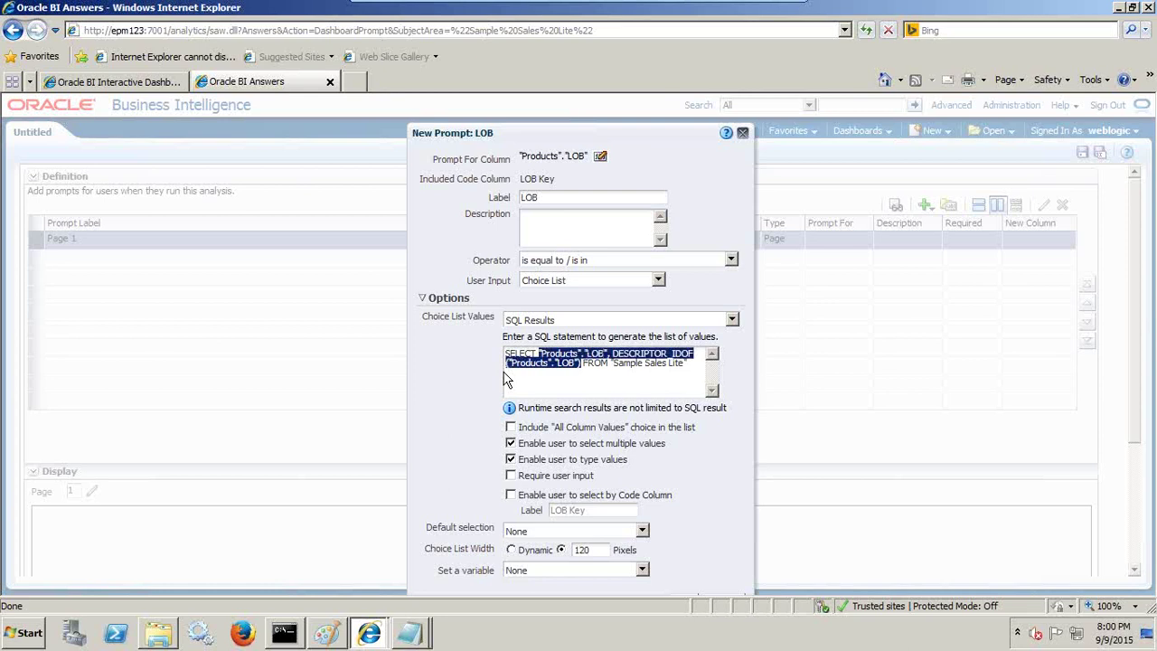
pyautogui.write('"')
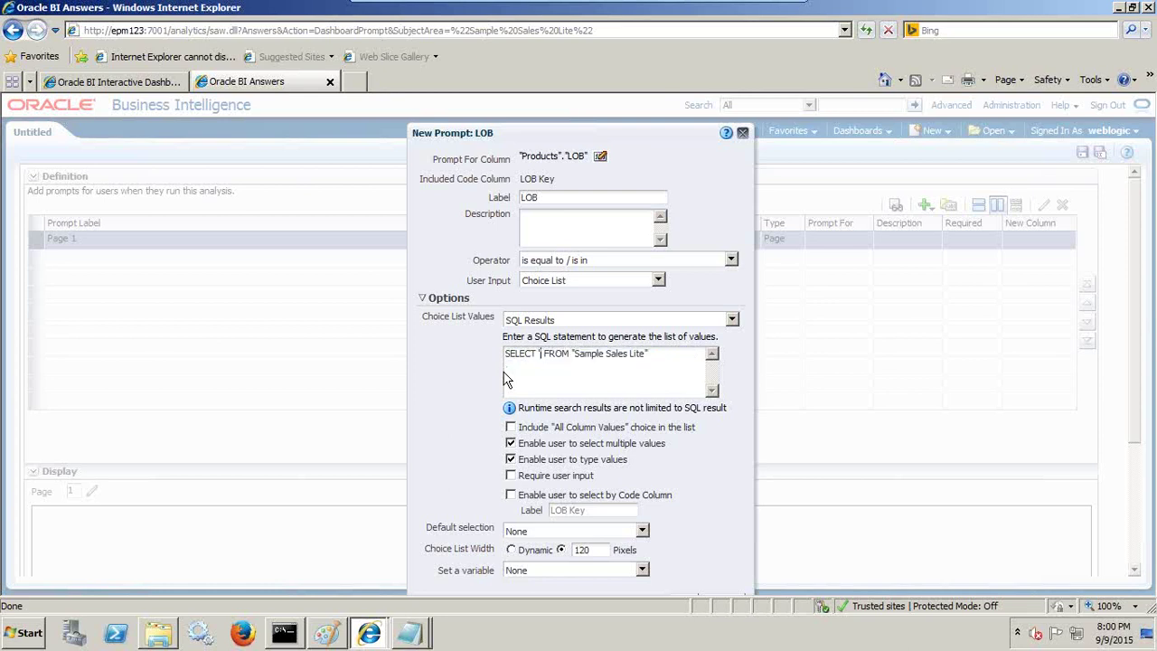
pyautogui.write('Product L')
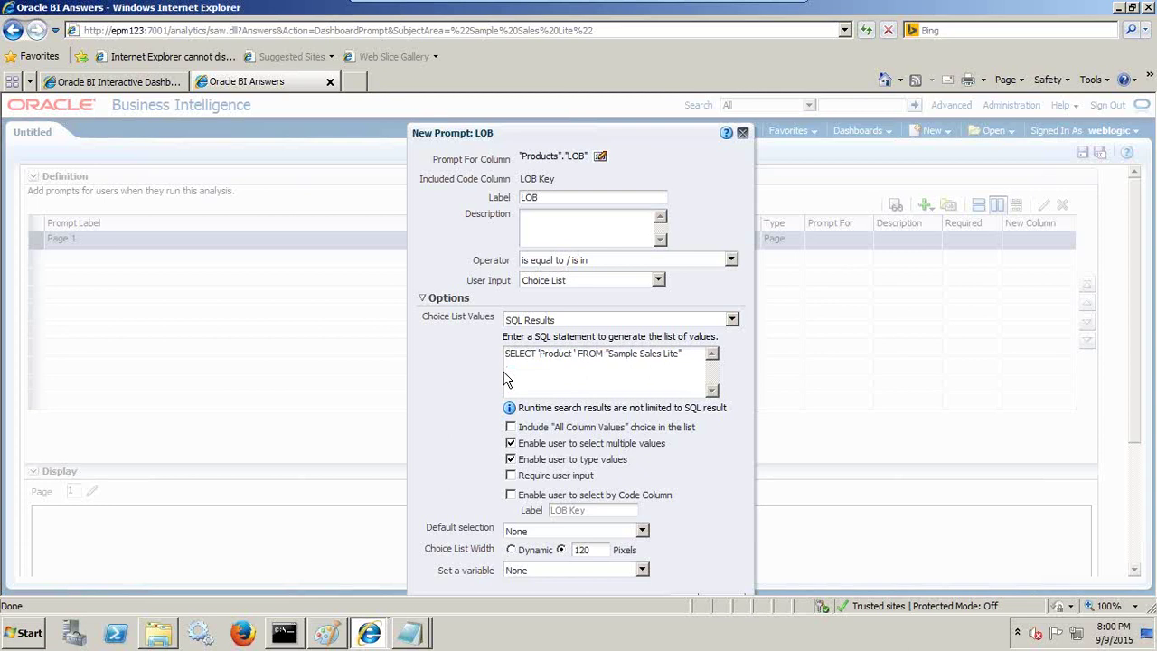
pyautogui.write('OB')
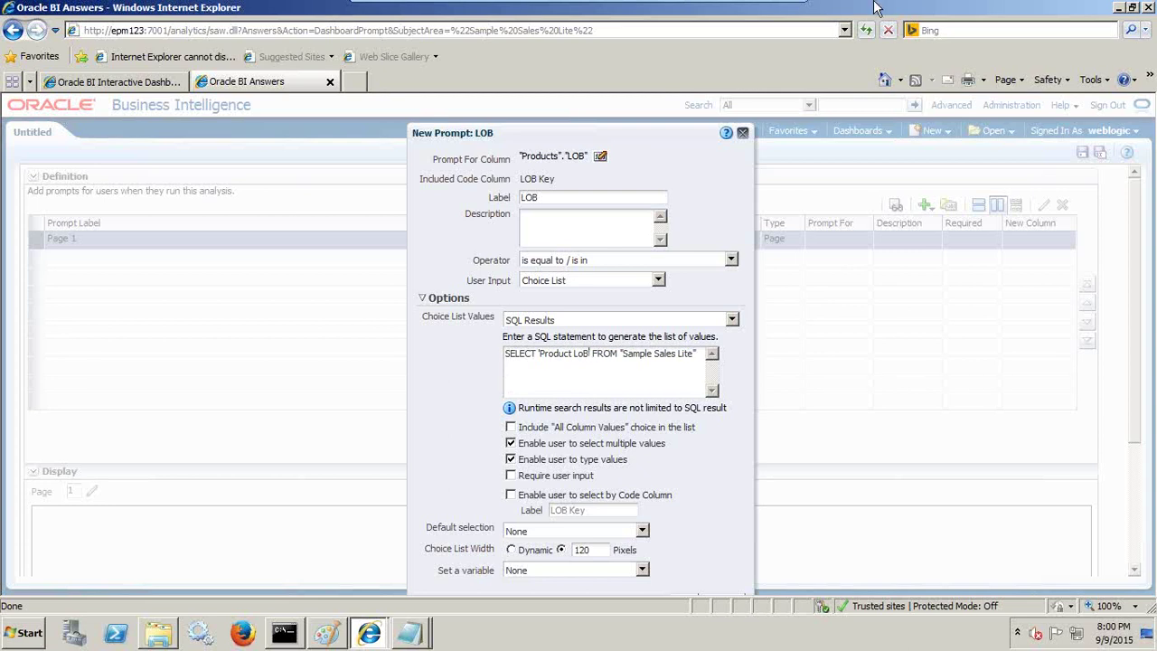
pyautogui.moveTo(877, 6)
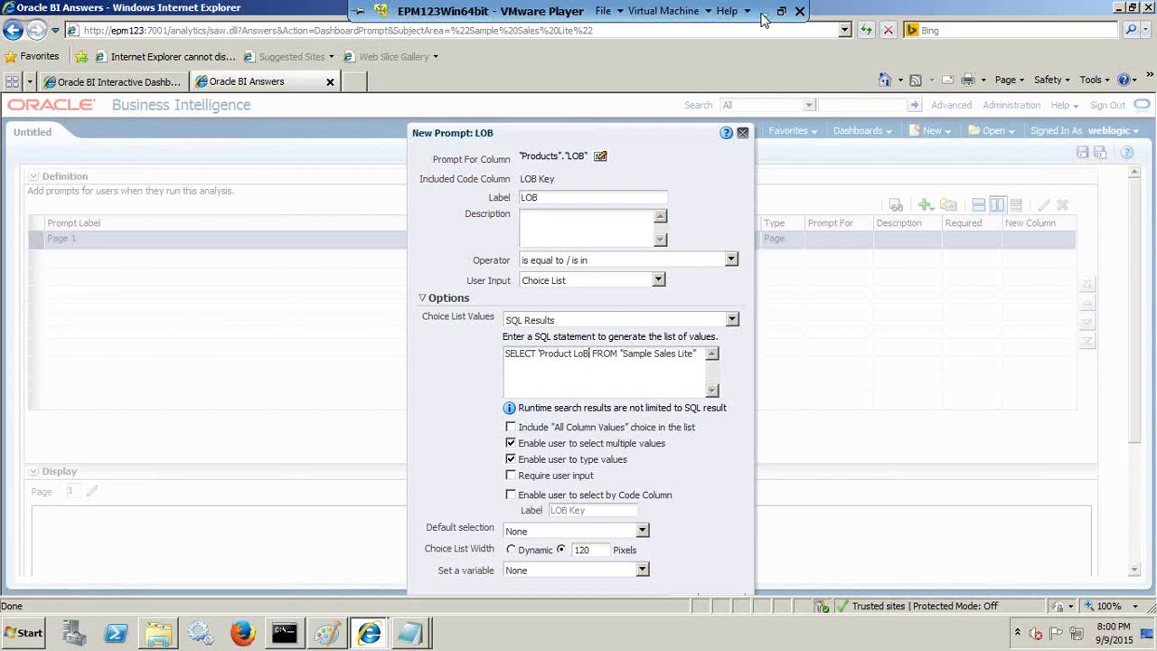
pyautogui.click(764, 12)
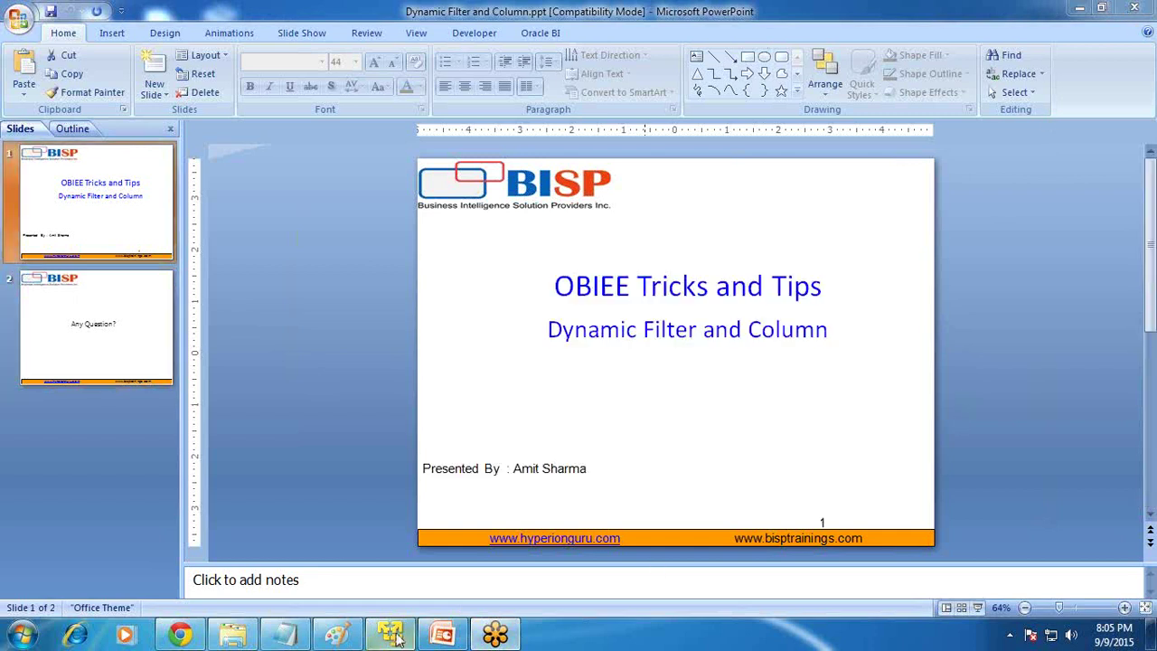
pyautogui.click(395, 637)
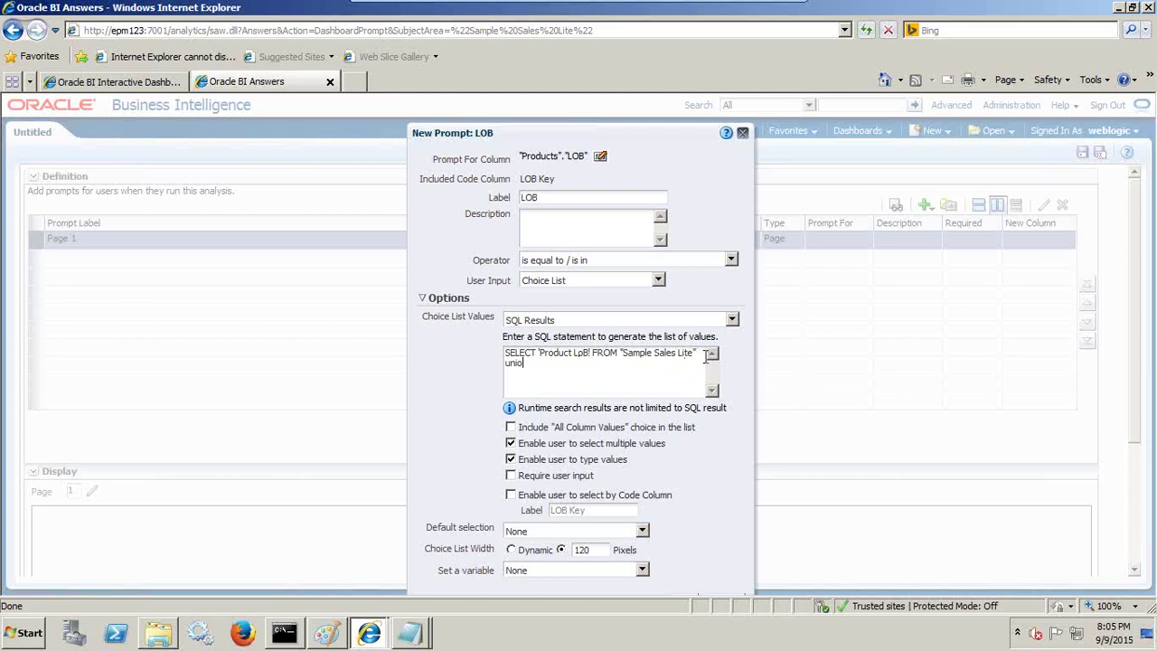
# Step: Build the UNION query with three SELECTs: 'Product LoB', 'Product Brand' and 'Product Type'
pyautogui.click(706, 356)
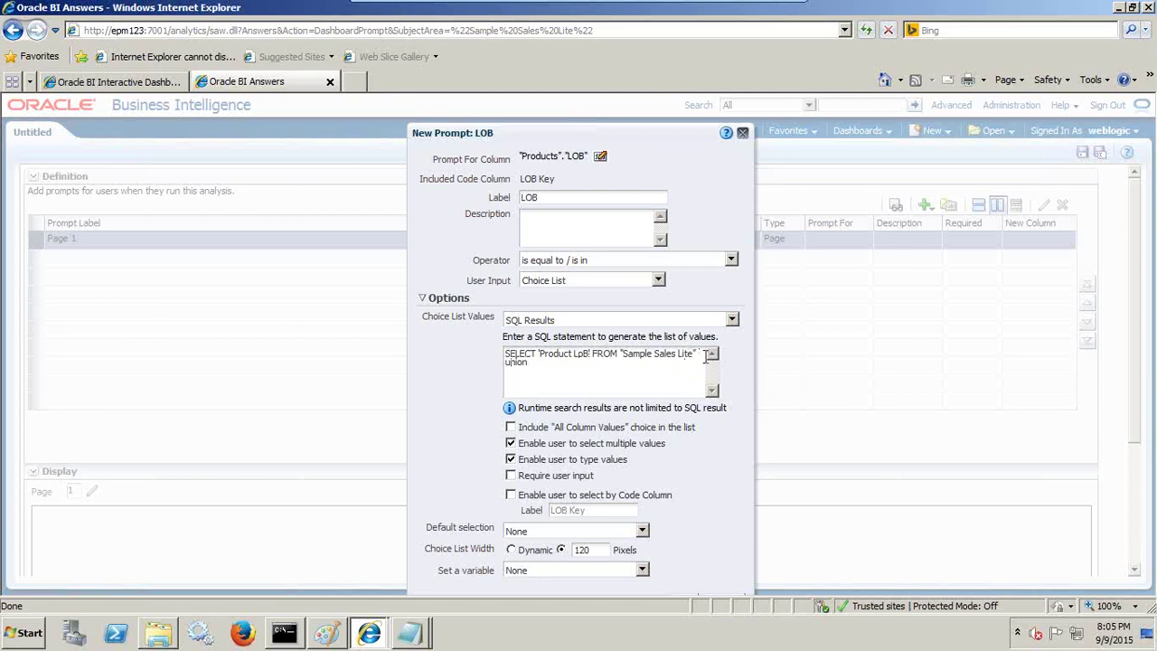
pyautogui.hotkey('shift', 'Home')
pyautogui.hotkey('ctrl', 'c')
pyautogui.hotkey('ctrl', 'End')
pyautogui.hotkey('ctrl', 'v')
pyautogui.press('Return')
pyautogui.hotkey('ctrl', 'v')
pyautogui.press('Return')
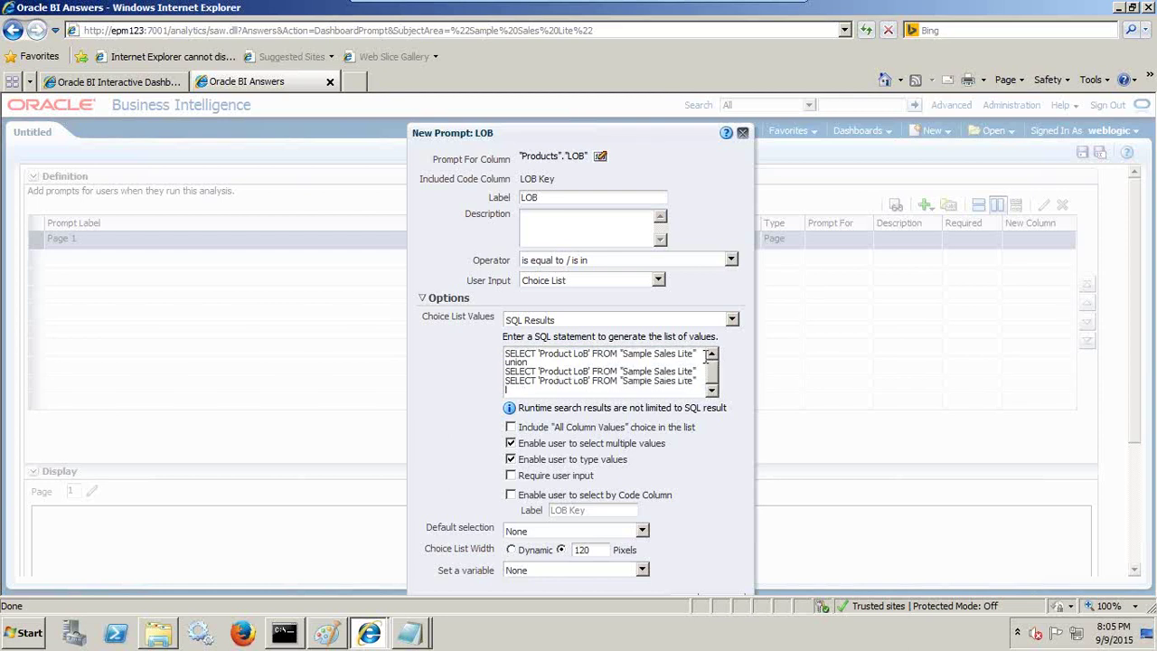
pyautogui.press('Up')
pyautogui.press('Return')
pyautogui.press('Up')
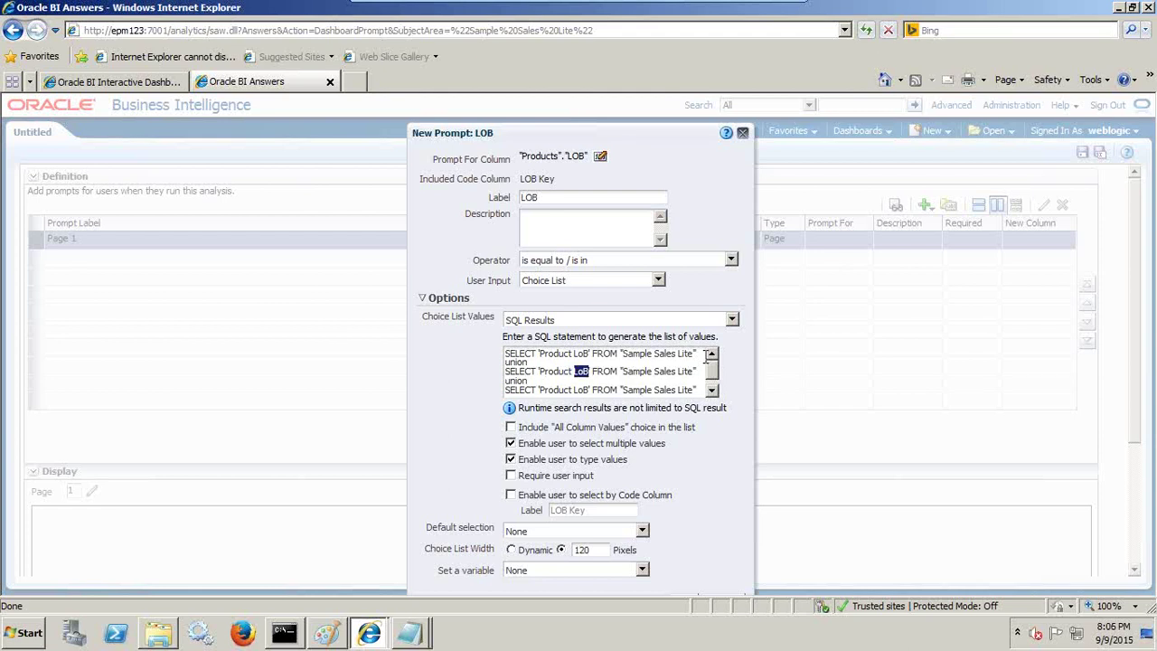
pyautogui.write('V')
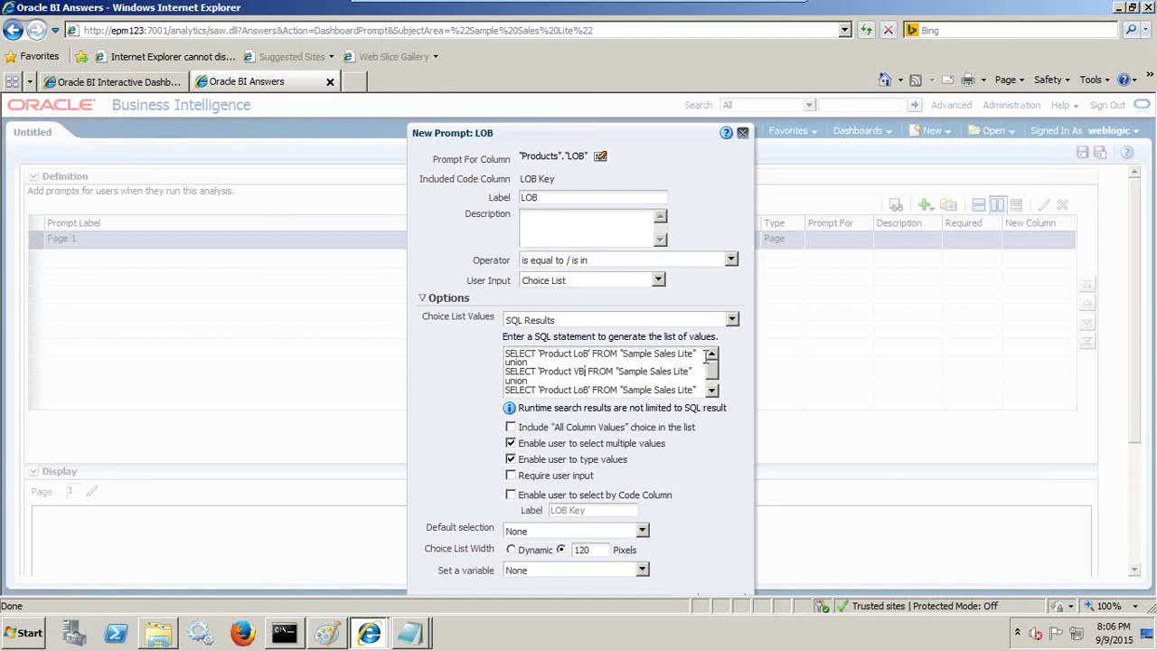
pyautogui.write('rand')
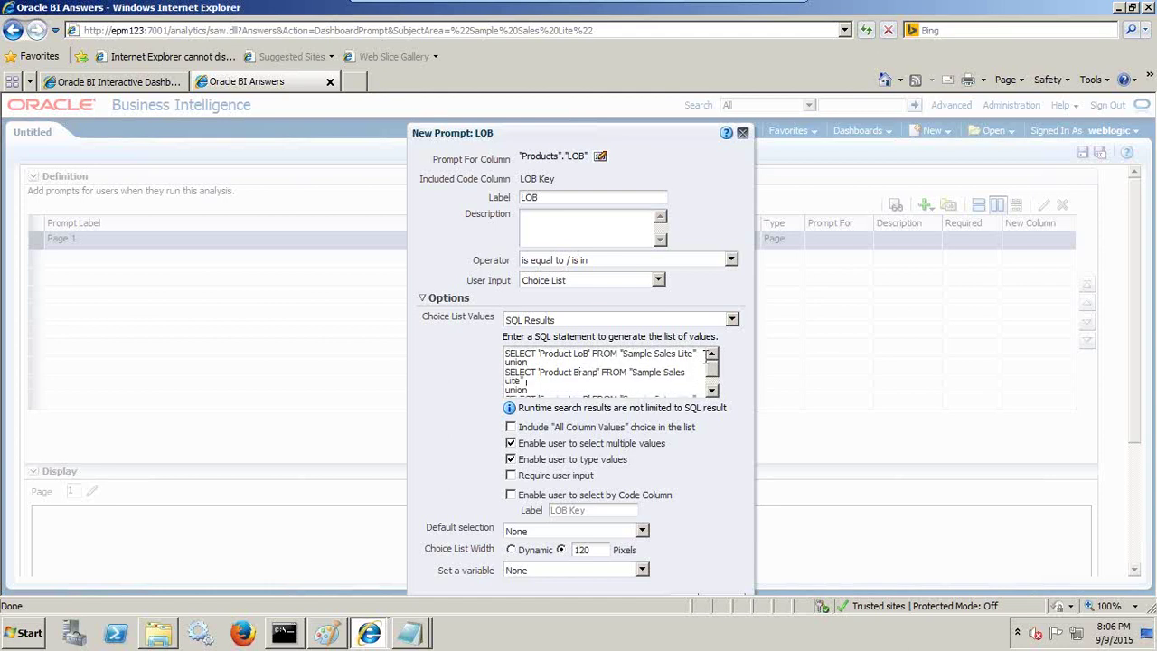
pyautogui.press('Down')
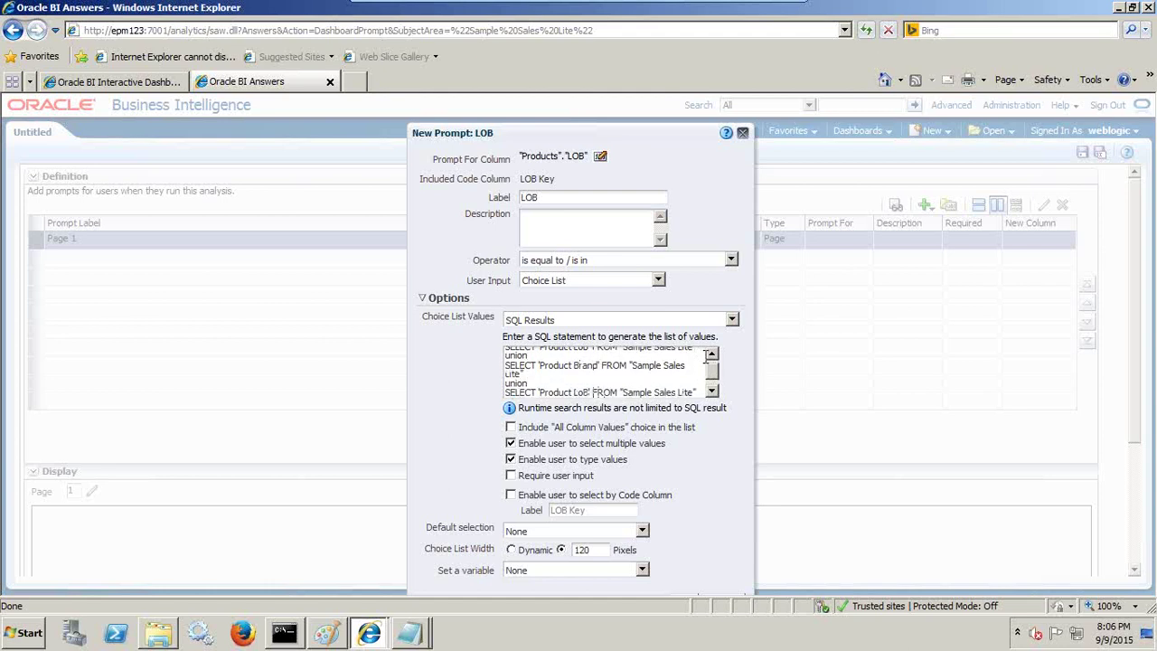
pyautogui.press('BackSpace')
pyautogui.write('Type')
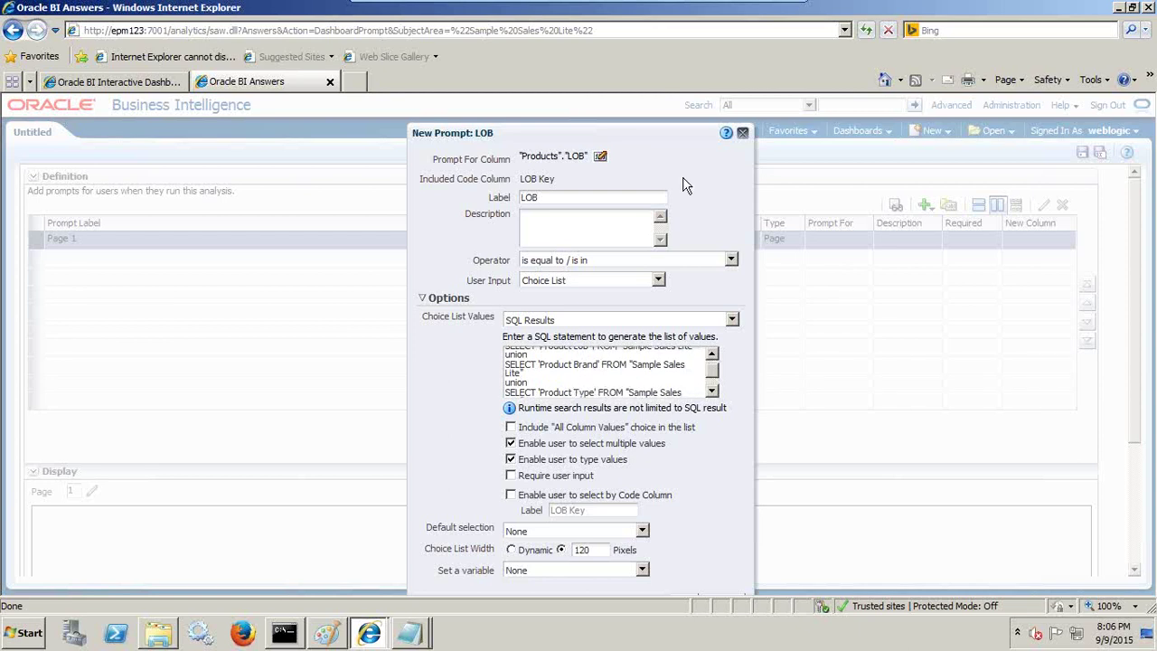
# Step: Make the LOB prompt set presentation variable vFilter_Type and save it
pyautogui.click(534, 541)
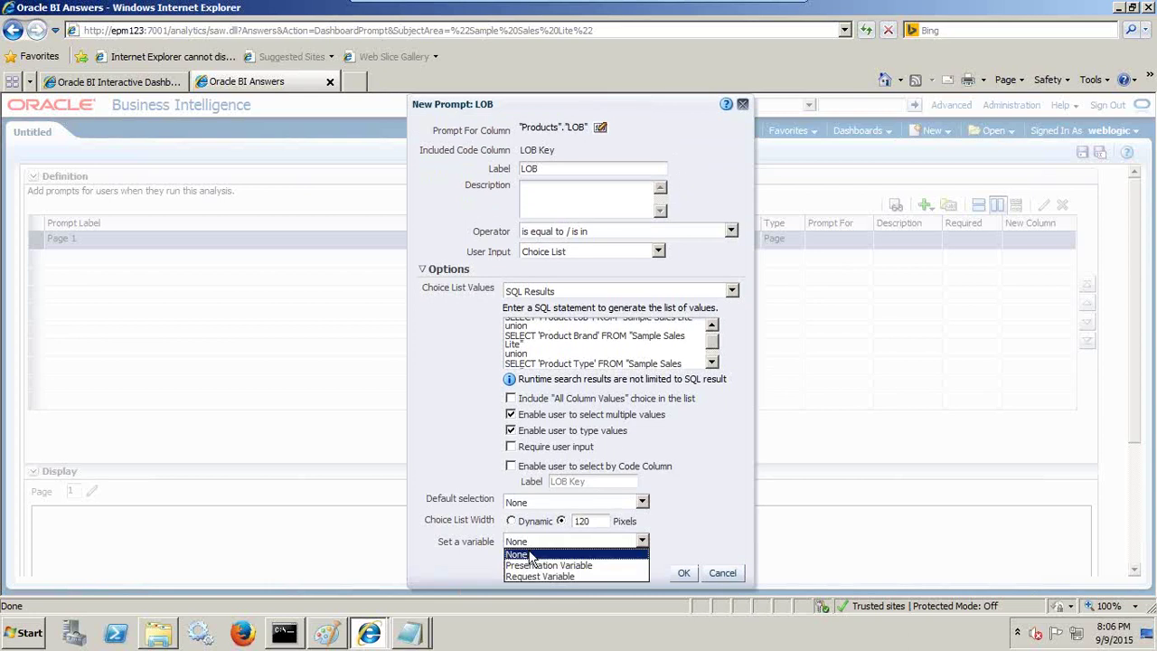
pyautogui.click(533, 561)
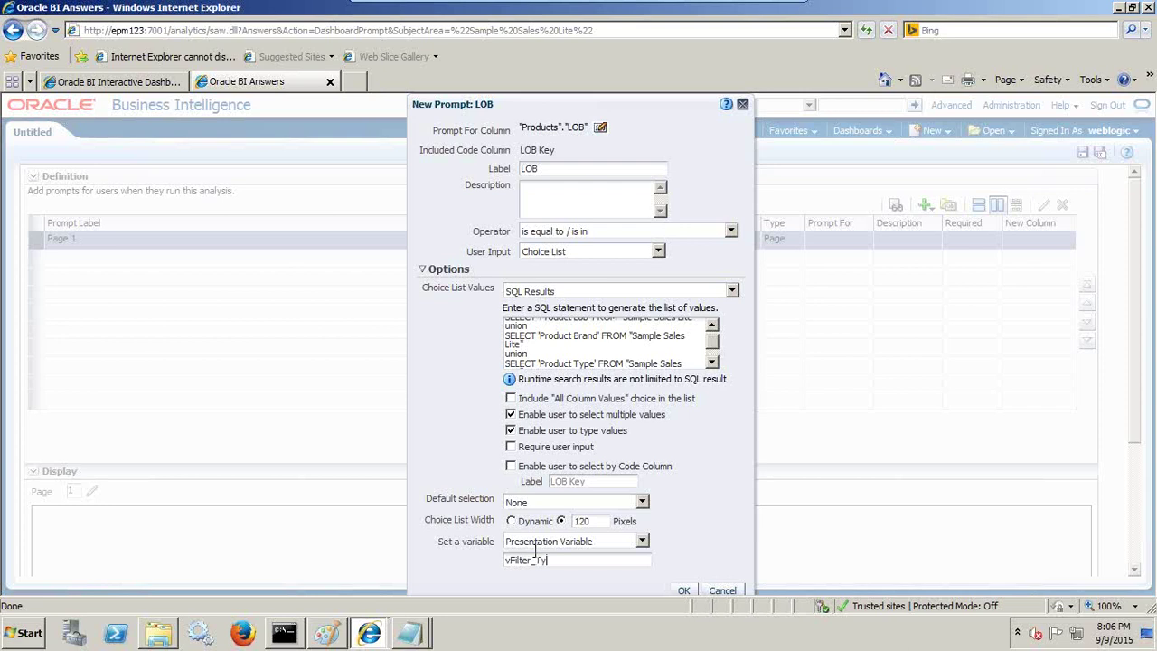
pyautogui.click(534, 559)
pyautogui.write('vFilter_Type')
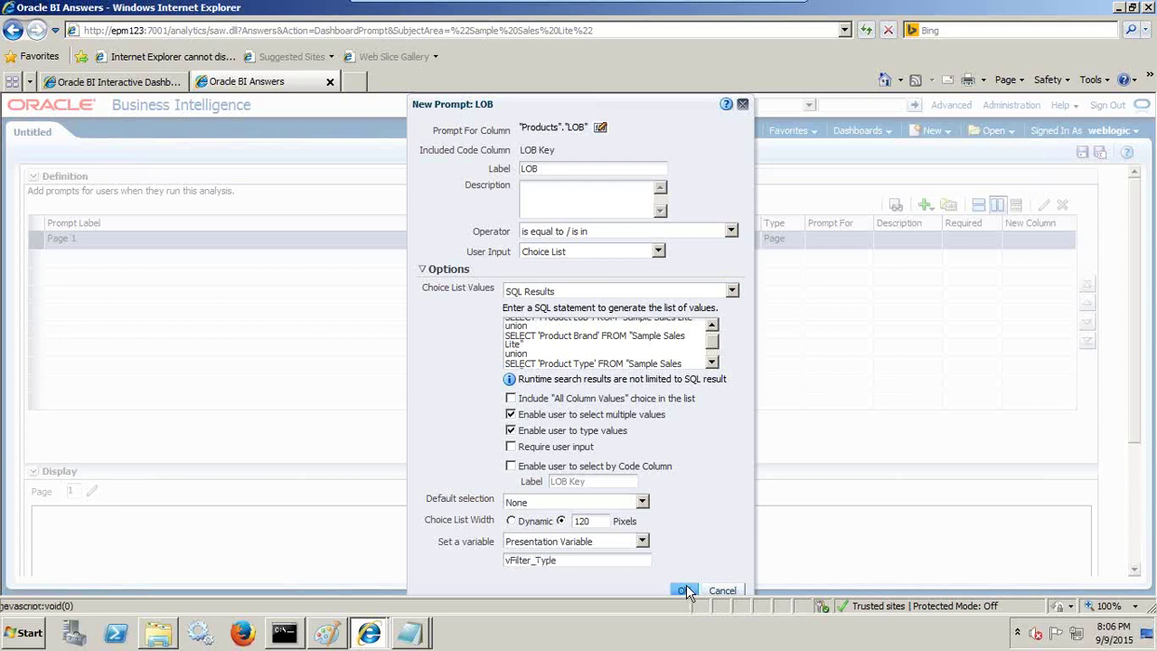
pyautogui.click(686, 587)
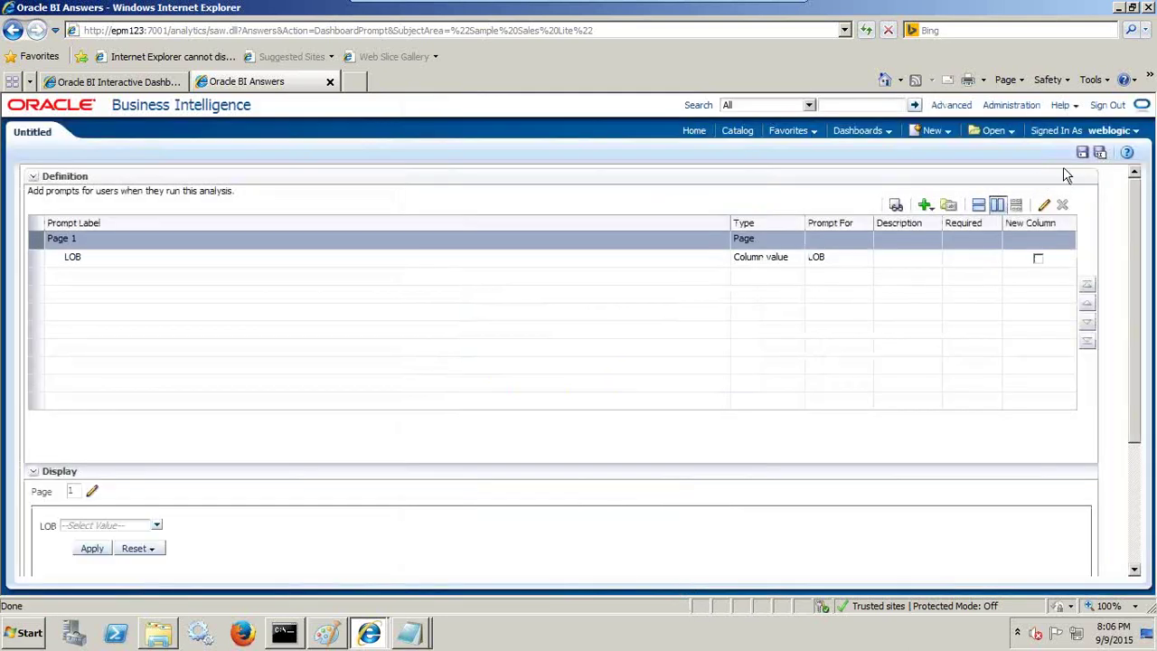
# Step: Preview the dashboard prompt to check the LOB value list
pyautogui.click(896, 206)
pyautogui.click(142, 109)
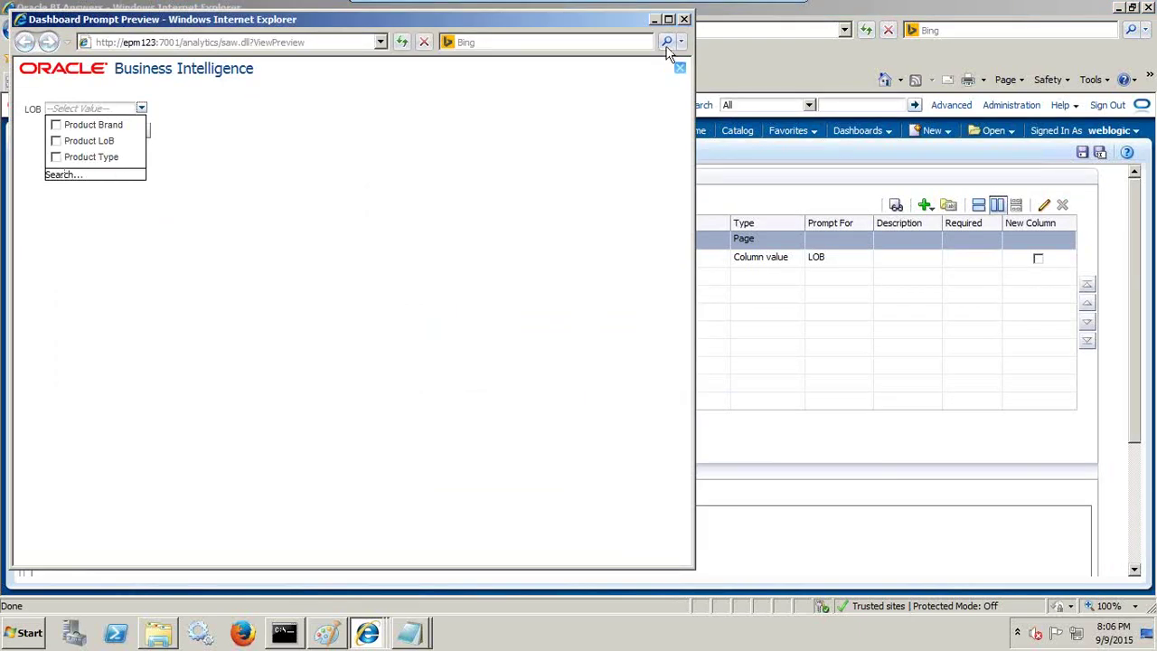
pyautogui.click(686, 20)
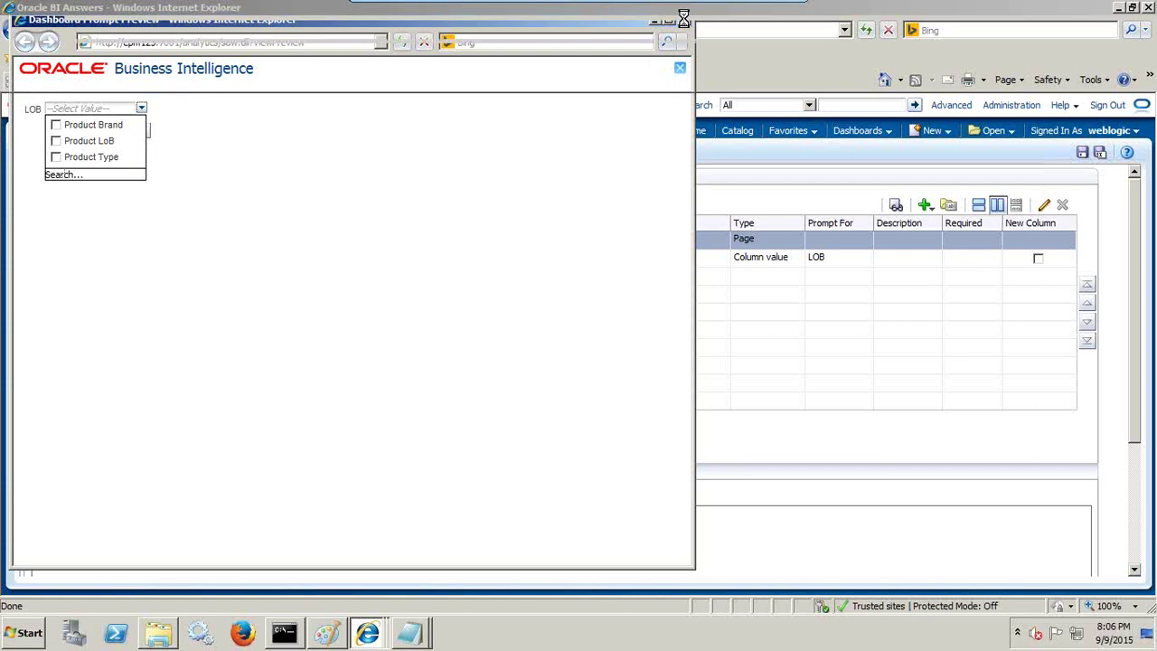
# Step: Add a second column prompt on the Products Brand column
pyautogui.click(926, 207)
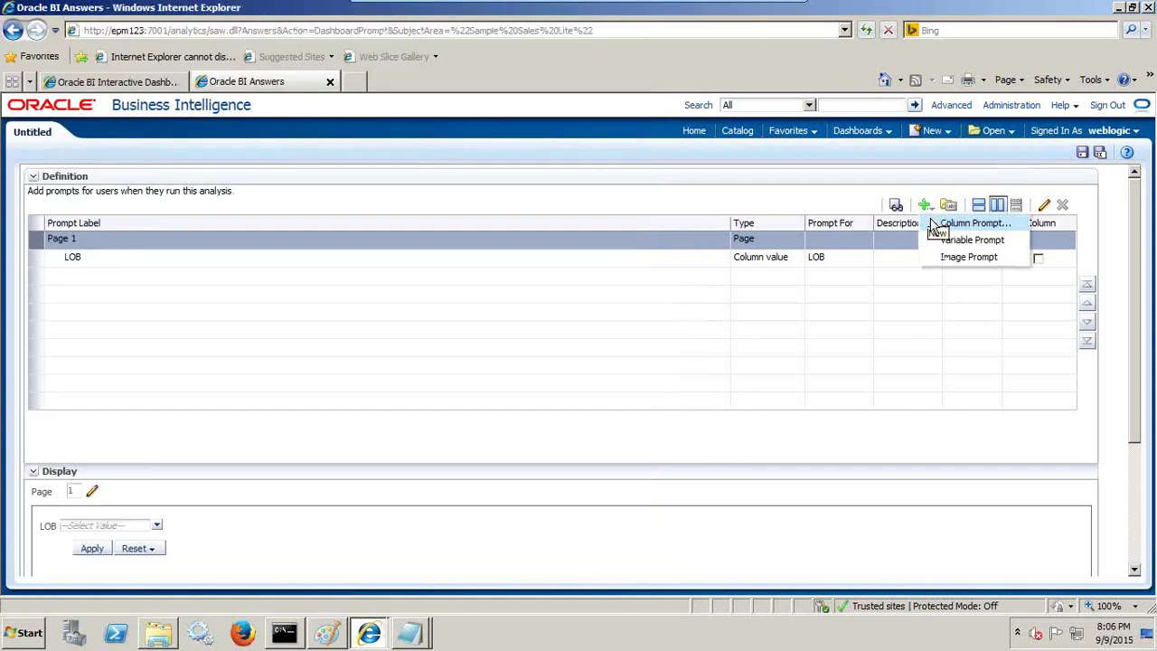
pyautogui.click(945, 230)
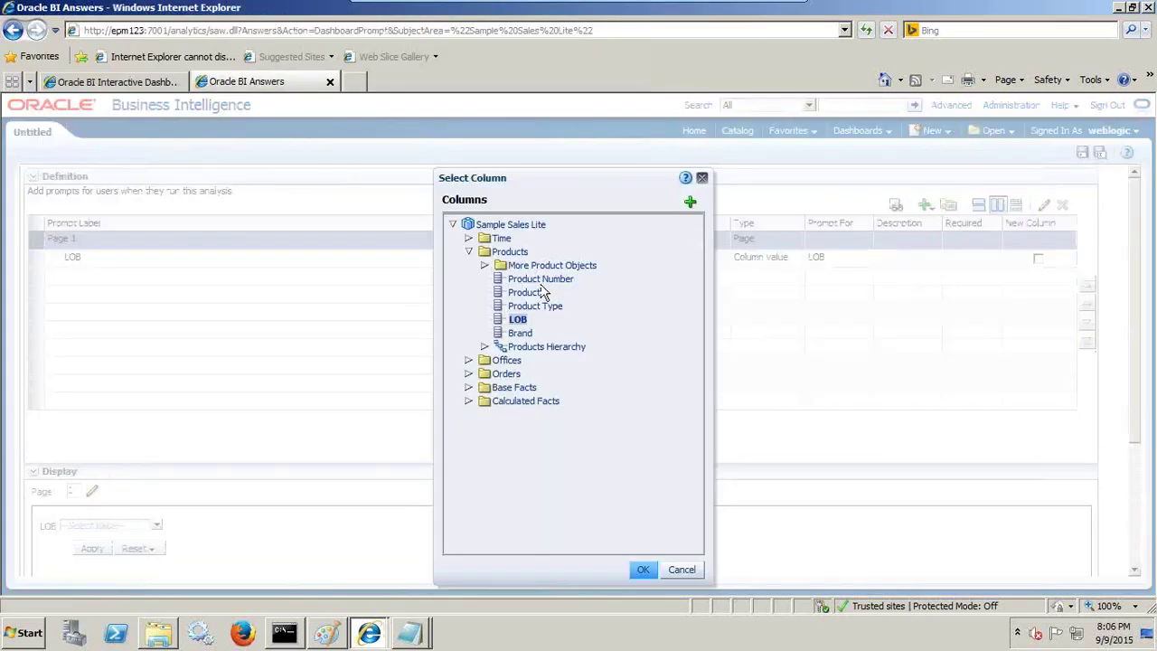
pyautogui.click(523, 333)
pyautogui.click(641, 571)
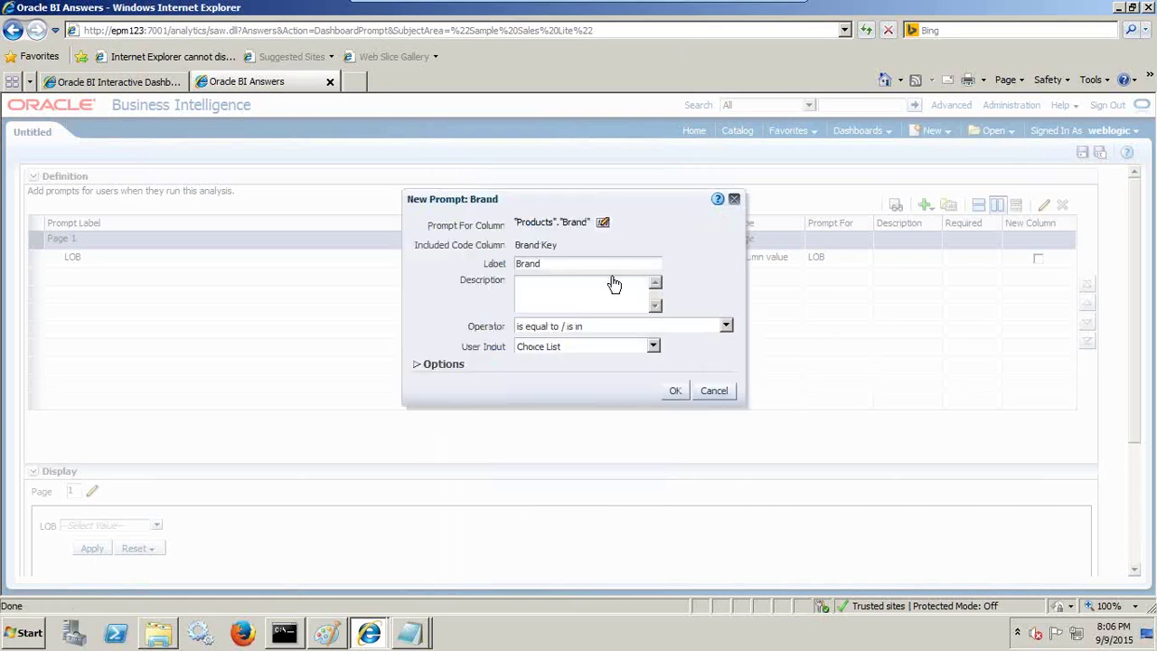
# Step: Replace the Brand prompt formula with case when '@{vFilter_Type}'='Product Brand'
pyautogui.click(604, 223)
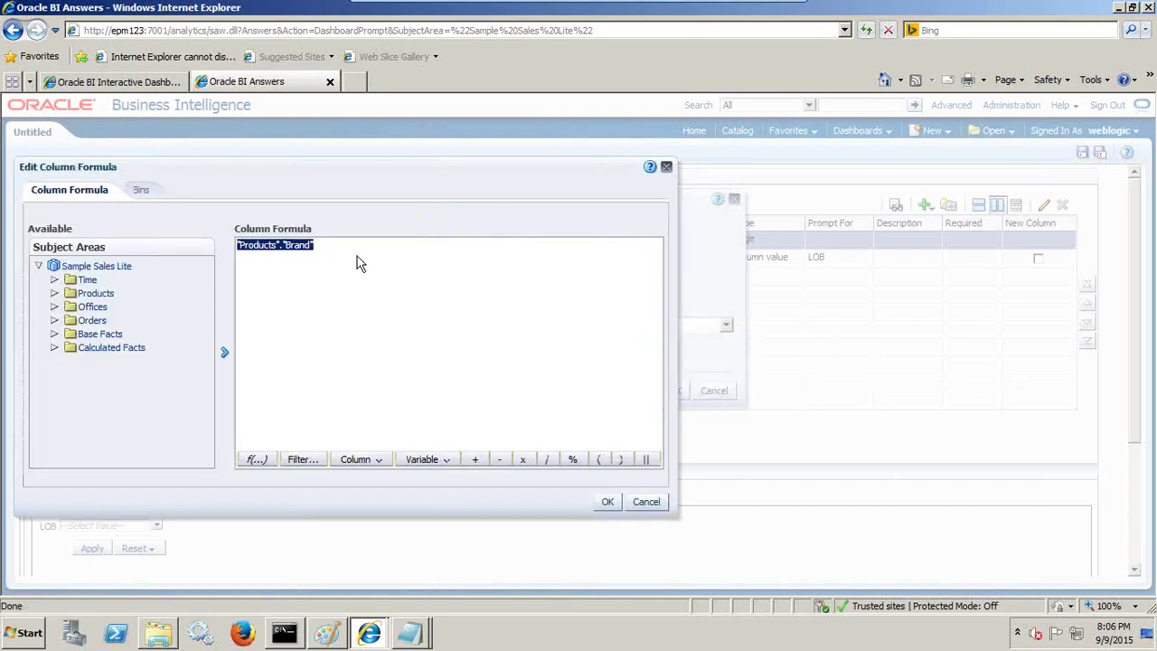
pyautogui.press('Delete')
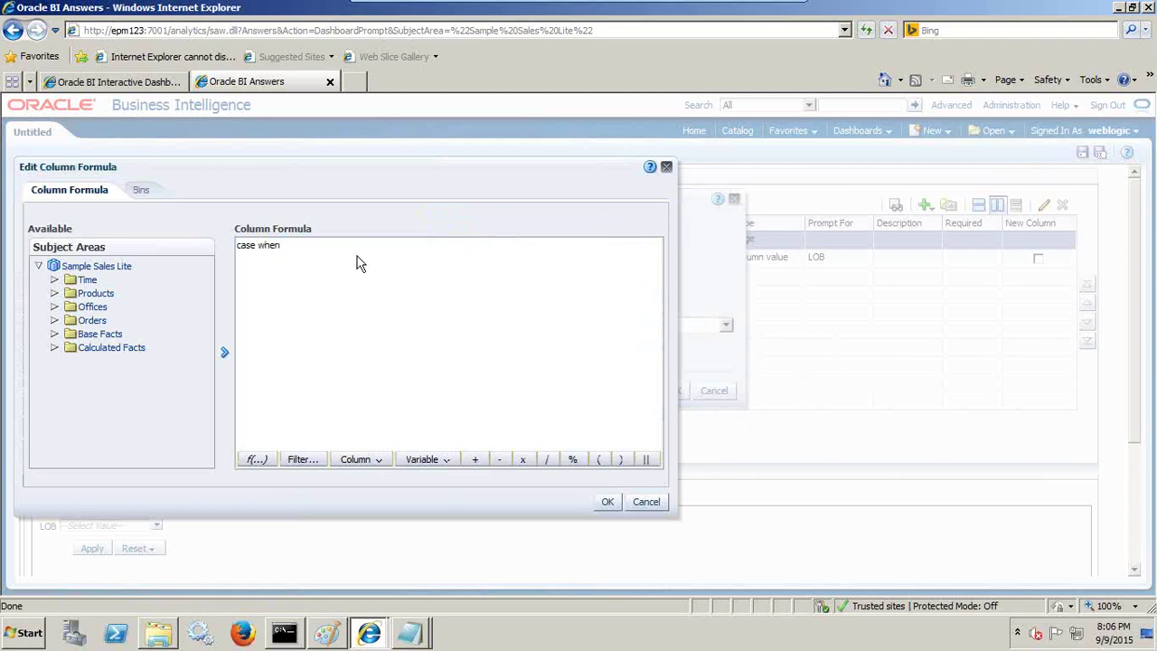
pyautogui.press('BackSpace')
pyautogui.press('Left')
pyautogui.press('Left')
pyautogui.write('ilter')
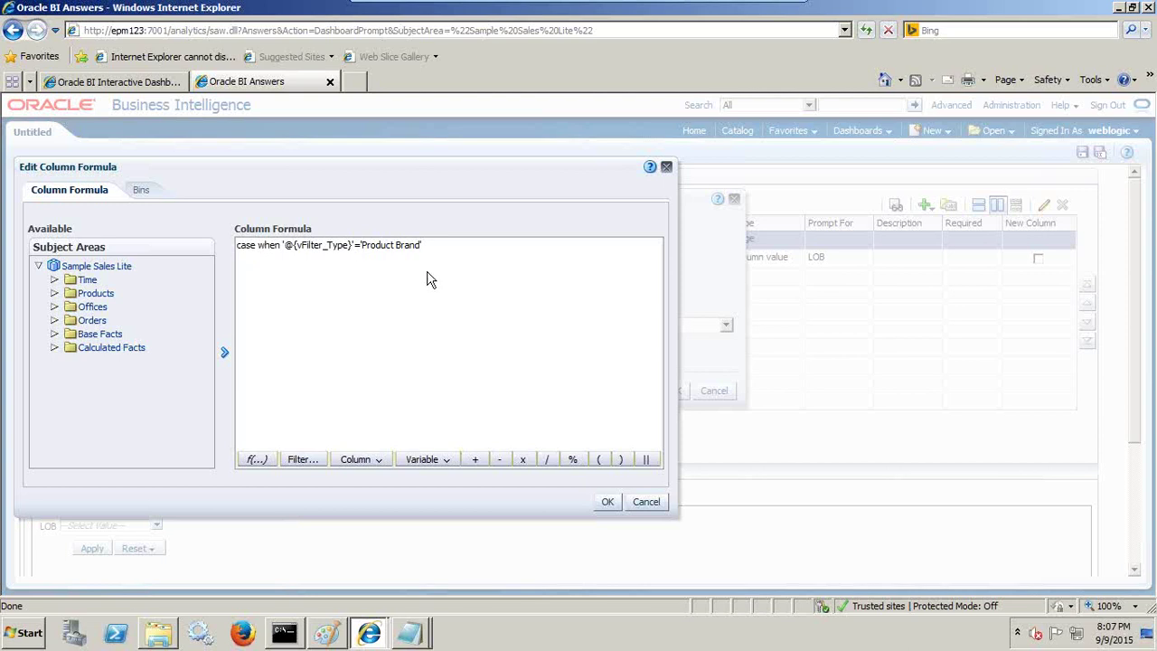
# Step: Insert "Products"."Brand" after the 'Product Brand' condition in the formula
pyautogui.click(453, 240)
pyautogui.click(55, 293)
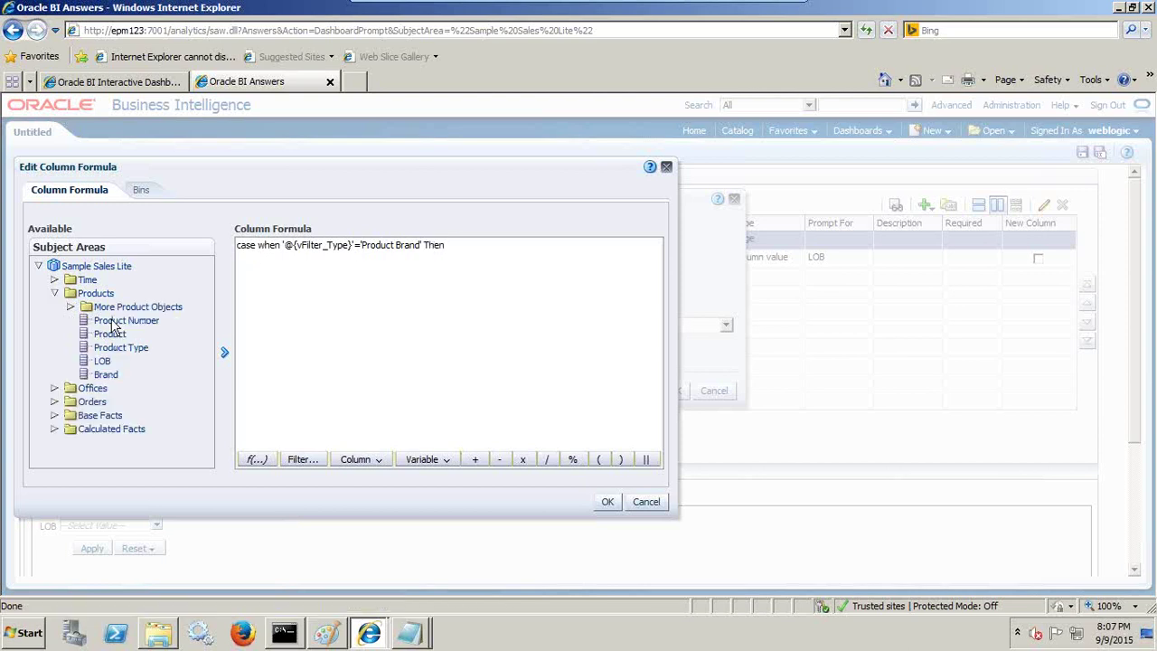
pyautogui.click(105, 374)
pyautogui.click(225, 351)
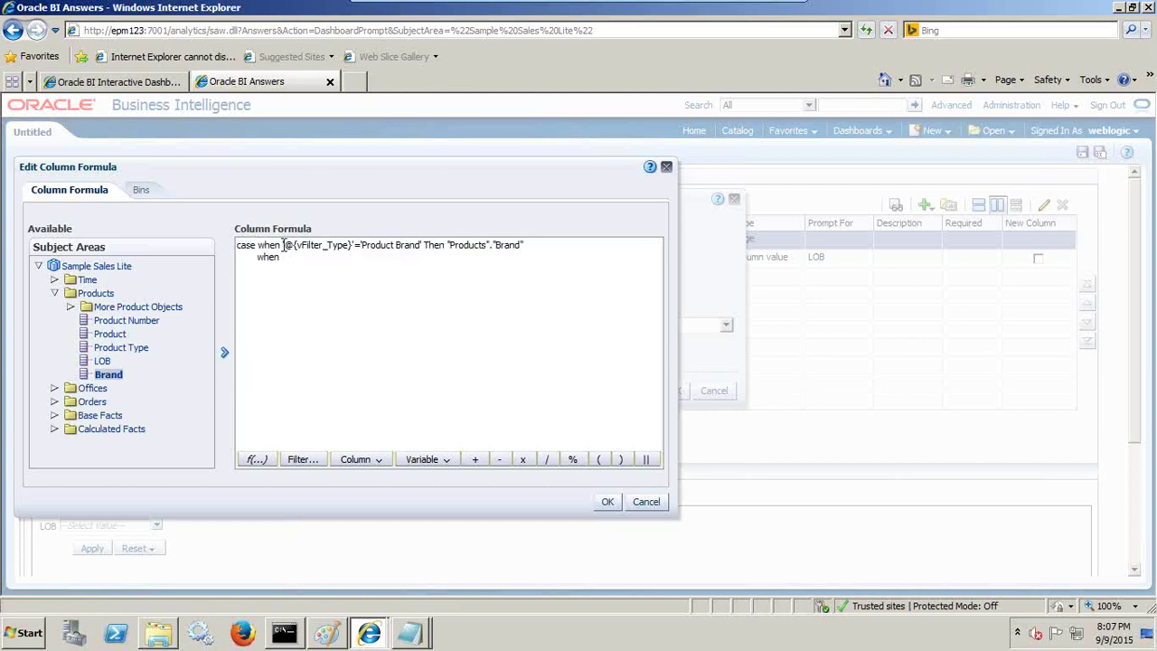
pyautogui.moveTo(278, 245); pyautogui.dragTo(534, 246)
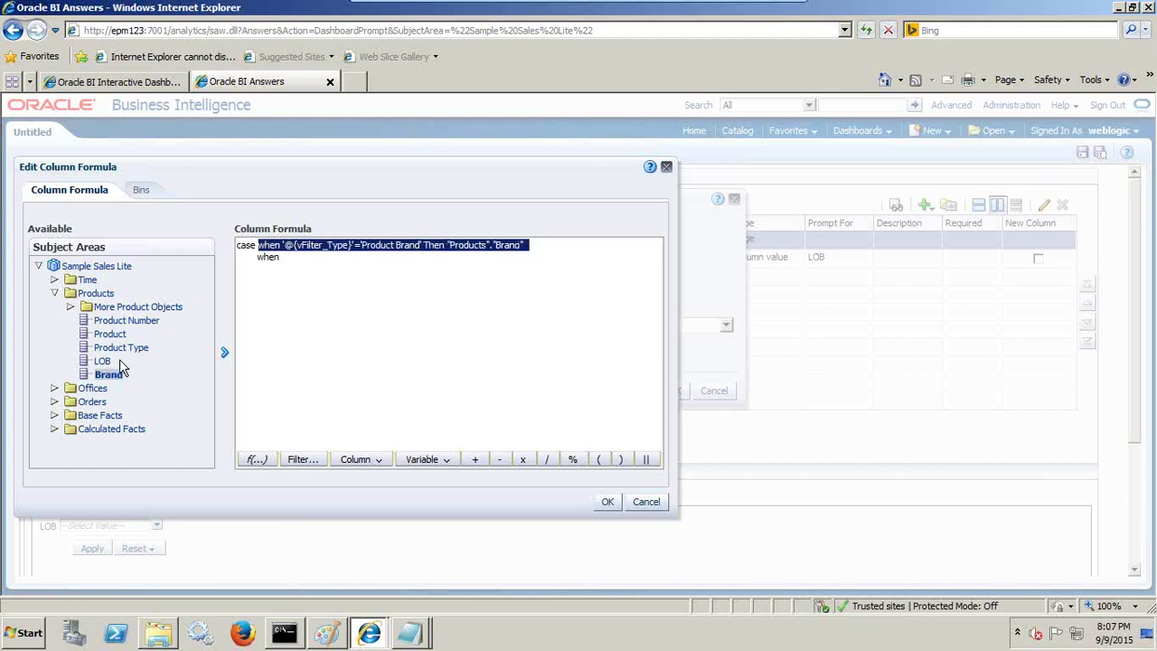
# Step: Paste the full CASE statement from the Notepad notes over the formula, removing the trailing semicolon
pyautogui.click(408, 633)
pyautogui.click(463, 597)
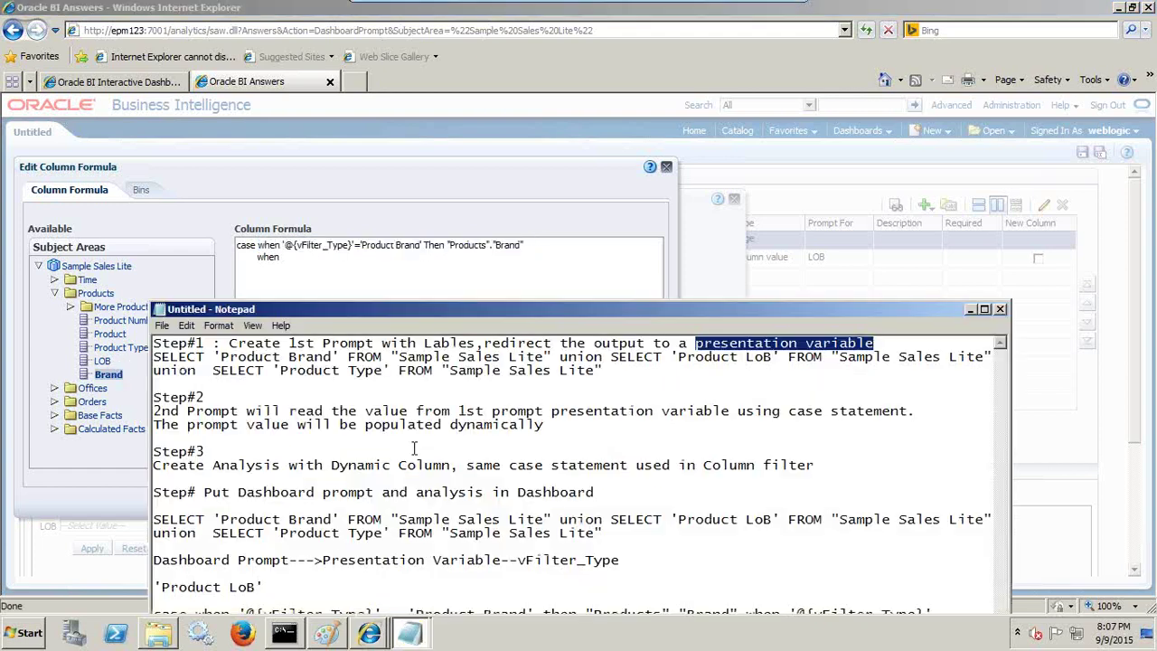
pyautogui.moveTo(470, 309); pyautogui.dragTo(454, 167)
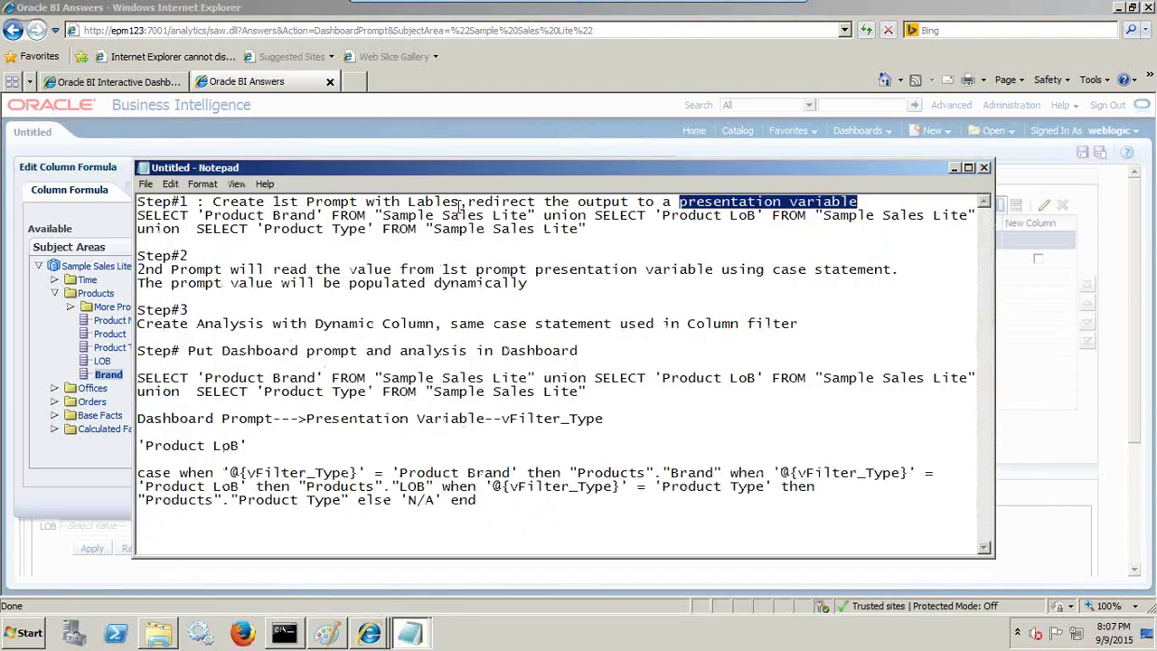
pyautogui.moveTo(479, 502); pyautogui.dragTo(136, 472)
pyautogui.hotkey('ctrl', 'c')
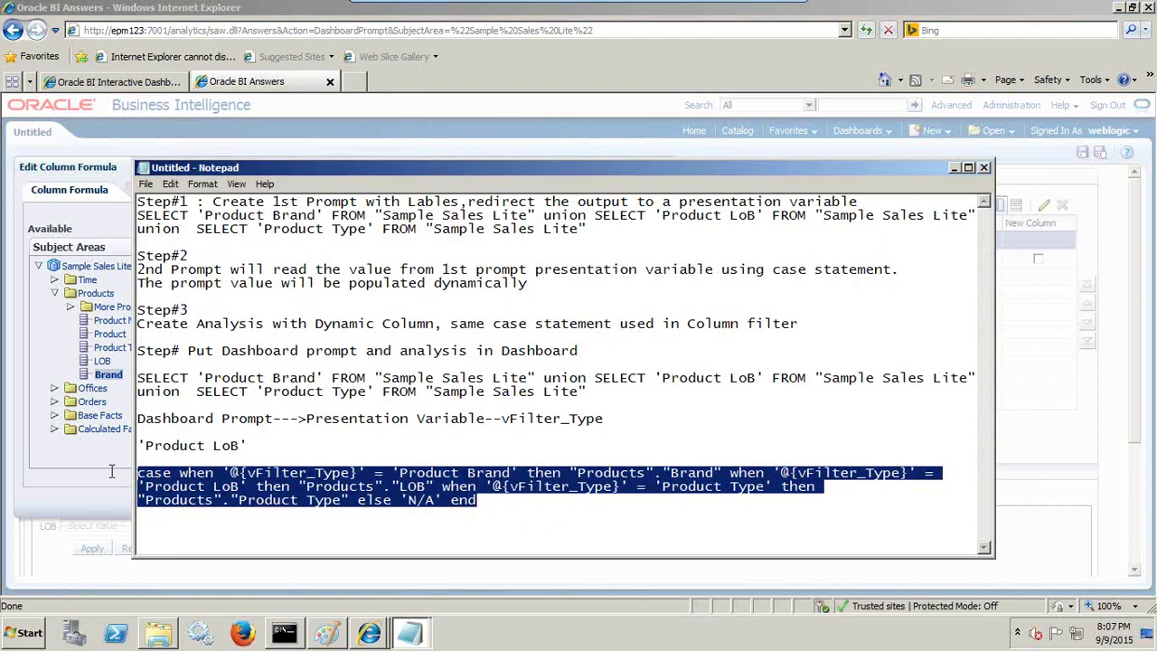
pyautogui.hotkey('alt', 'Tab')
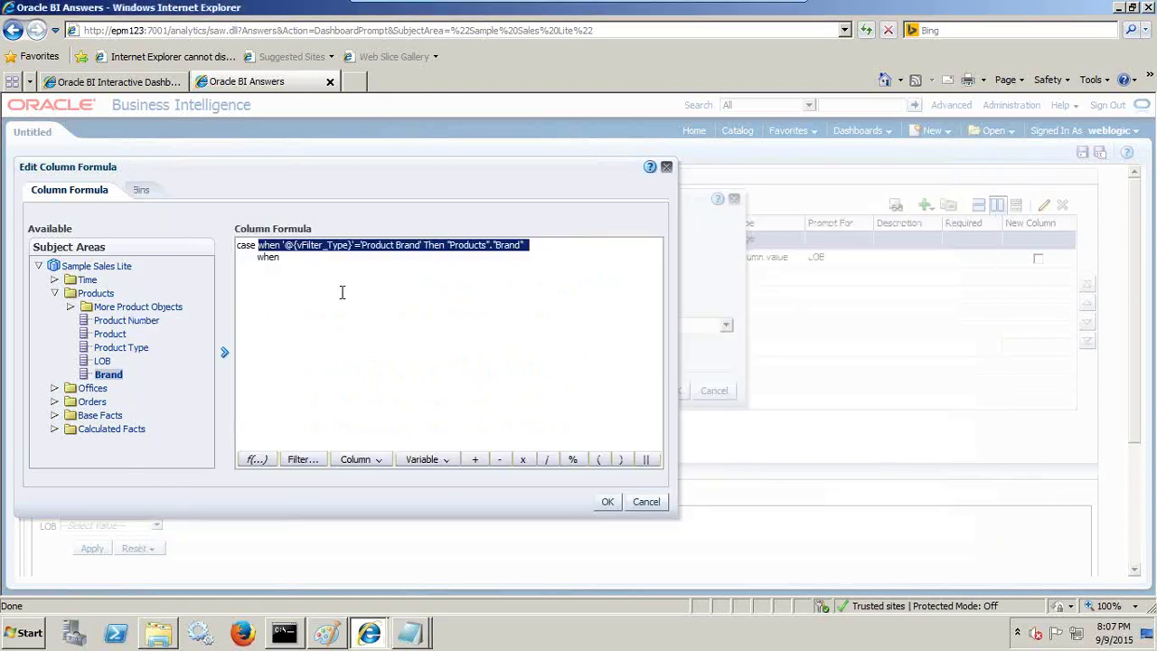
pyautogui.moveTo(342, 293); pyautogui.dragTo(189, 238)
pyautogui.hotkey('ctrl', 'v')
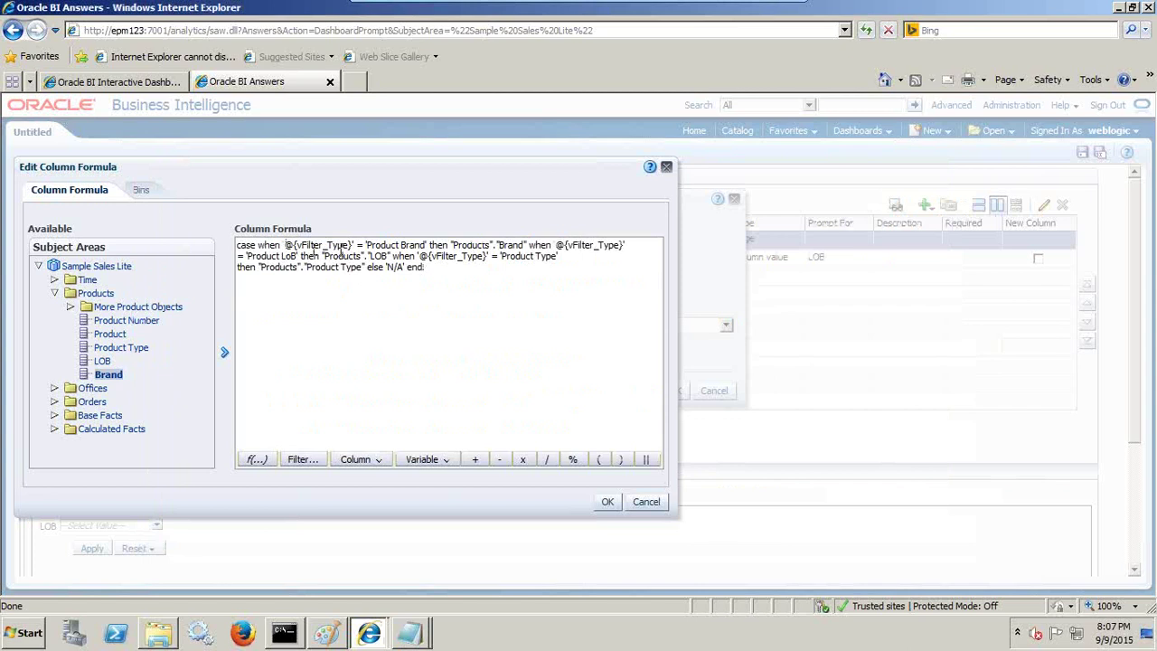
pyautogui.press('BackSpace')
# Step: Confirm the CASE formula, set Choice List Values to SQL Results, and add the Brand prompt
pyautogui.click(605, 503)
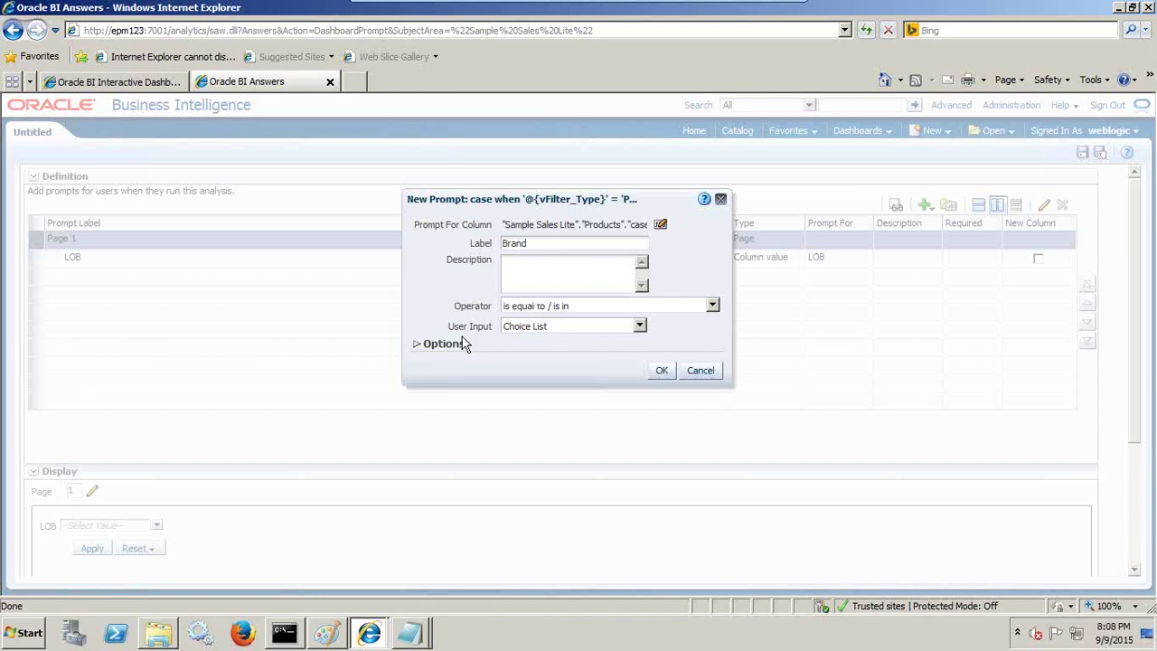
pyautogui.click(417, 344)
pyautogui.click(727, 365)
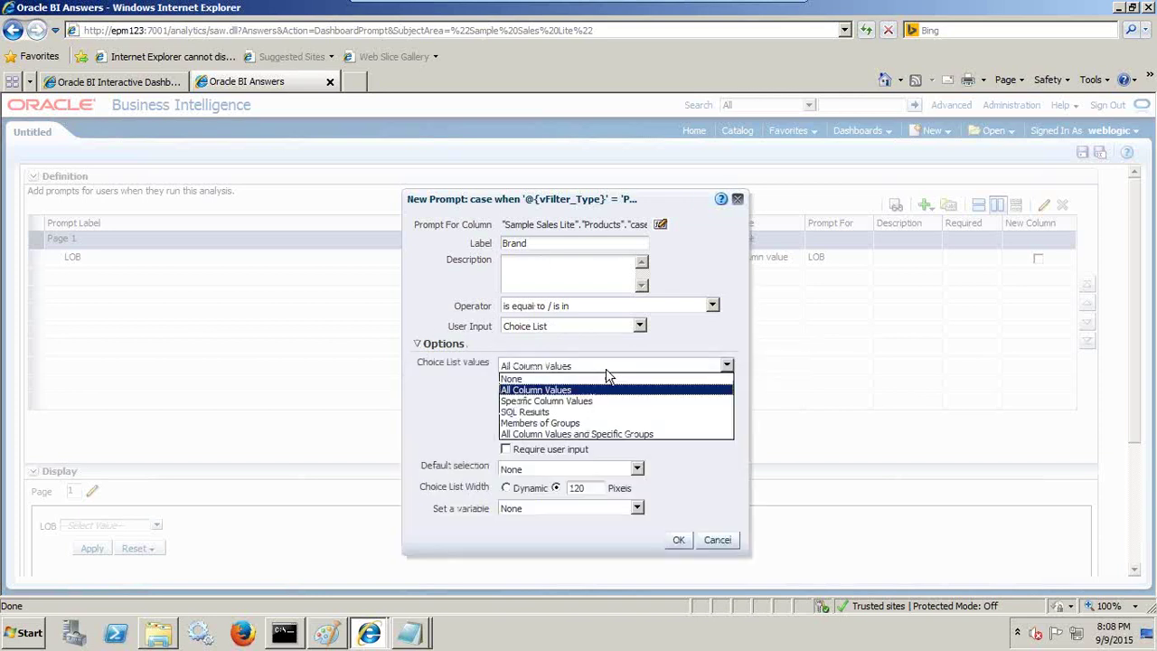
pyautogui.click(594, 410)
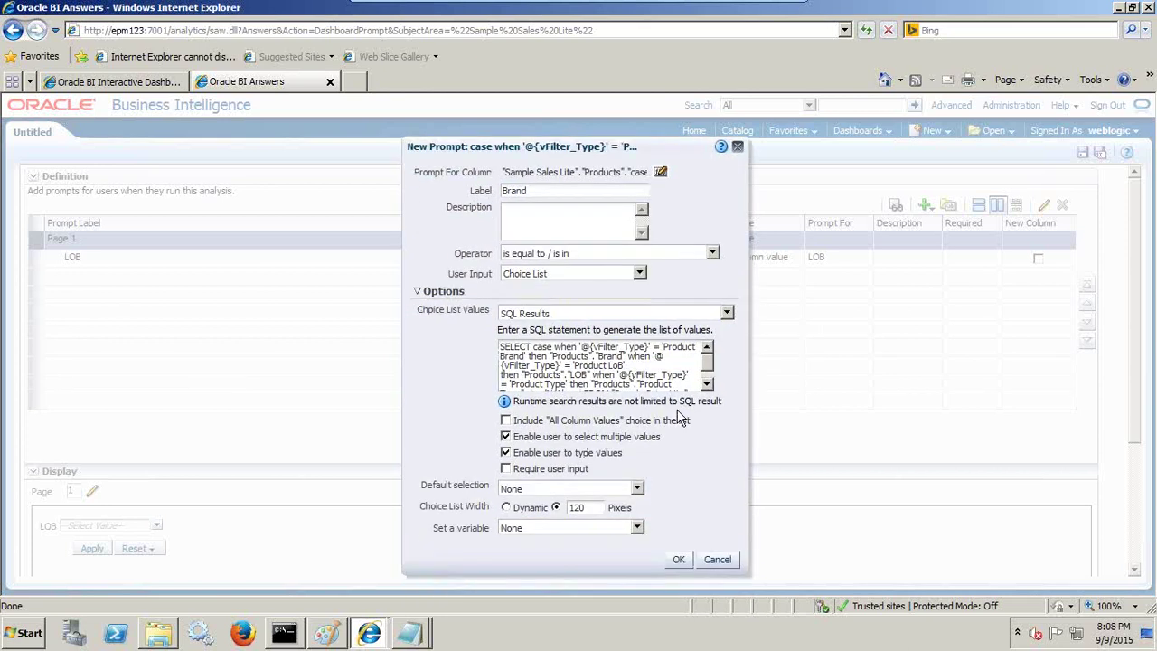
pyautogui.scroll(-2, 709, 360)
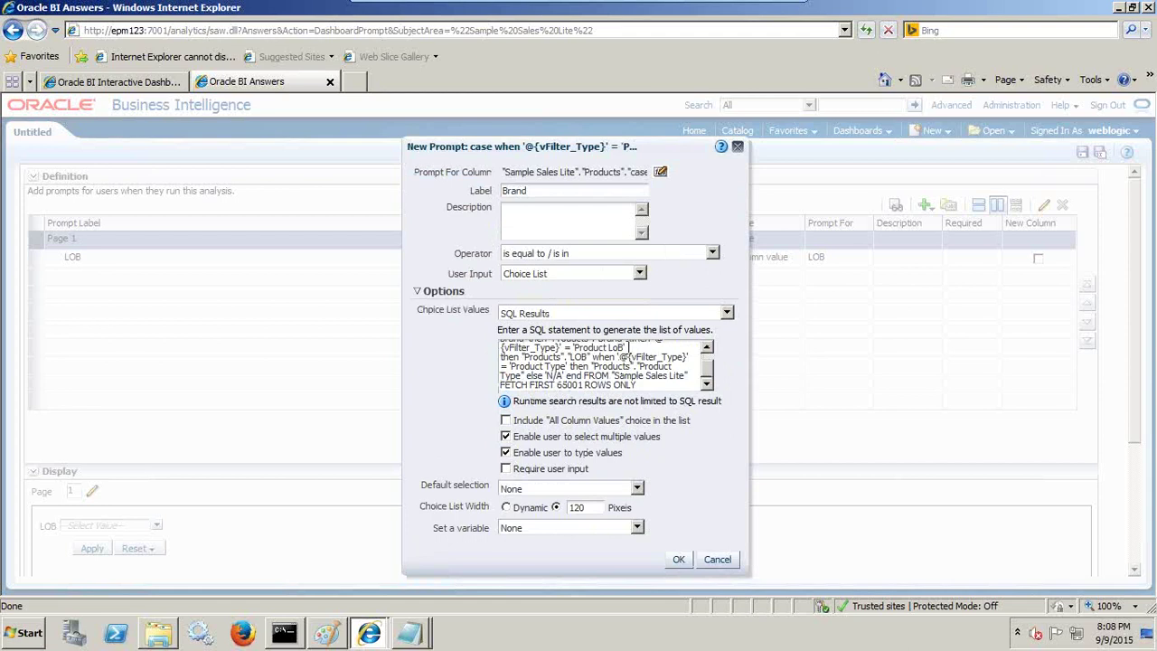
pyautogui.scroll(3, 694, 366)
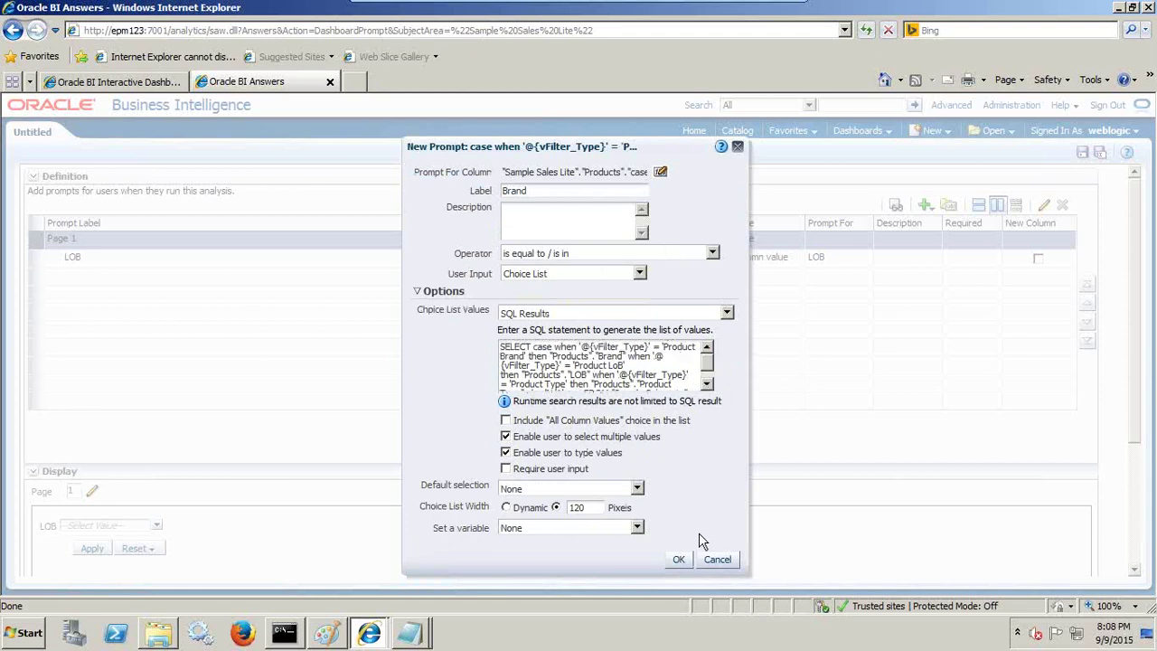
pyautogui.click(687, 562)
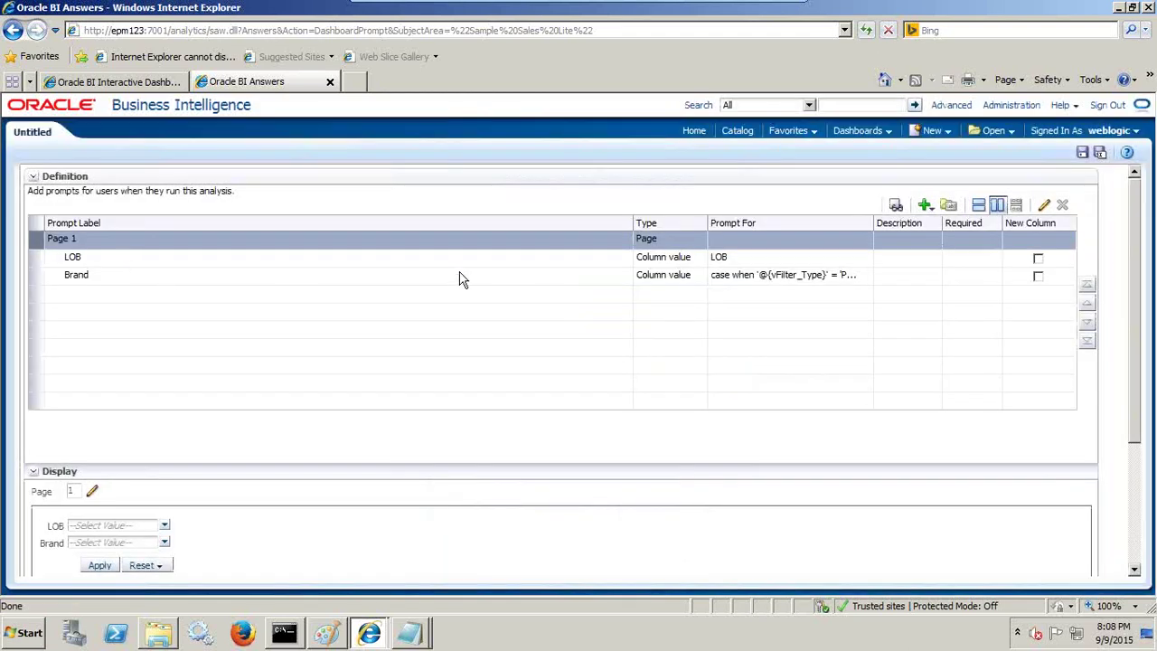
# Step: Save the prompt with its LOB and Brand entries as Dynamic_prompt2
pyautogui.click(254, 260)
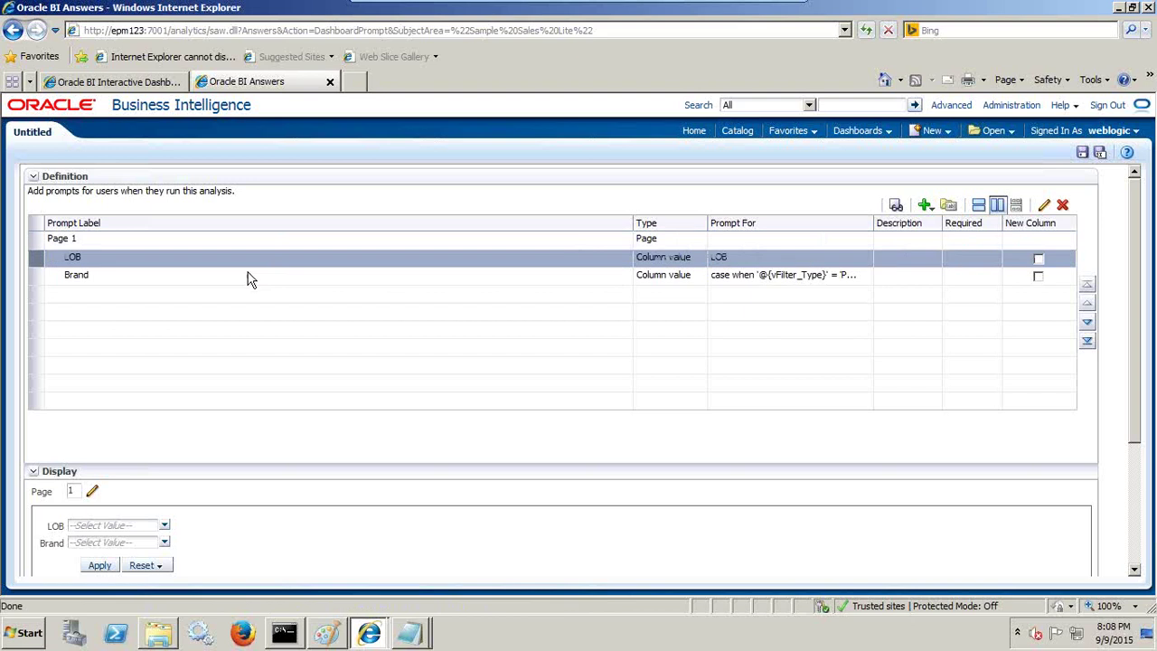
pyautogui.click(255, 276)
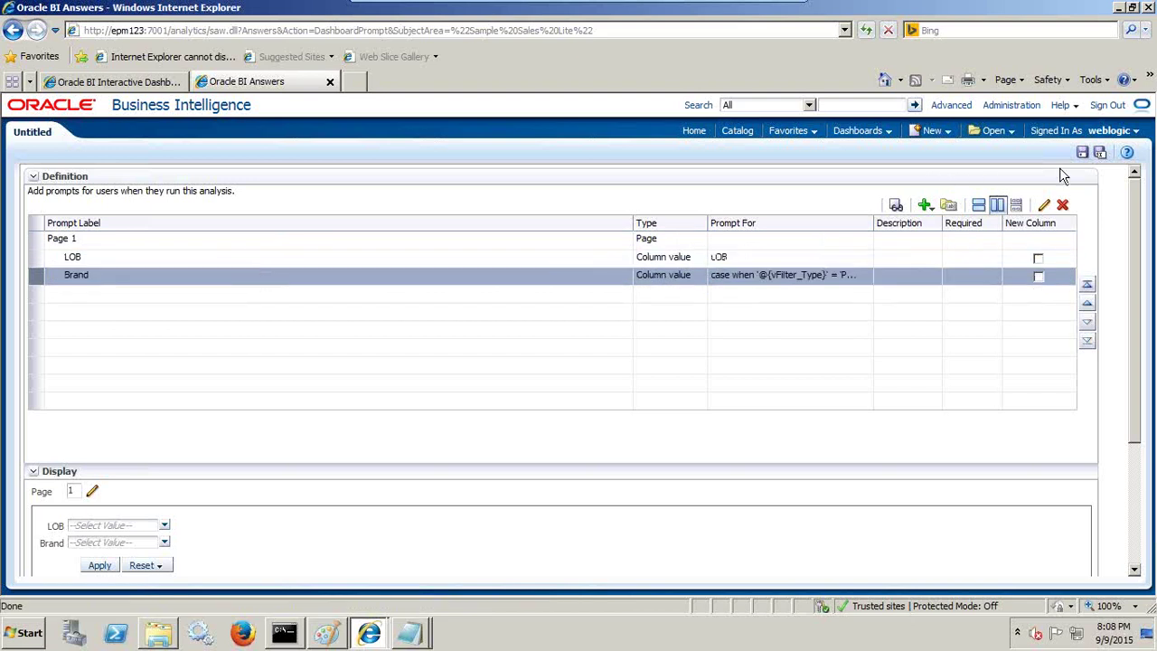
pyautogui.click(1082, 153)
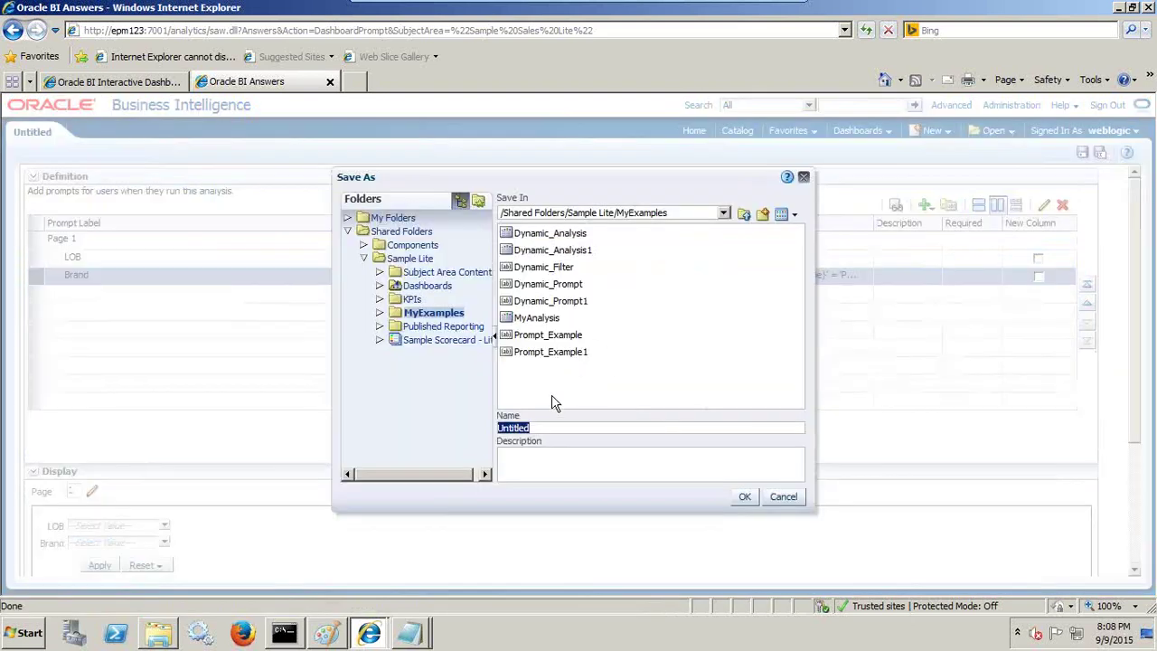
pyautogui.write('Dynamic_prompt2')
pyautogui.press('Return')
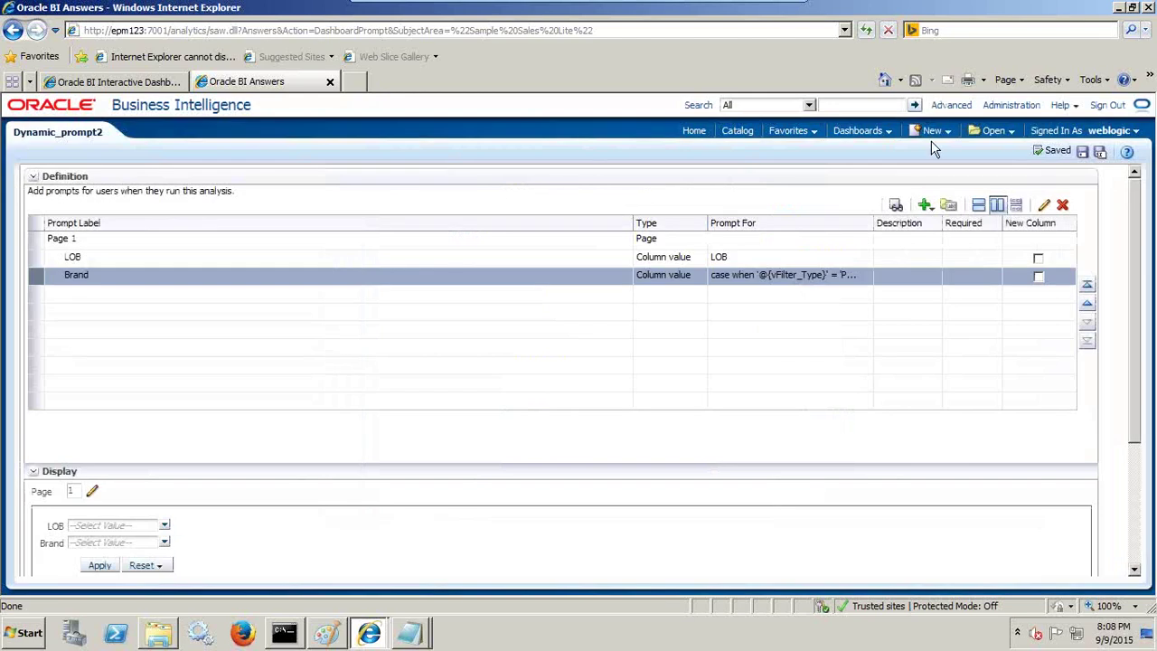
# Step: Preview the prompt with Product Brand applied for LOB, note the invalid-number error, and close the preview
pyautogui.click(895, 205)
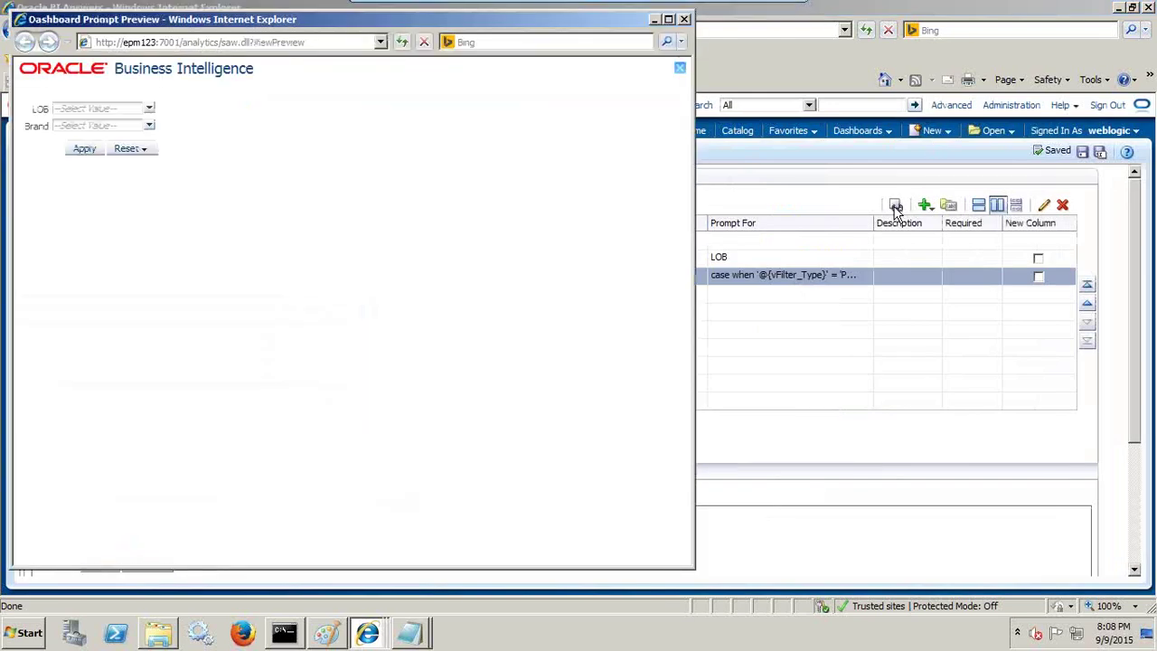
pyautogui.click(150, 109)
pyautogui.click(64, 126)
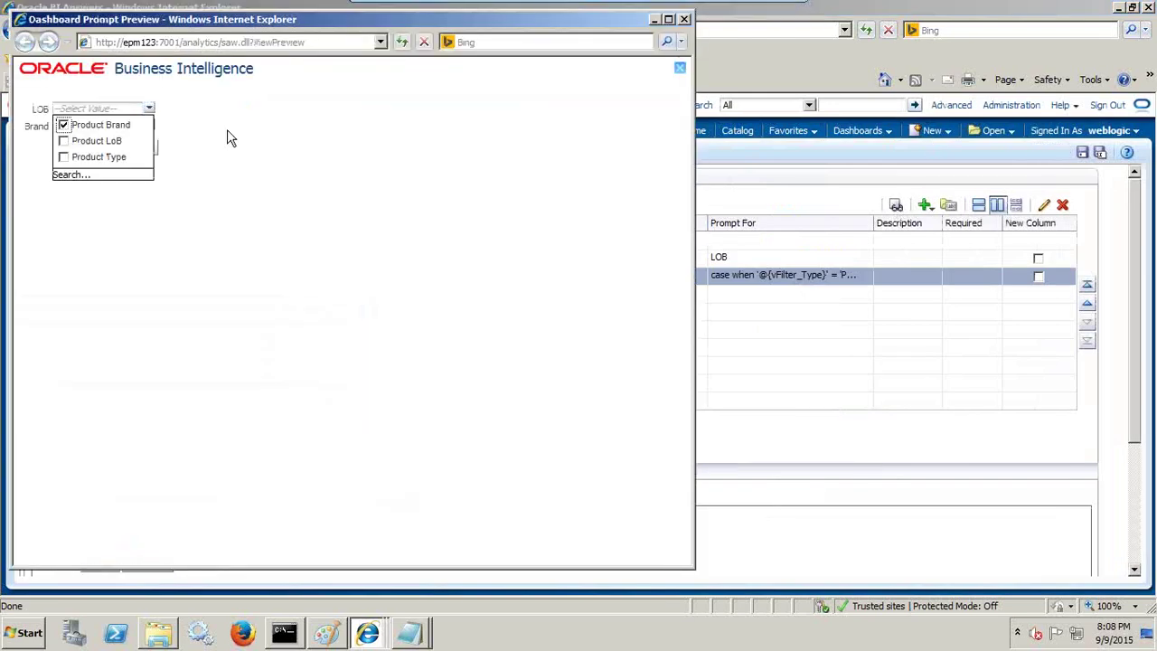
pyautogui.click(91, 149)
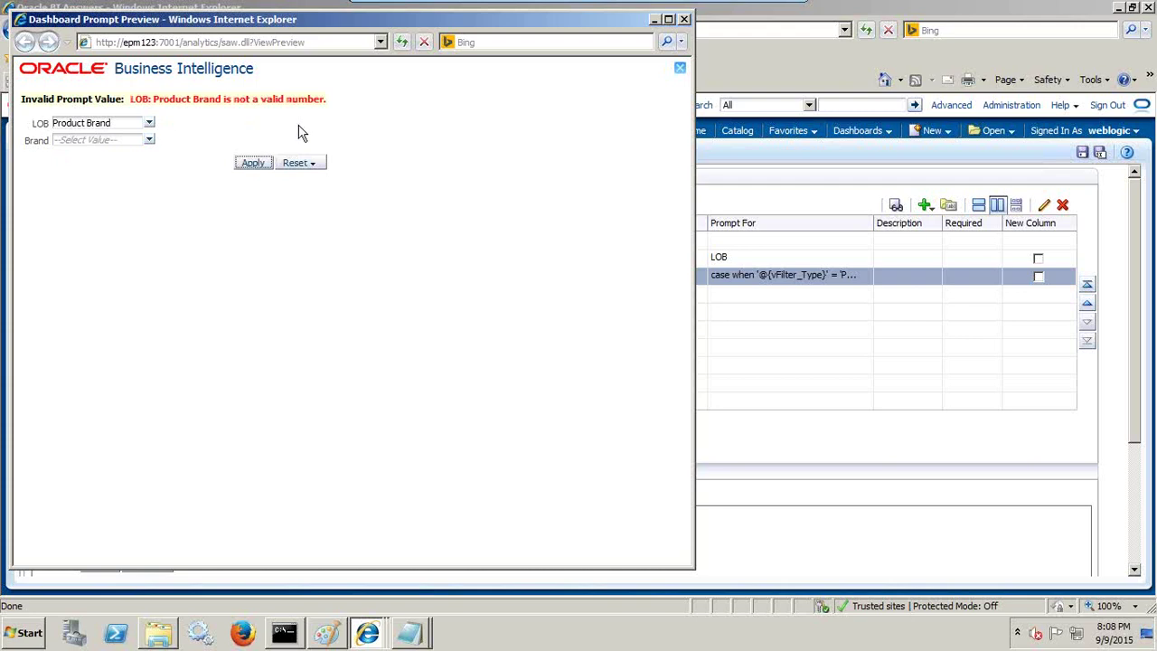
pyautogui.moveTo(130, 98); pyautogui.dragTo(324, 100)
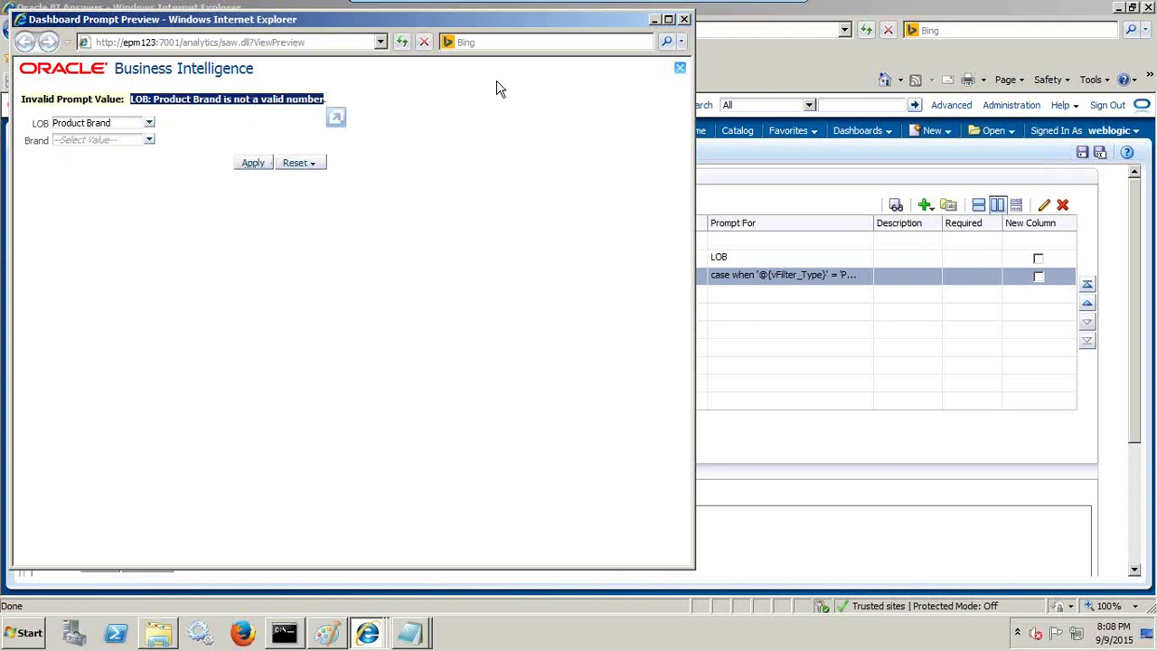
pyautogui.click(684, 19)
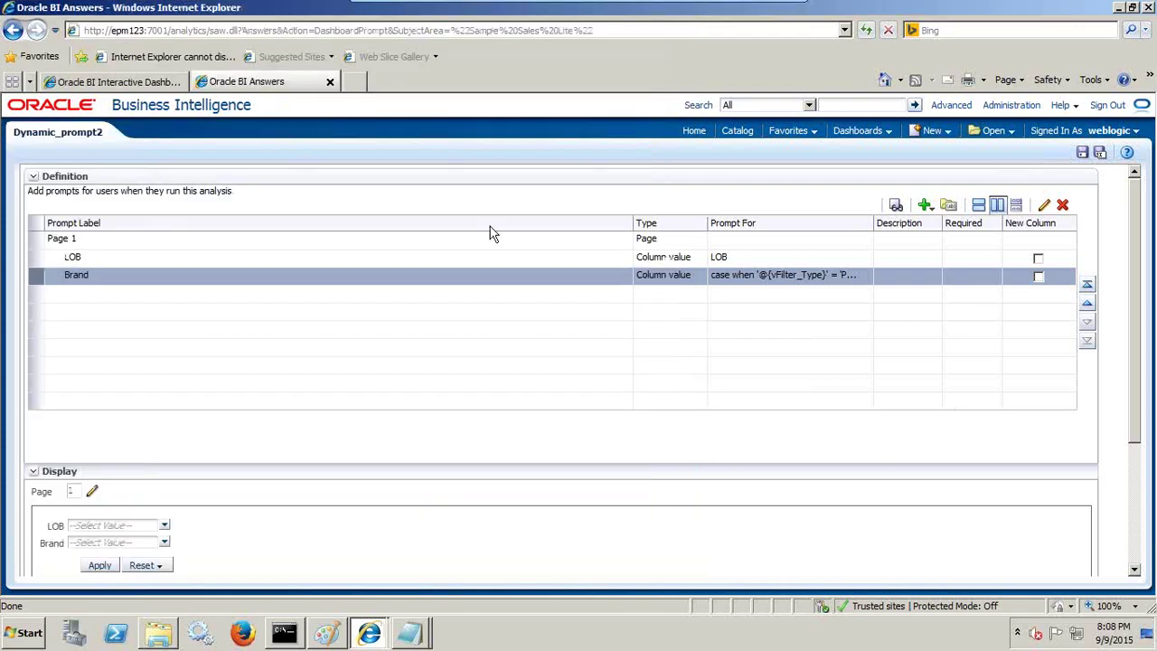
pyautogui.click(329, 258)
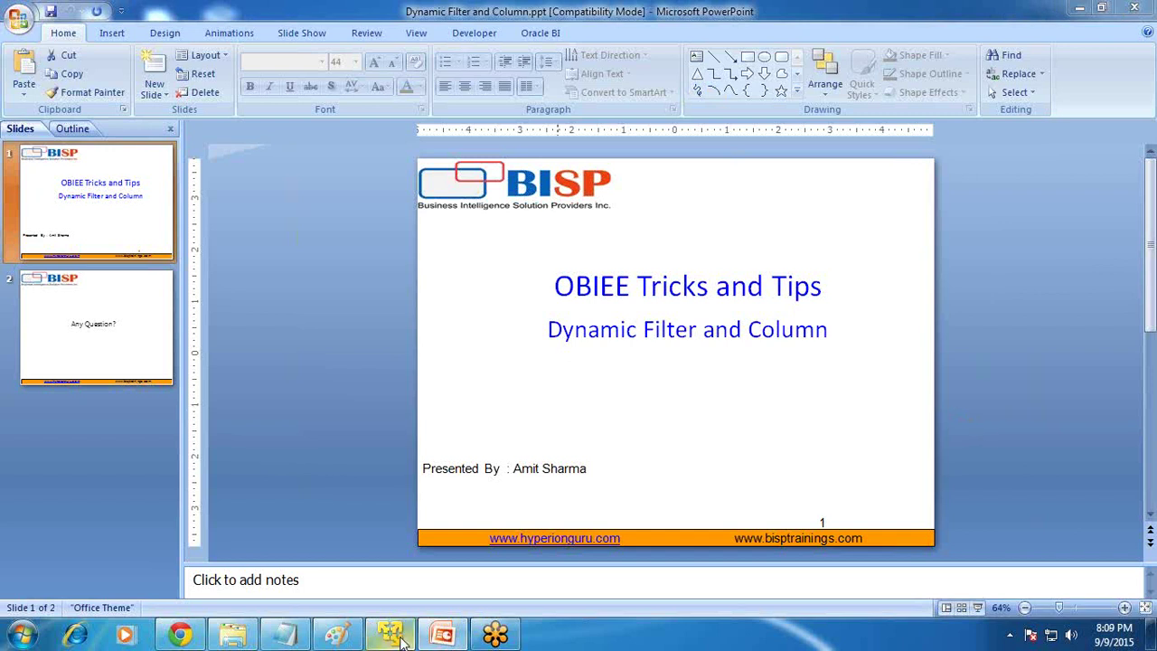
# Step: In the prompt preview, set Select Column to Product Brand and check the BizTech and FunPod brands
pyautogui.click(452, 633)
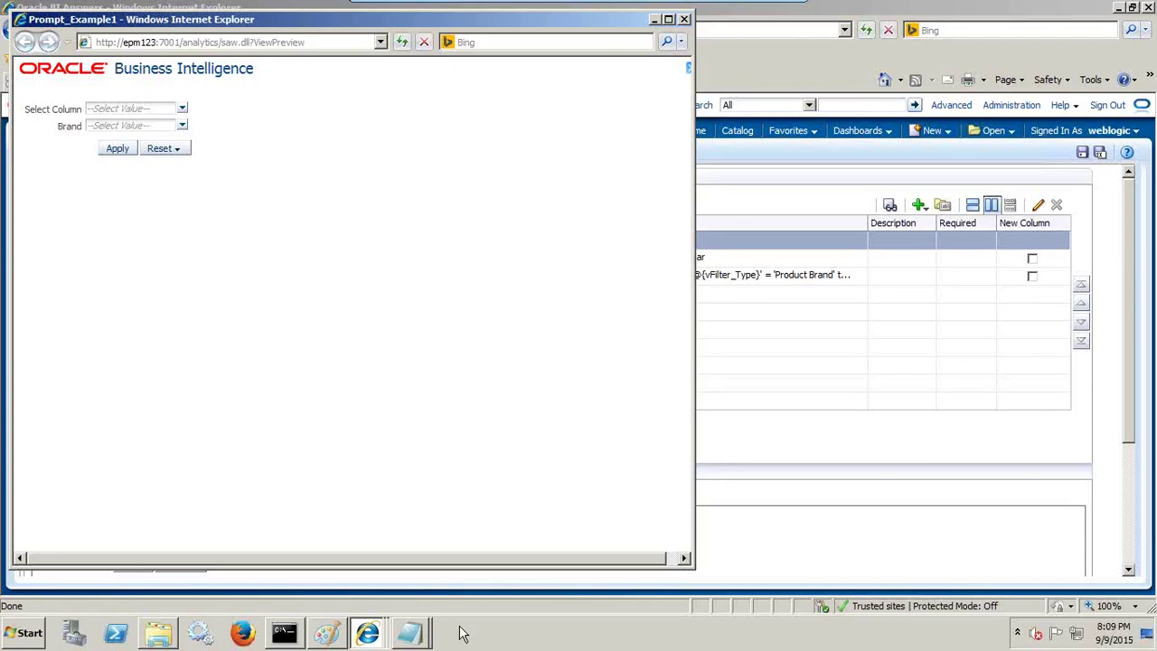
pyautogui.click(181, 108)
pyautogui.click(120, 127)
pyautogui.click(274, 116)
pyautogui.click(181, 126)
pyautogui.click(96, 142)
pyautogui.click(96, 157)
pyautogui.click(232, 148)
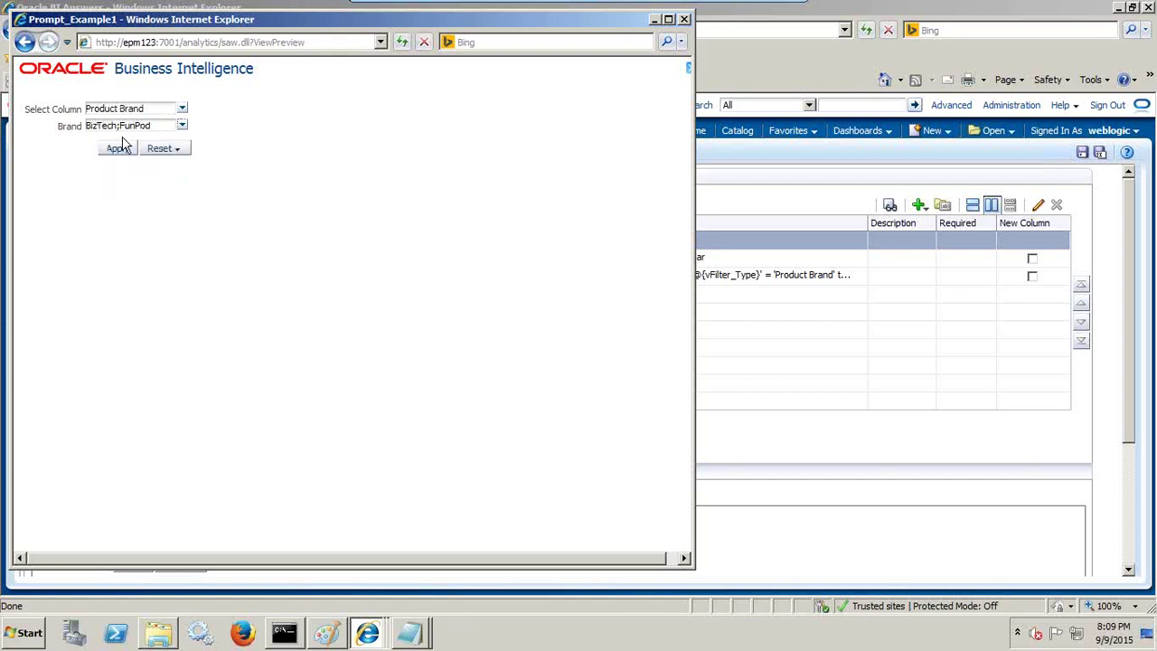
# Step: Switch Select Column to Product LoB and check the Brand values it now lists
pyautogui.click(182, 109)
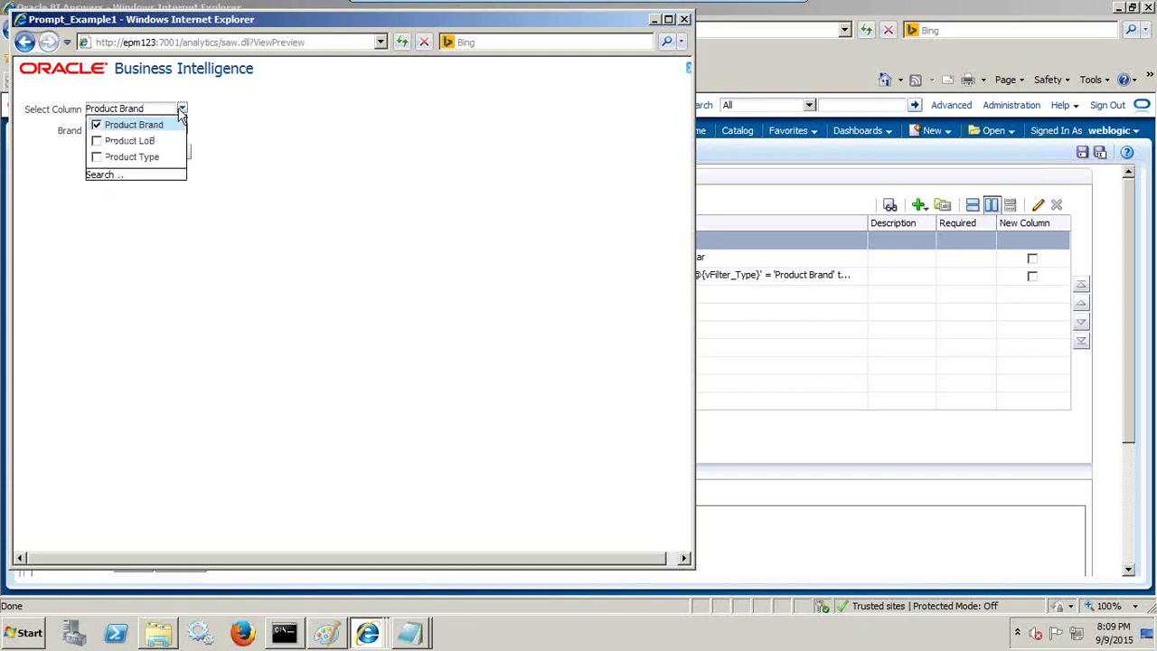
pyautogui.click(96, 138)
pyautogui.click(251, 140)
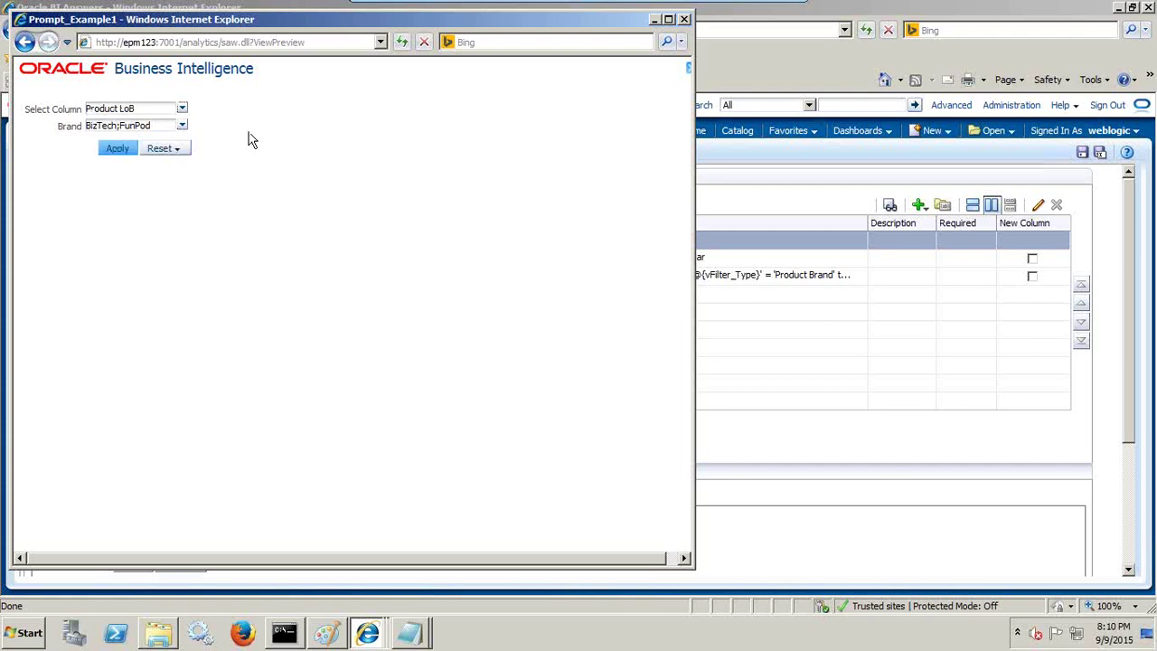
pyautogui.click(182, 126)
# Step: Switch Select Column to Product Type, check Brand lists product types, then close the preview
pyautogui.click(271, 140)
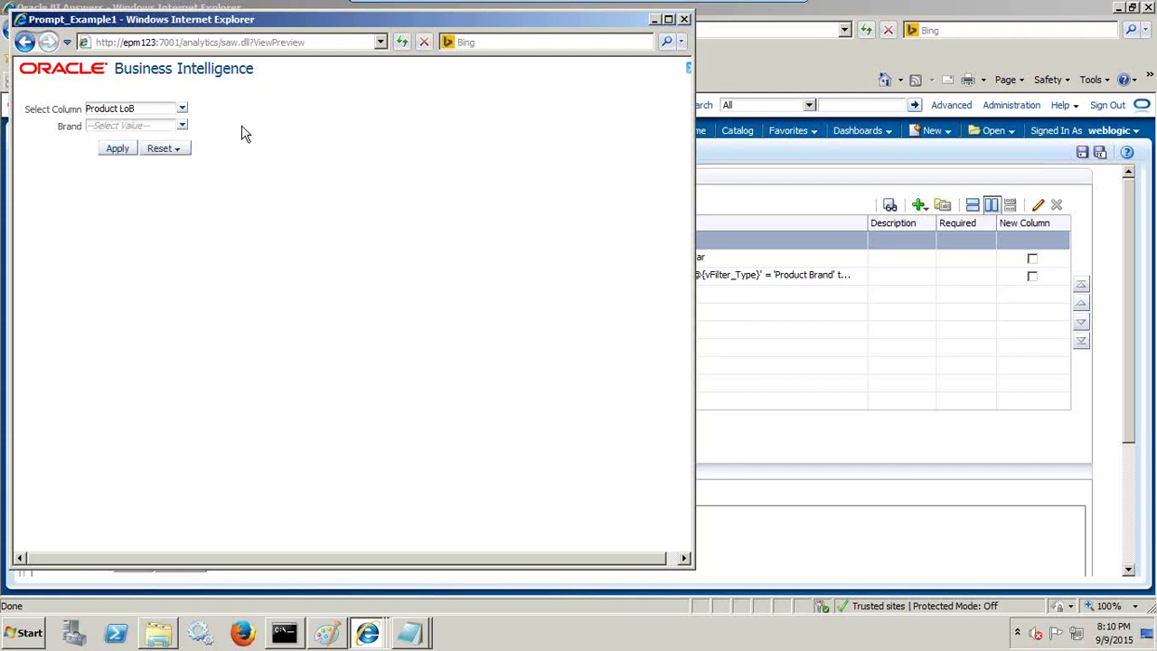
pyautogui.click(182, 108)
pyautogui.click(97, 155)
pyautogui.click(252, 145)
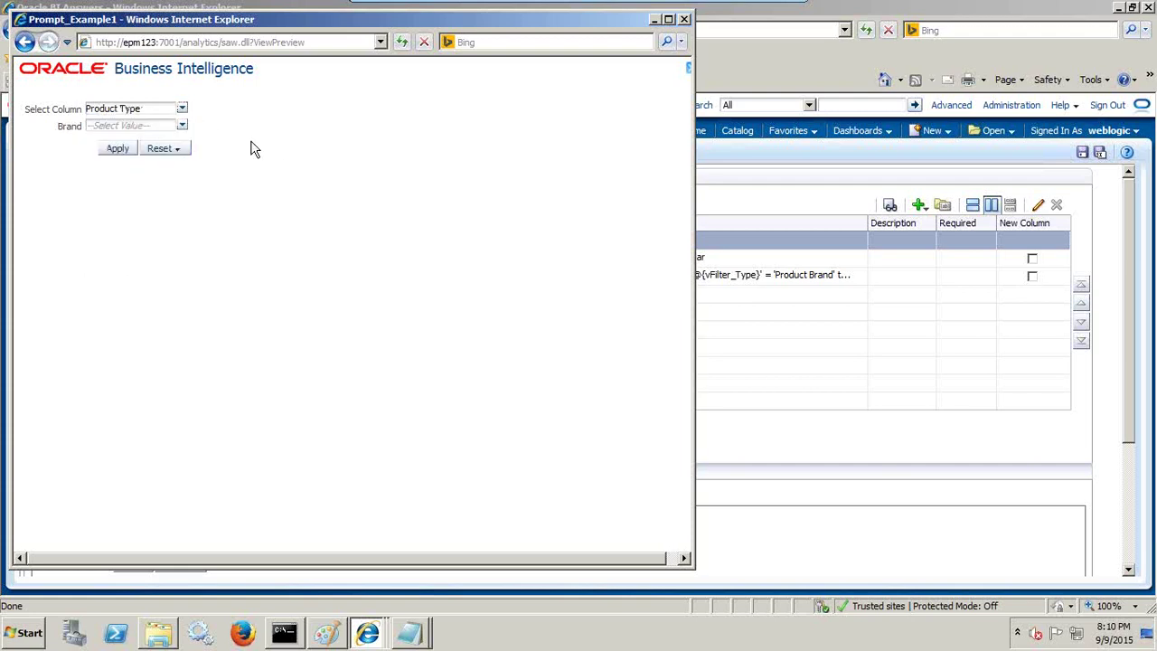
pyautogui.click(182, 125)
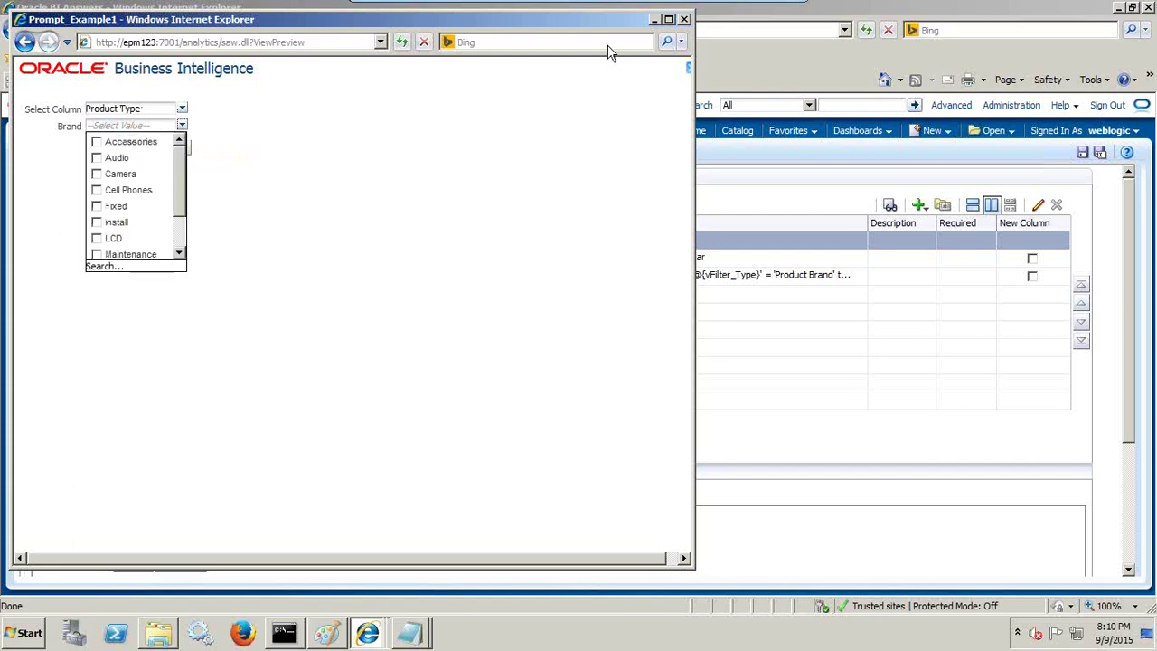
pyautogui.click(684, 19)
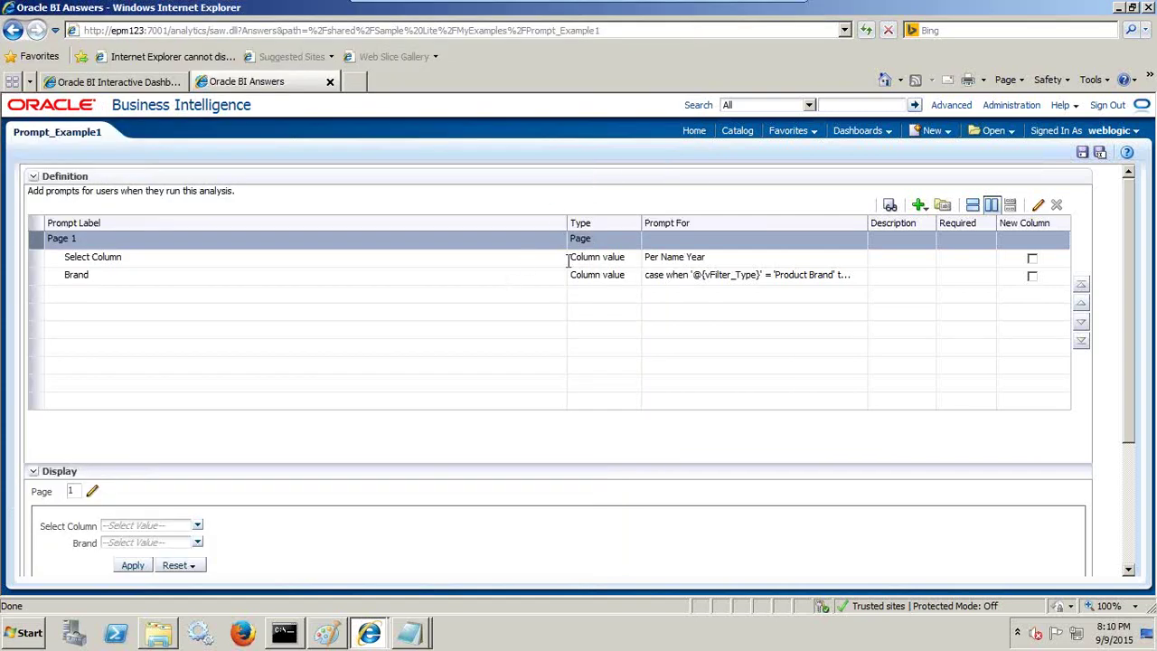
# Step: Append '--->Analysis' after vFilter_Type on the Dashboard Prompt line of the Notepad notes
pyautogui.click(507, 282)
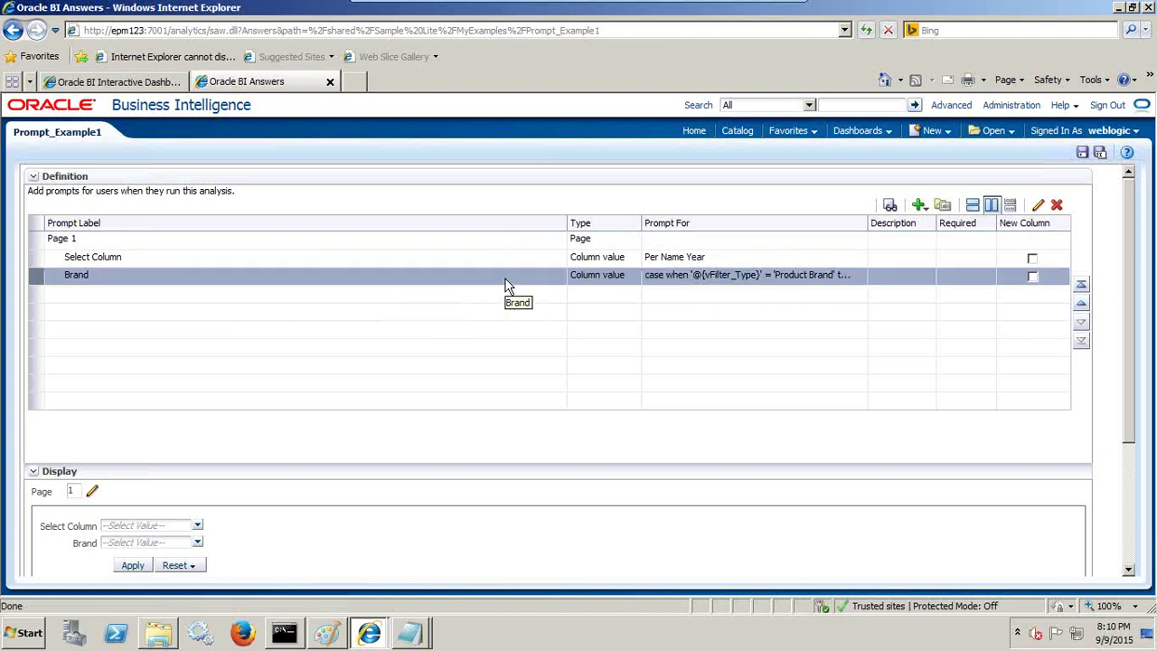
pyautogui.click(409, 622)
pyautogui.click(425, 597)
pyautogui.click(221, 449)
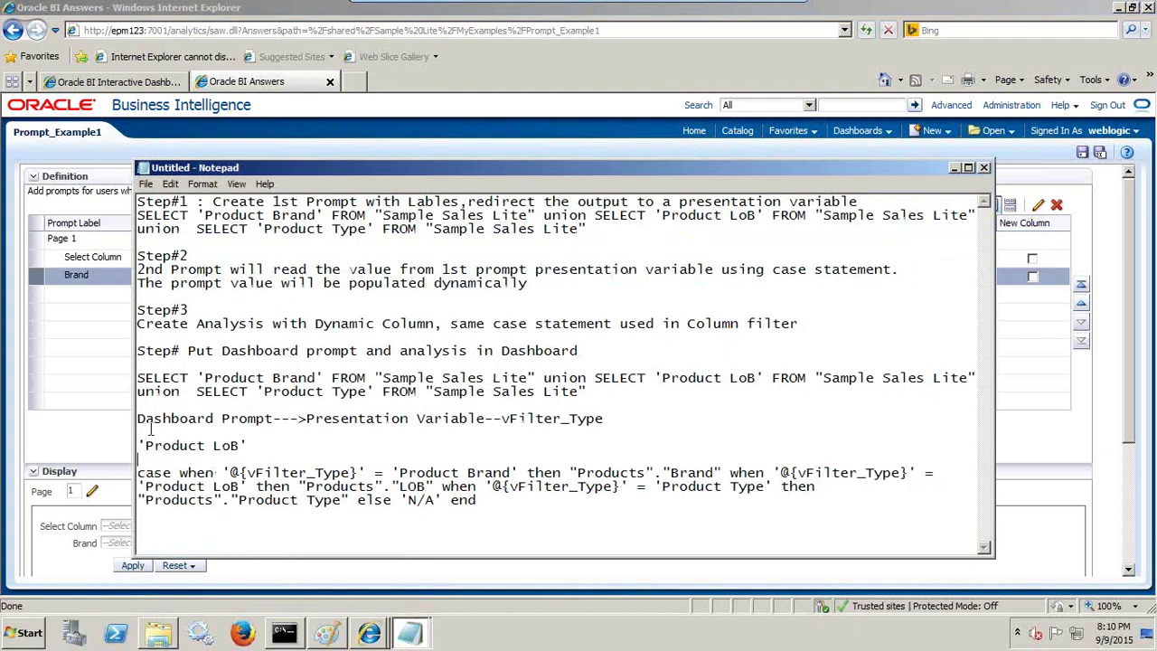
pyautogui.moveTo(304, 422); pyautogui.dragTo(609, 419)
pyautogui.click(609, 419)
pyautogui.write('--->Analysis')
# Step: Create a new analysis based on the Sample Sales Lite subject area
pyautogui.click(729, 87)
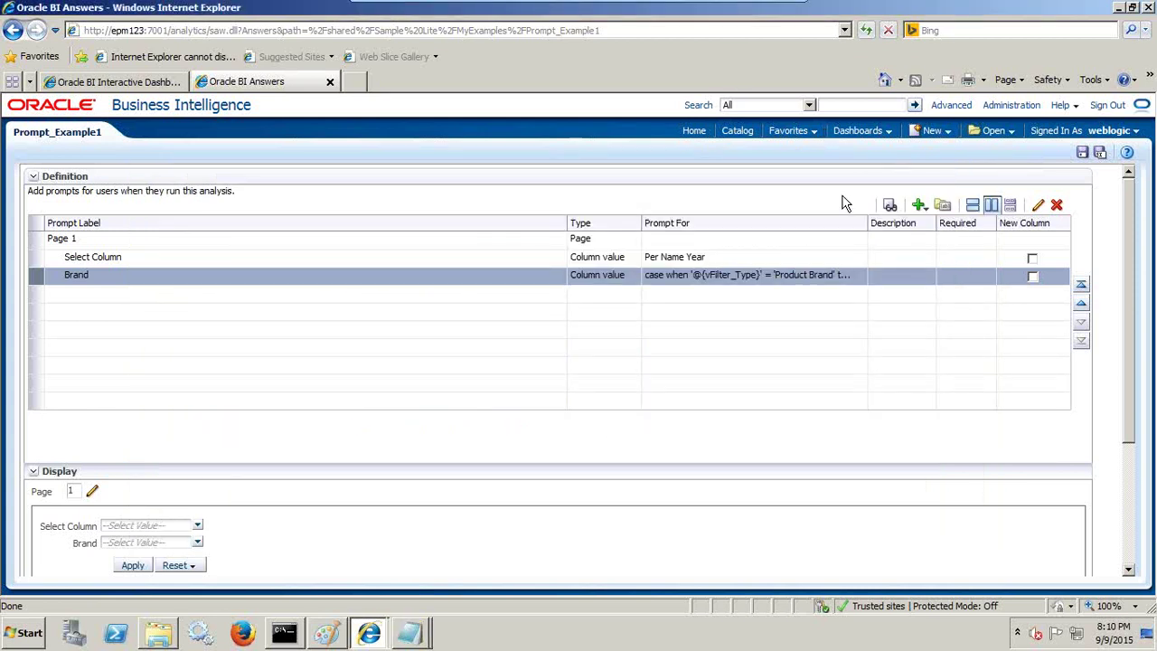
pyautogui.click(948, 134)
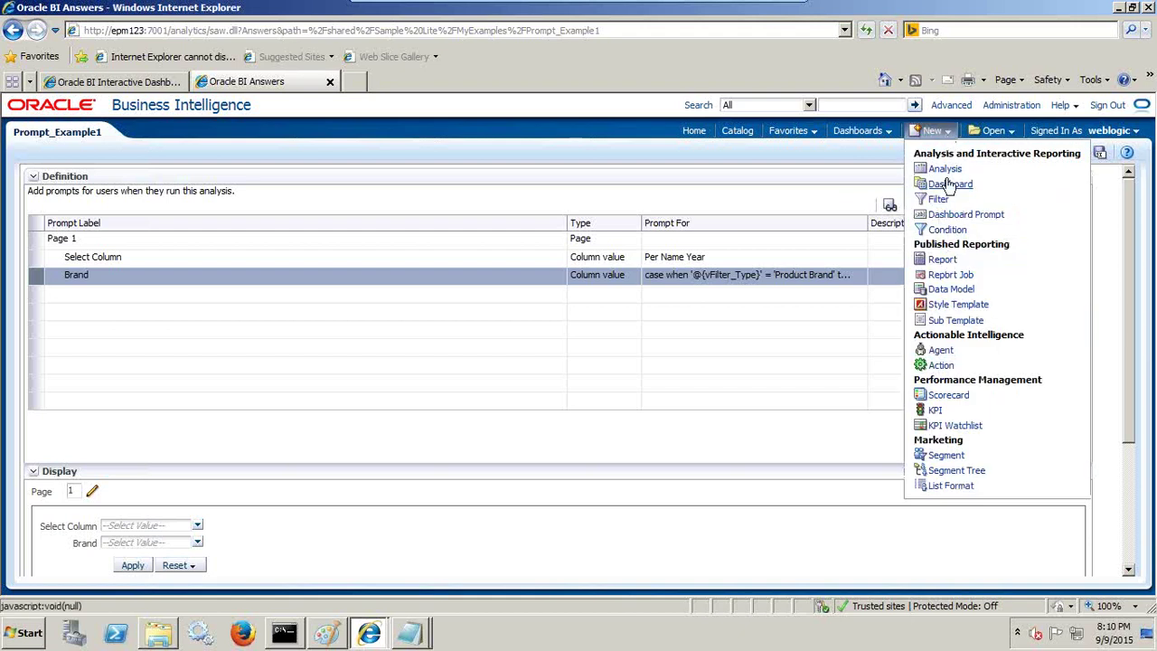
pyautogui.click(946, 171)
pyautogui.click(941, 179)
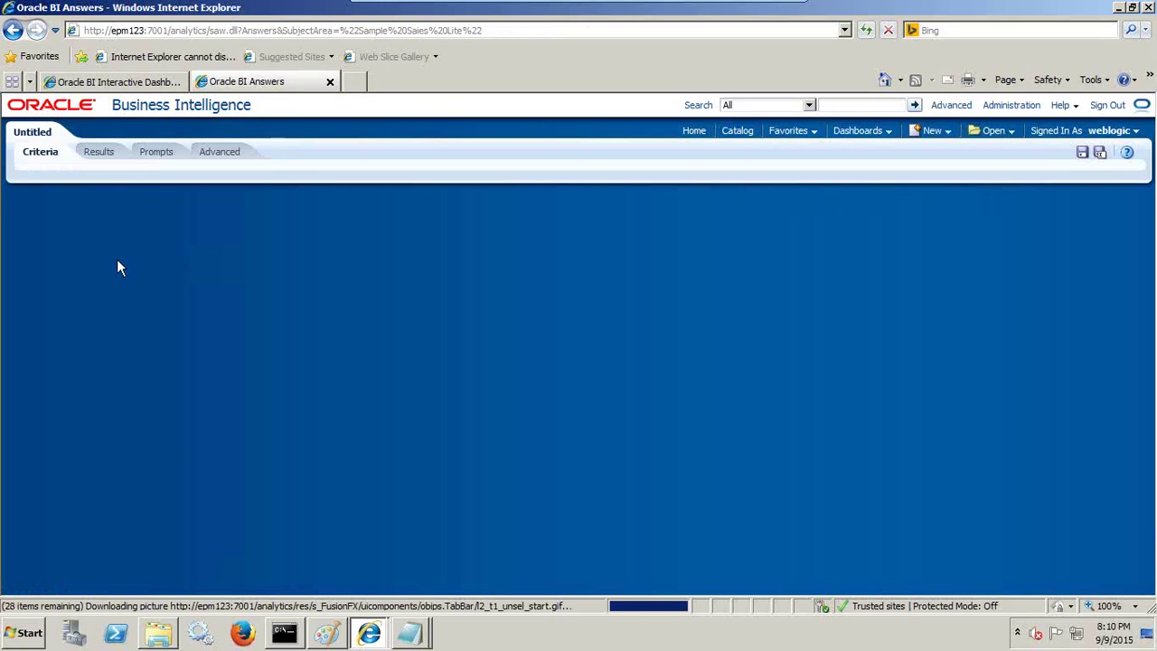
# Step: Add Products > LOB to the analysis and give it the custom heading 'Dynamic Column'
pyautogui.click(46, 220)
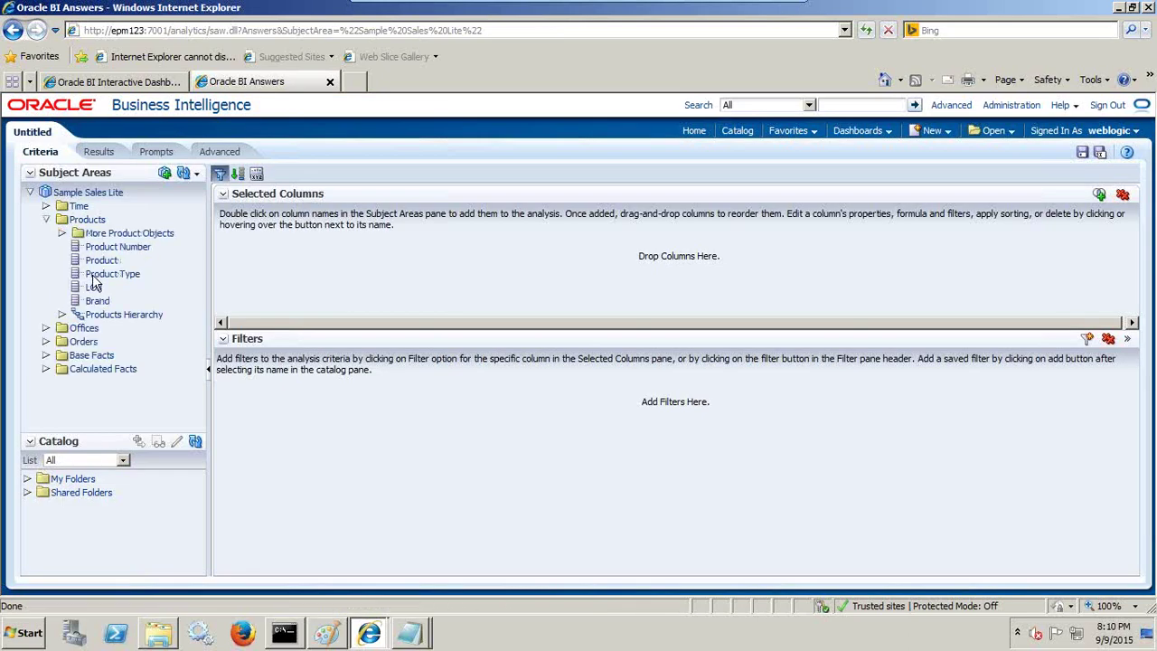
pyautogui.moveTo(91, 287); pyautogui.dragTo(276, 267)
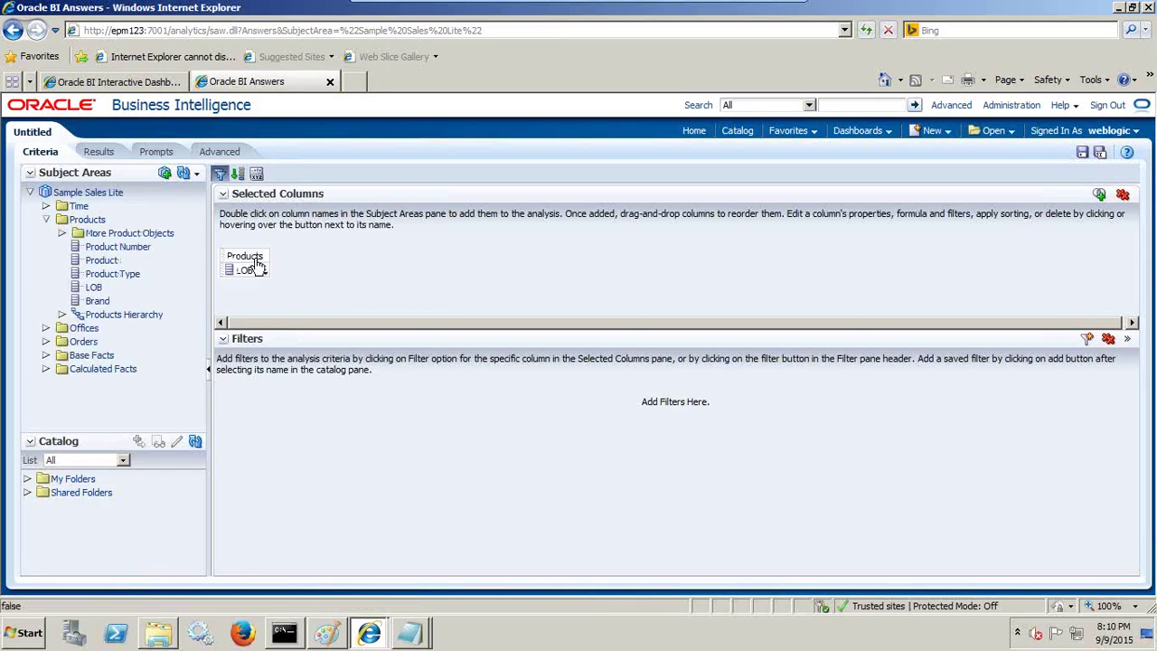
pyautogui.moveTo(263, 271)
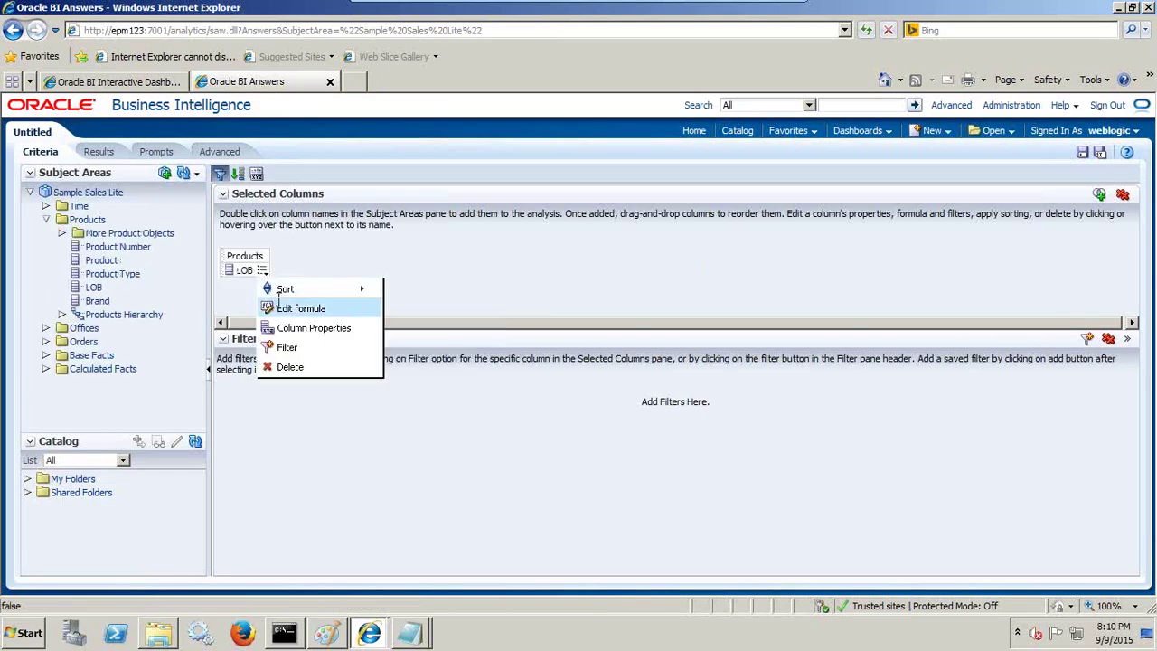
pyautogui.click(301, 308)
pyautogui.click(394, 247)
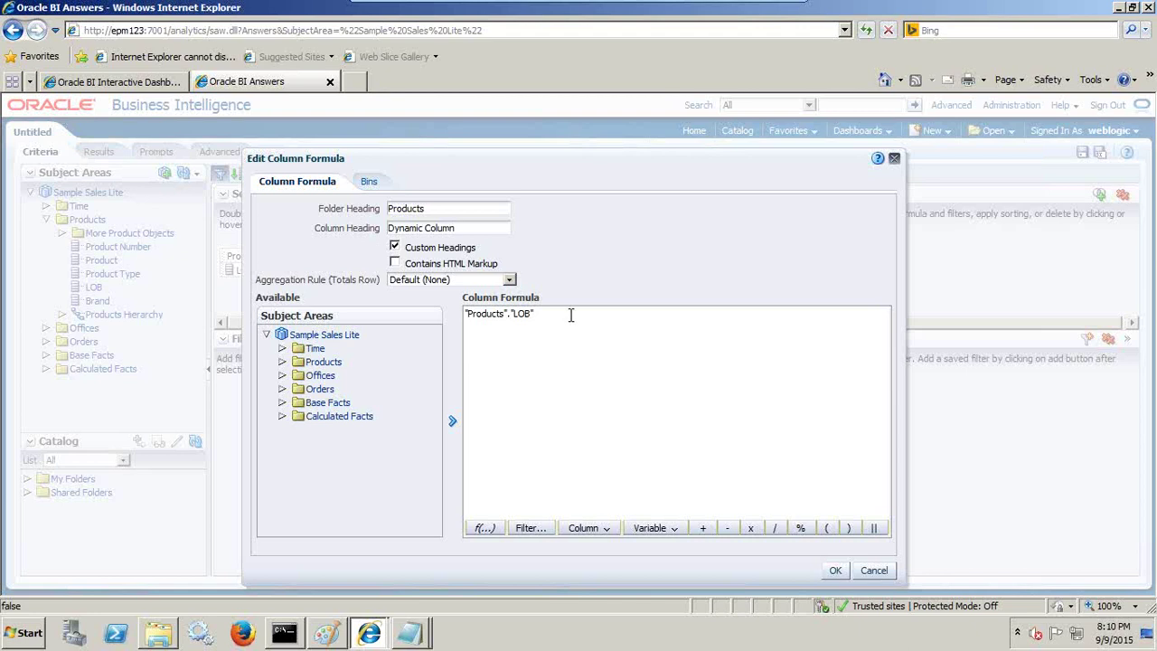
# Step: Replace the column formula with the vFilter_Type case statement copied from Notepad
pyautogui.moveTo(575, 315); pyautogui.dragTo(438, 315)
pyautogui.hotkey('ctrl', 'x')
pyautogui.click(409, 636)
pyautogui.click(423, 575)
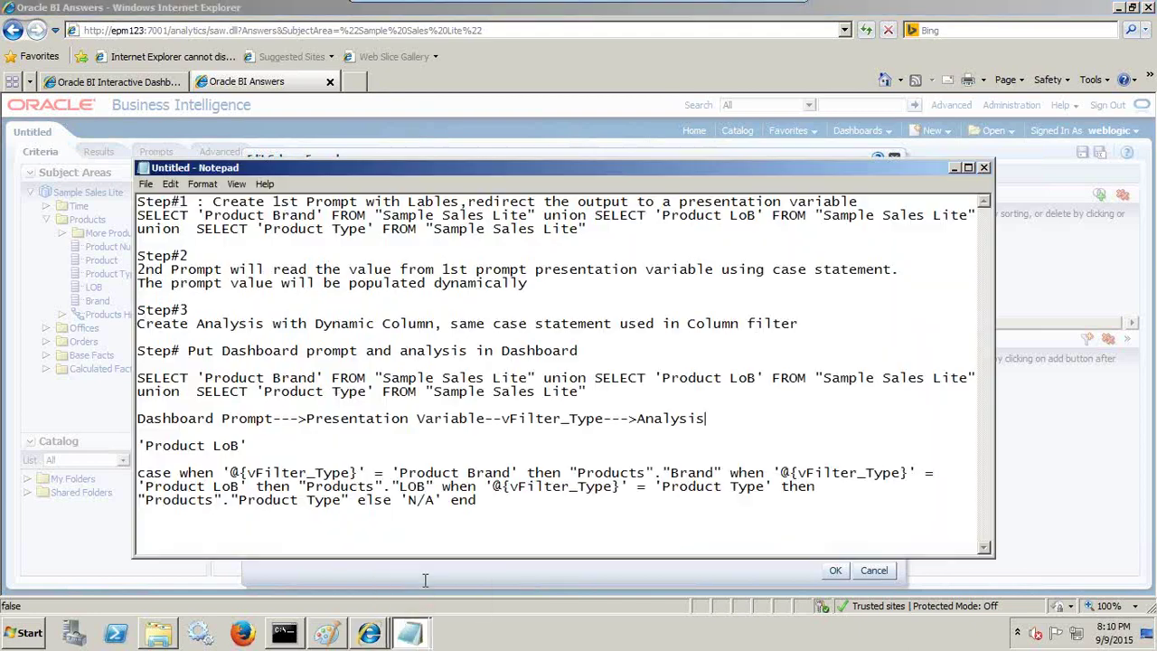
pyautogui.moveTo(477, 500); pyautogui.dragTo(141, 472)
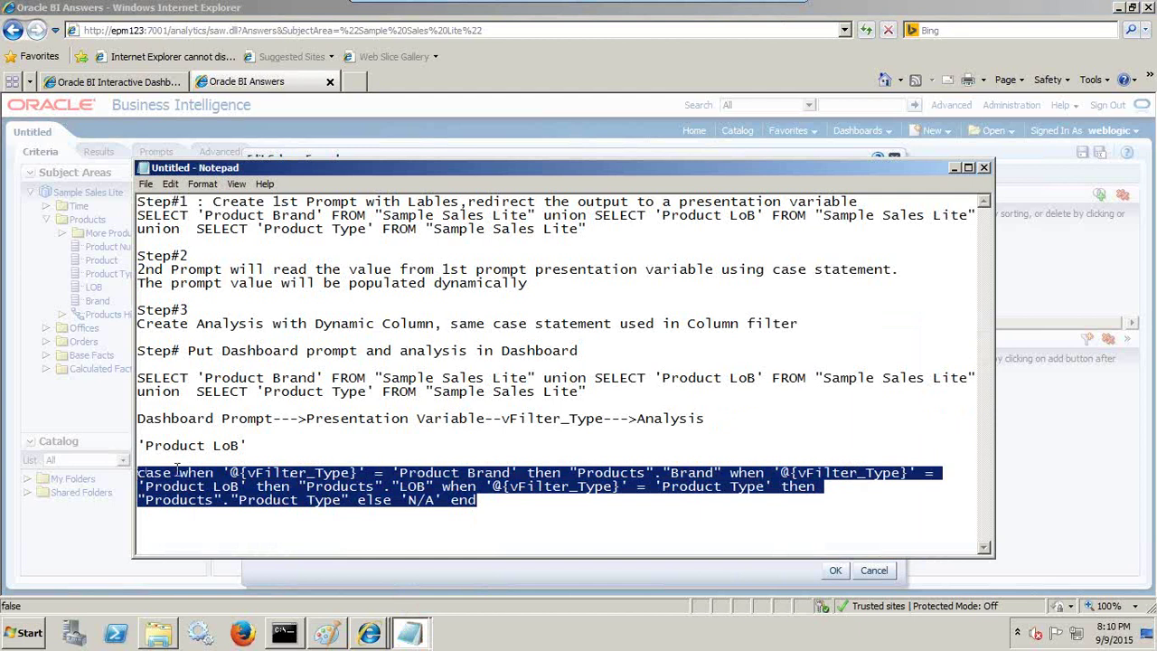
pyautogui.hotkey('alt', 'Tab')
pyautogui.hotkey('ctrl', 'v')
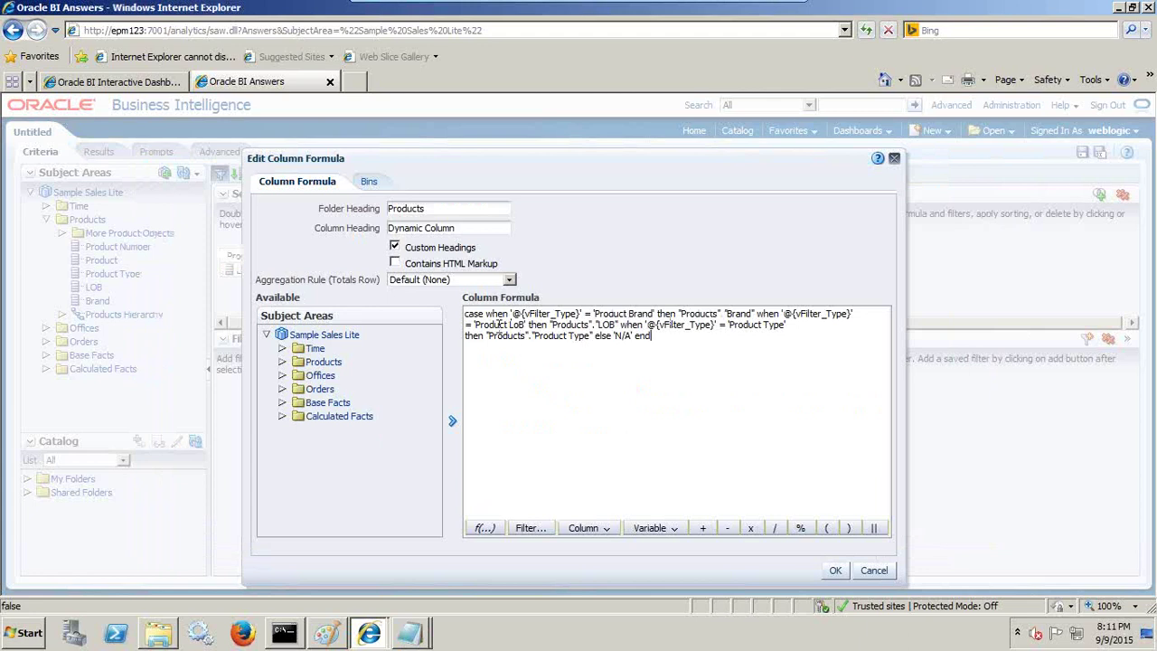
pyautogui.click(833, 573)
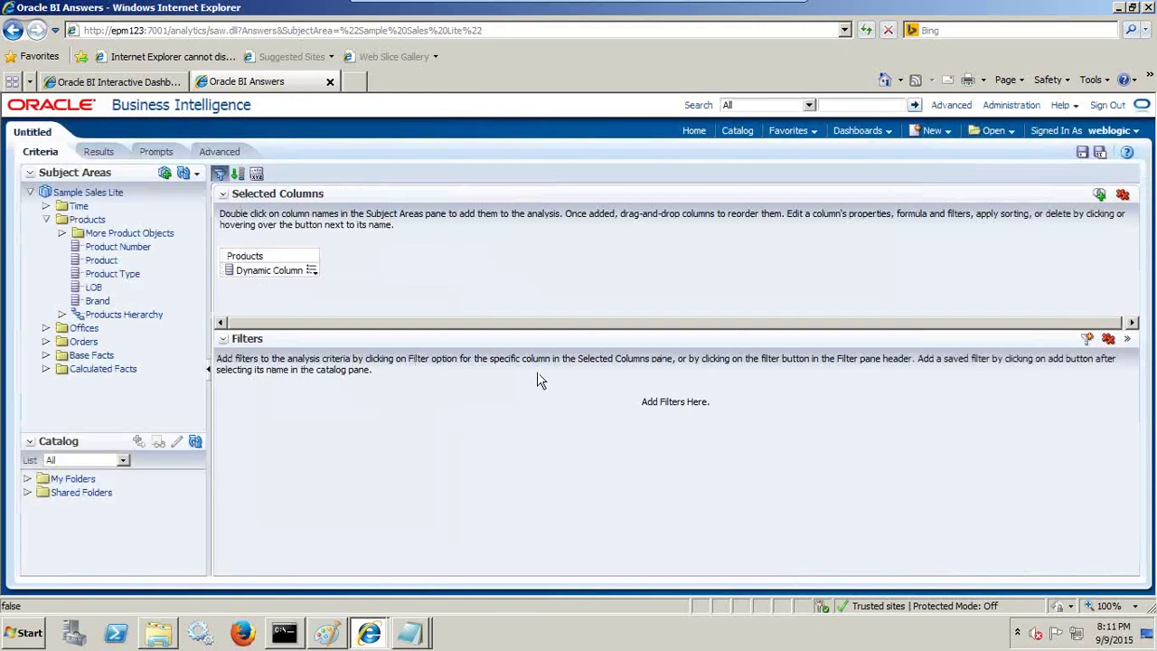
# Step: Add Revenue and filter the Dynamic Column by the vFilter_Type presentation variable
pyautogui.click(49, 357)
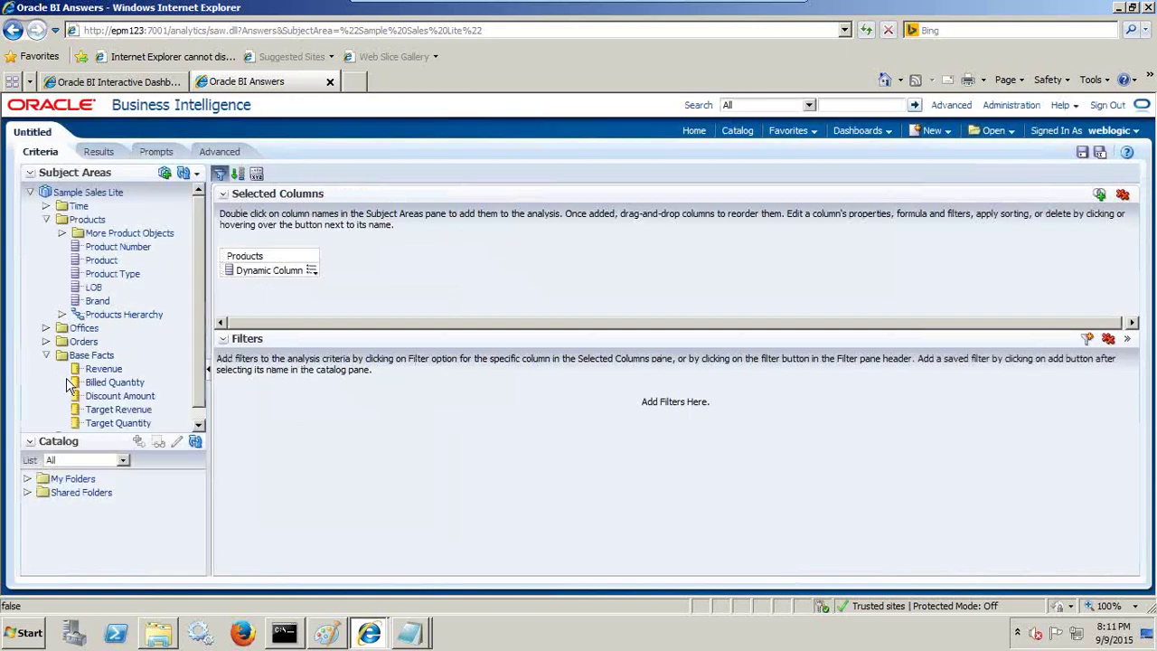
pyautogui.moveTo(97, 370); pyautogui.dragTo(357, 275)
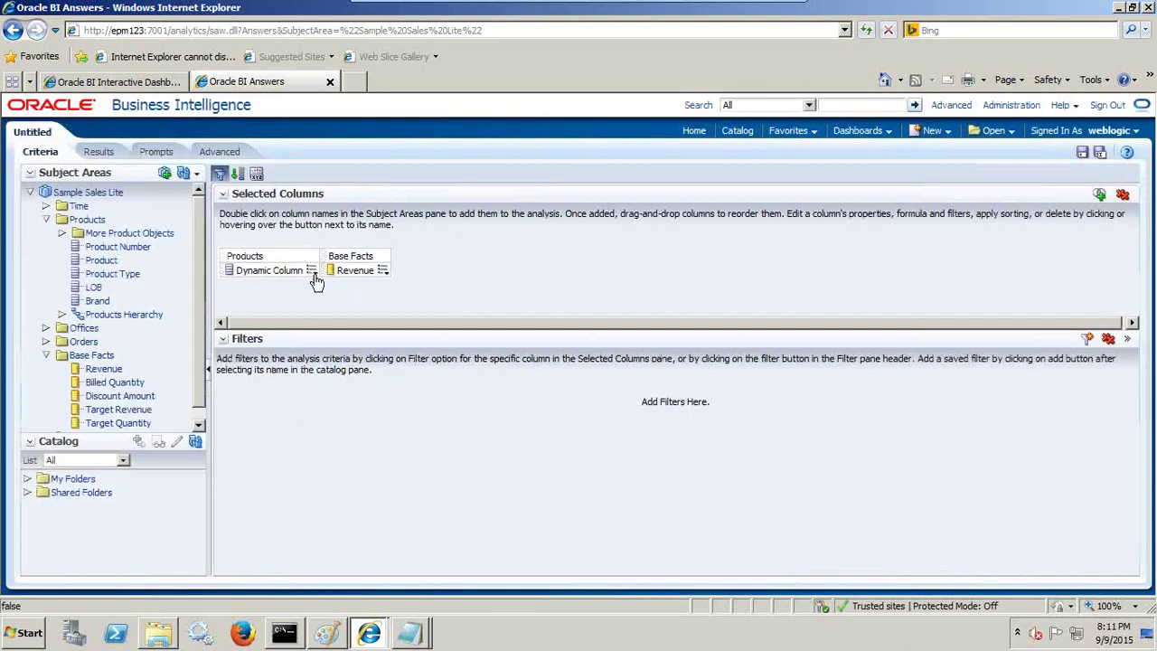
pyautogui.moveTo(312, 274)
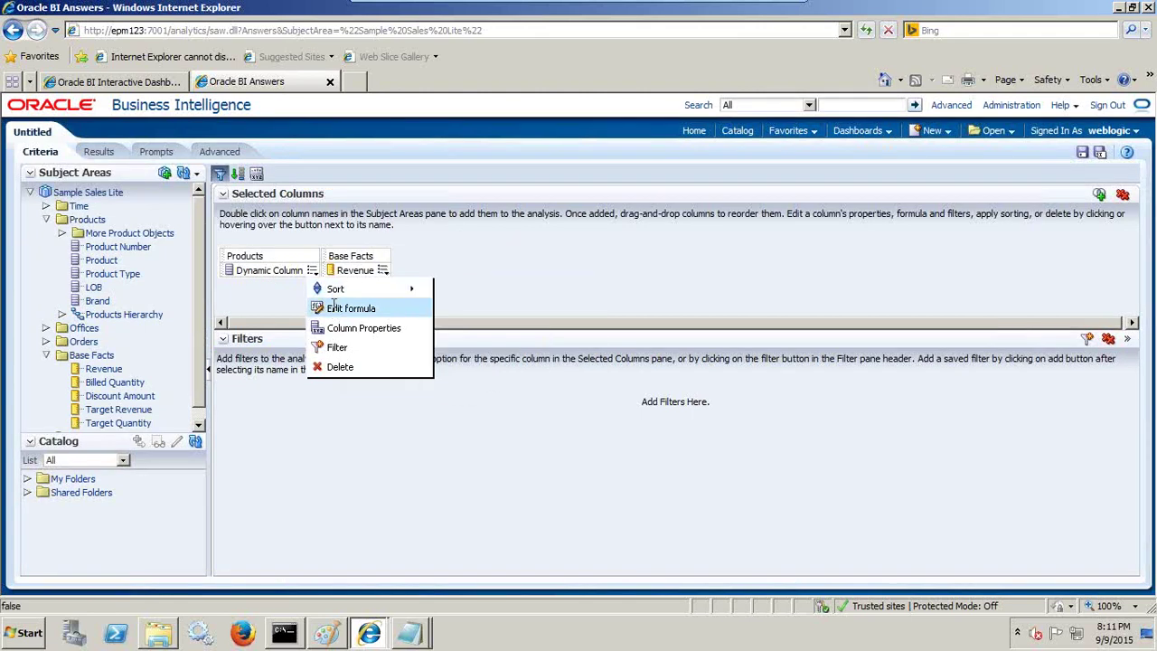
pyautogui.click(337, 347)
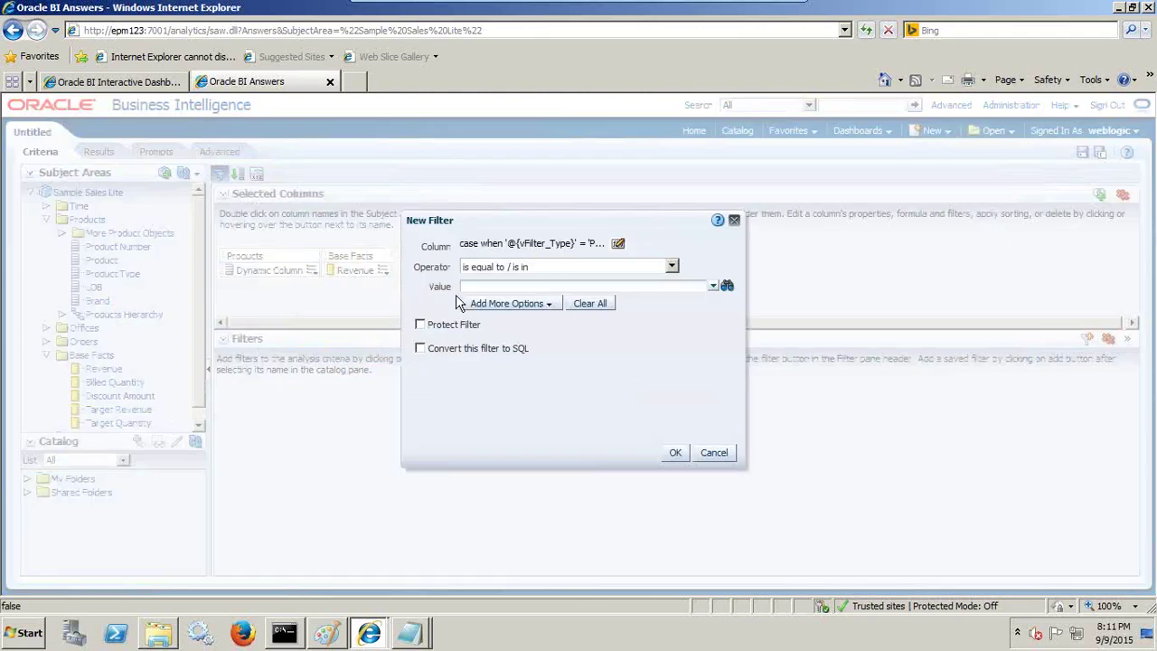
pyautogui.click(509, 303)
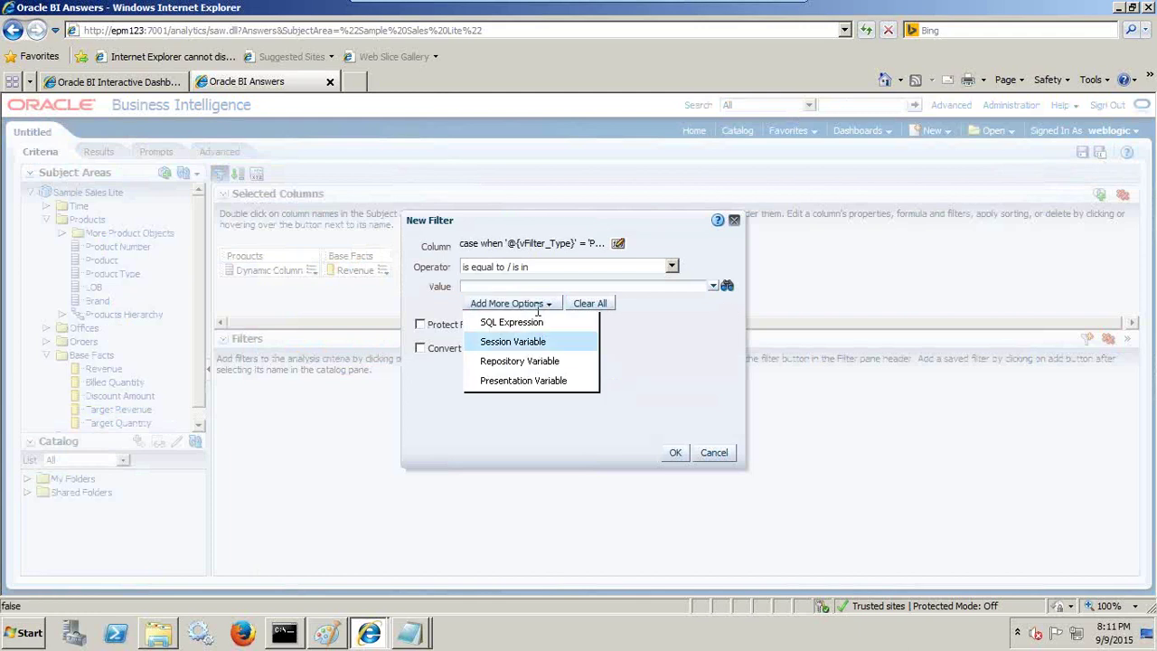
pyautogui.click(532, 381)
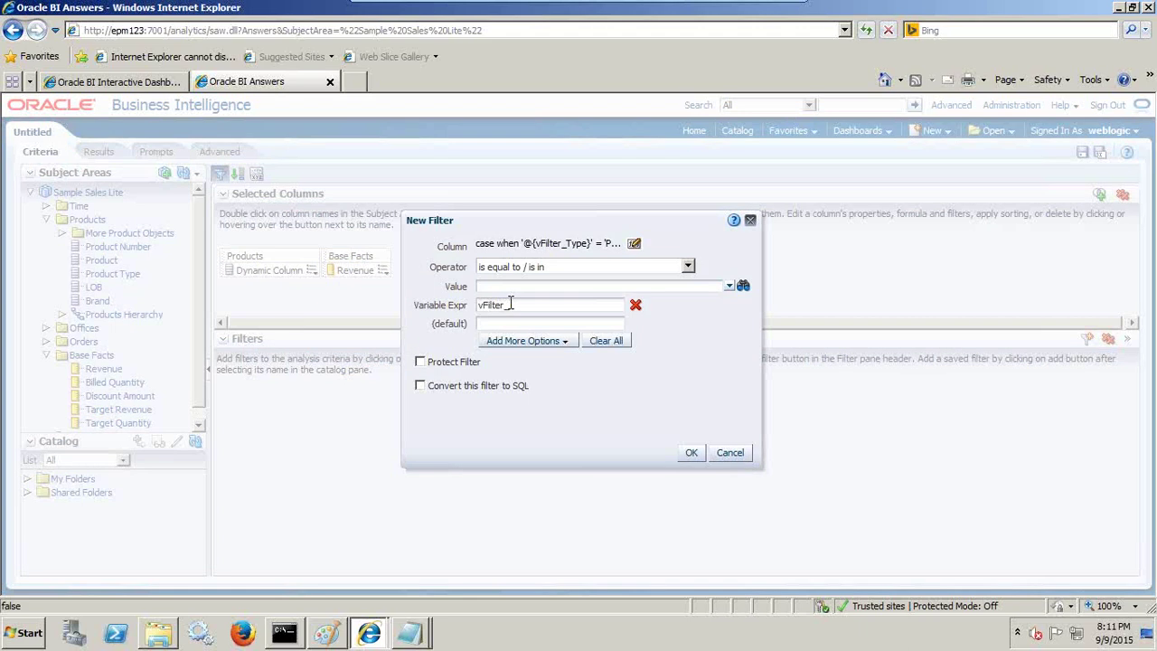
pyautogui.click(692, 452)
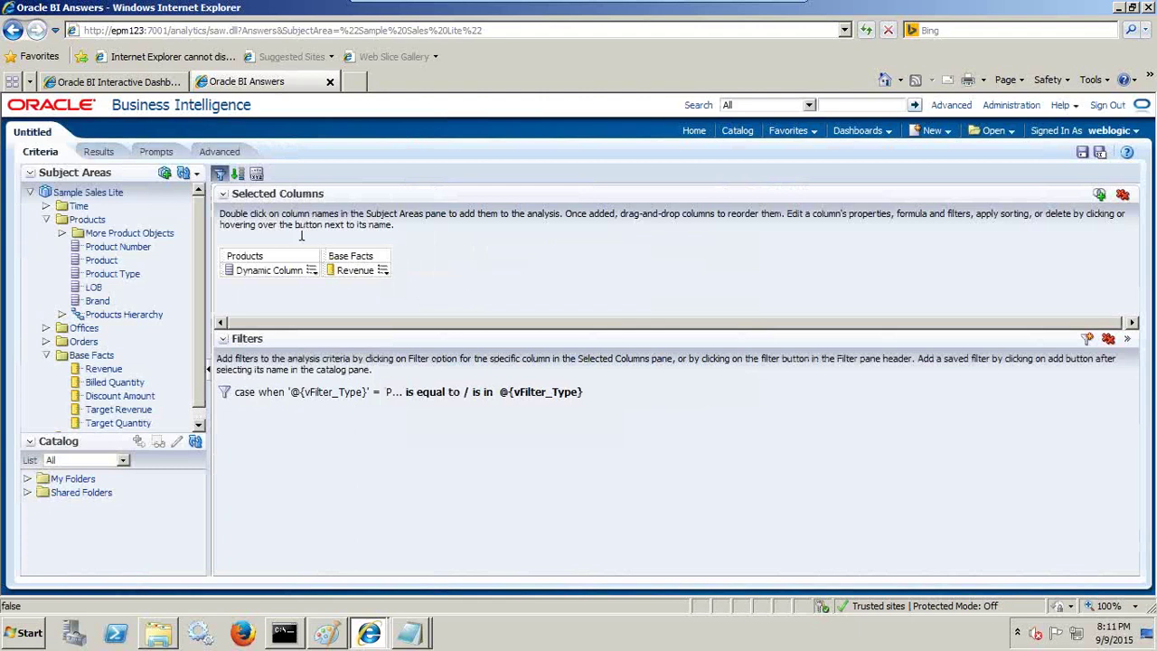
# Step: Save the analysis in MyExamples as Dynamic_Analysis2
pyautogui.click(859, 130)
pyautogui.click(872, 177)
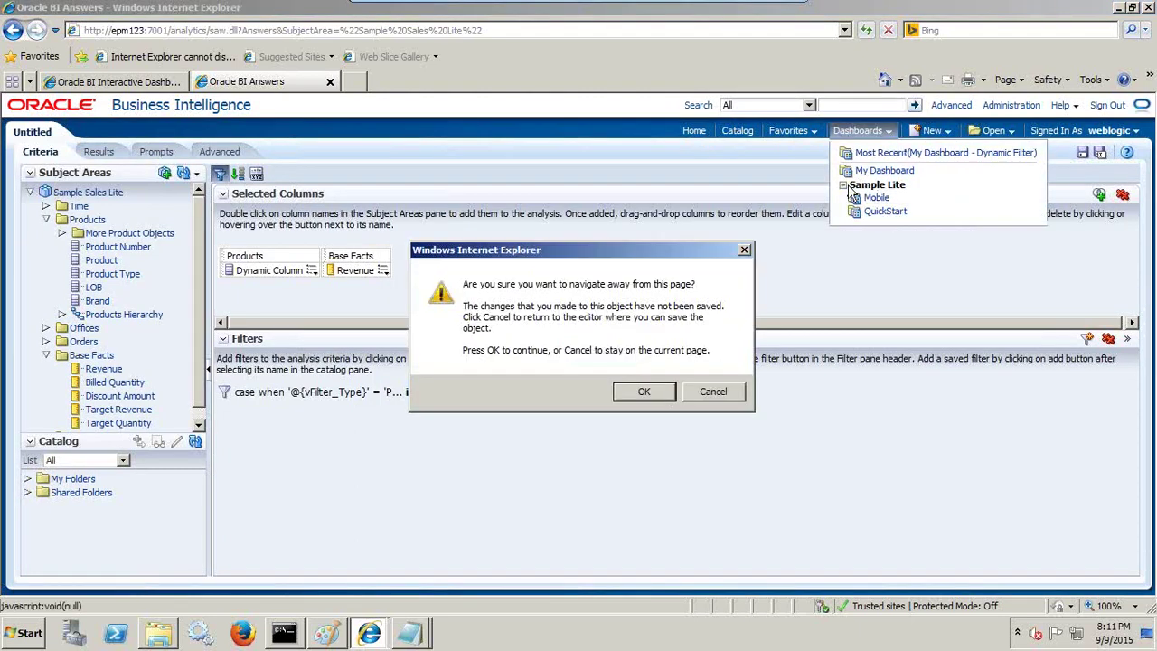
pyautogui.click(704, 391)
pyautogui.click(1082, 152)
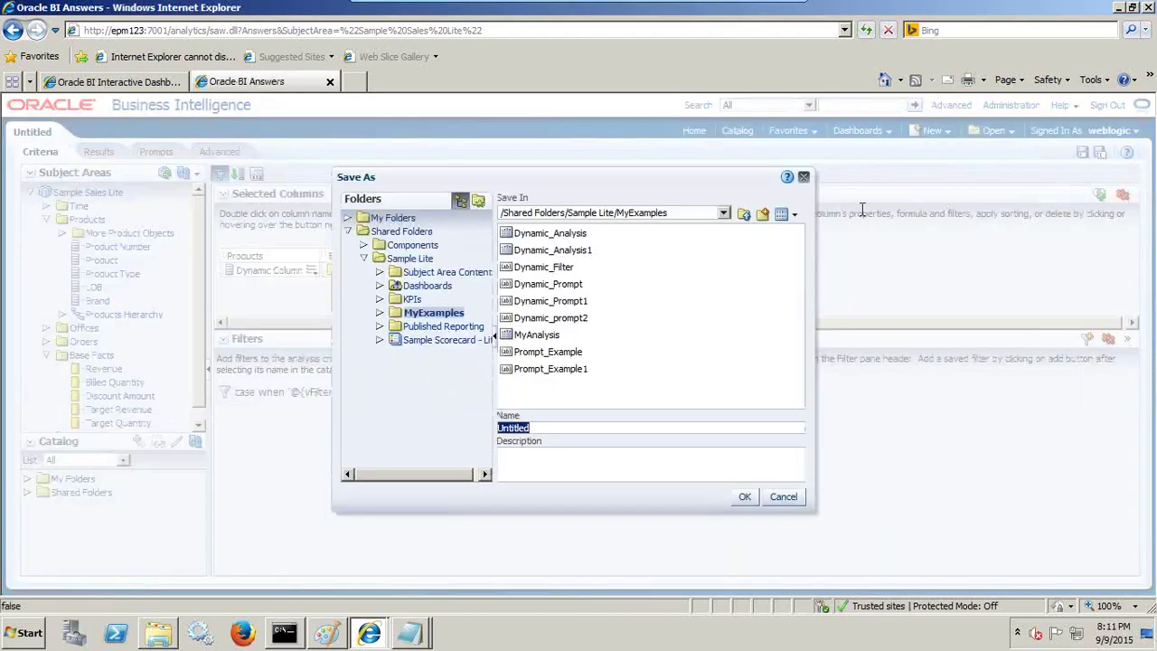
pyautogui.click(562, 251)
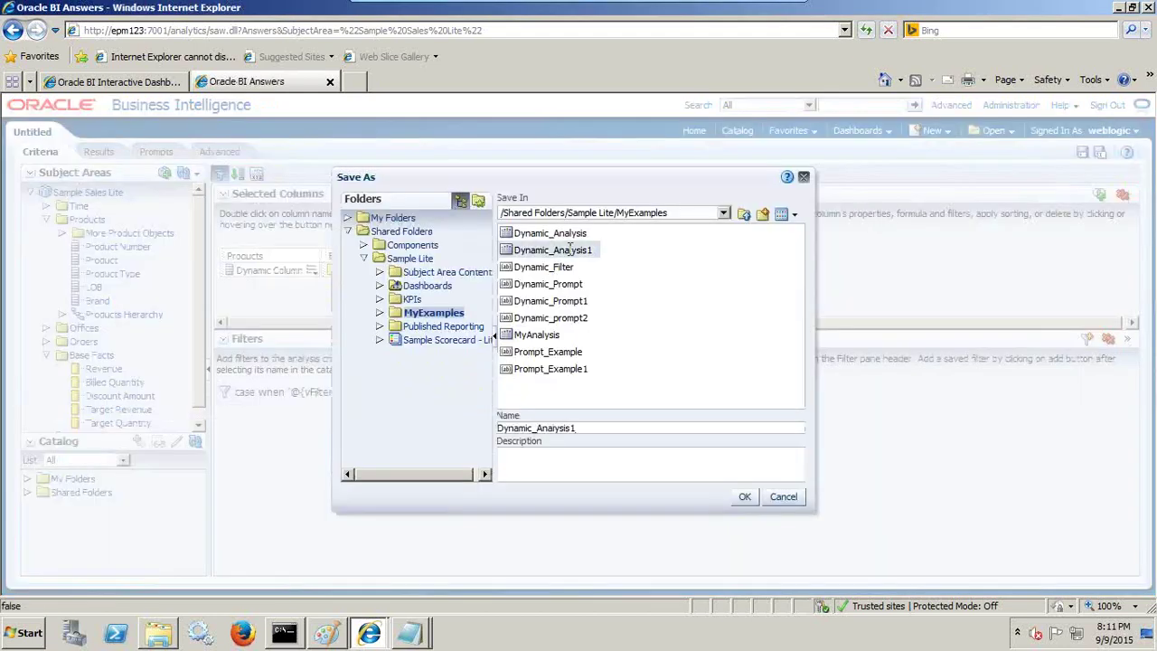
pyautogui.write('2')
pyautogui.press('Return')
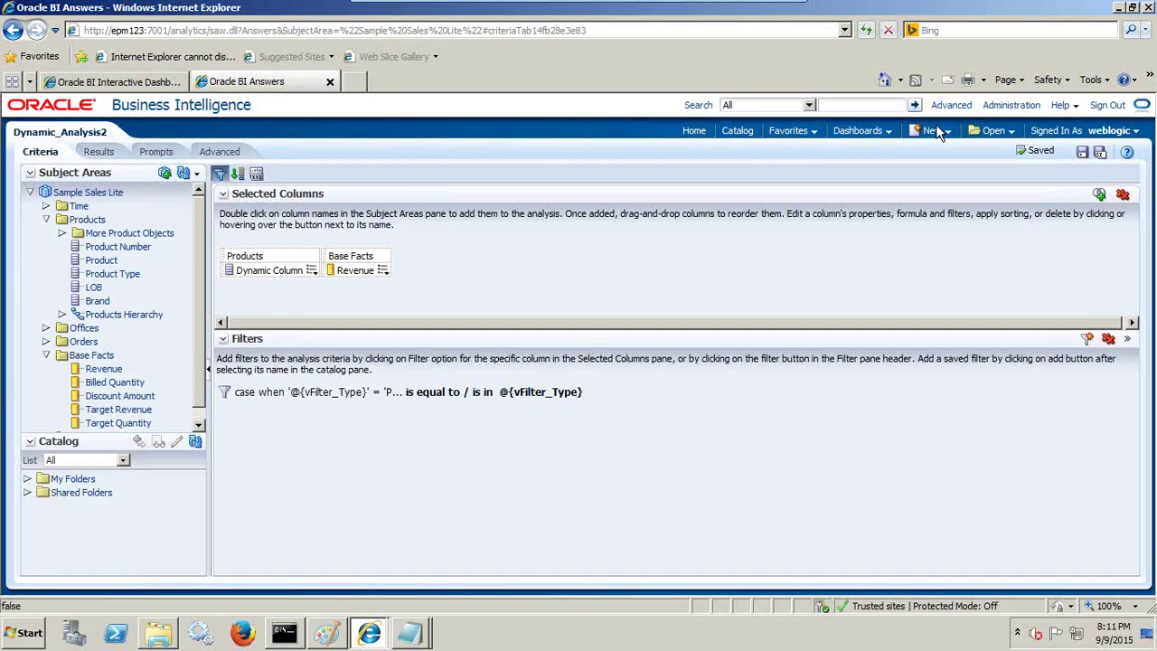
# Step: Open My Dashboard's Dynamic Filter page in edit mode
pyautogui.click(863, 134)
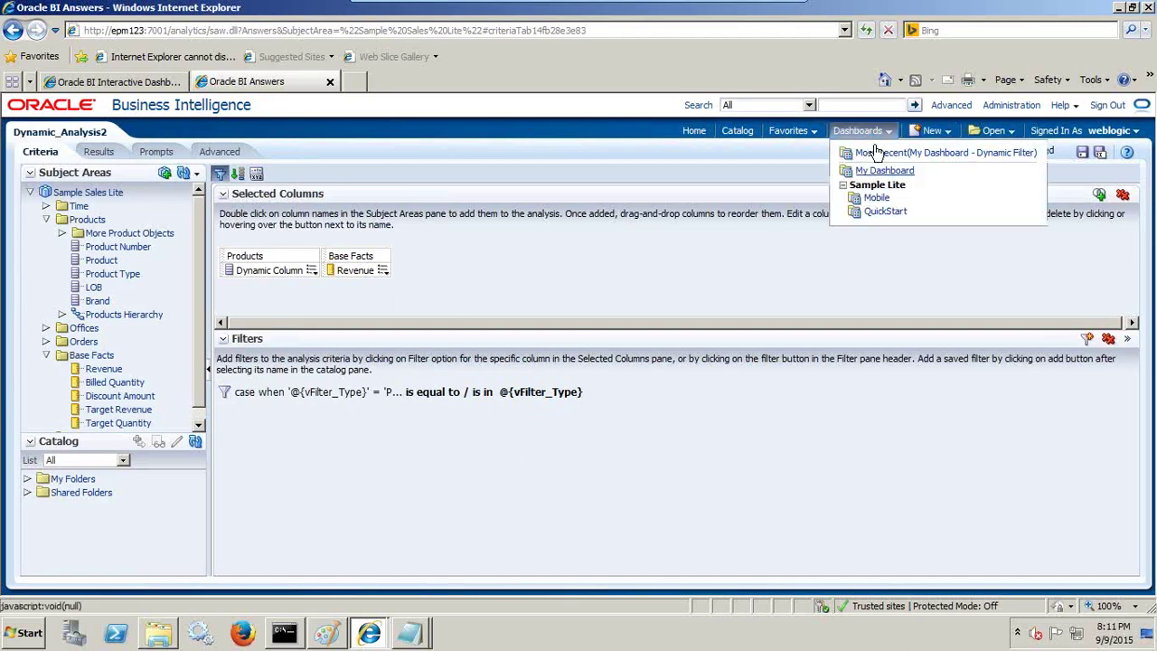
pyautogui.click(874, 171)
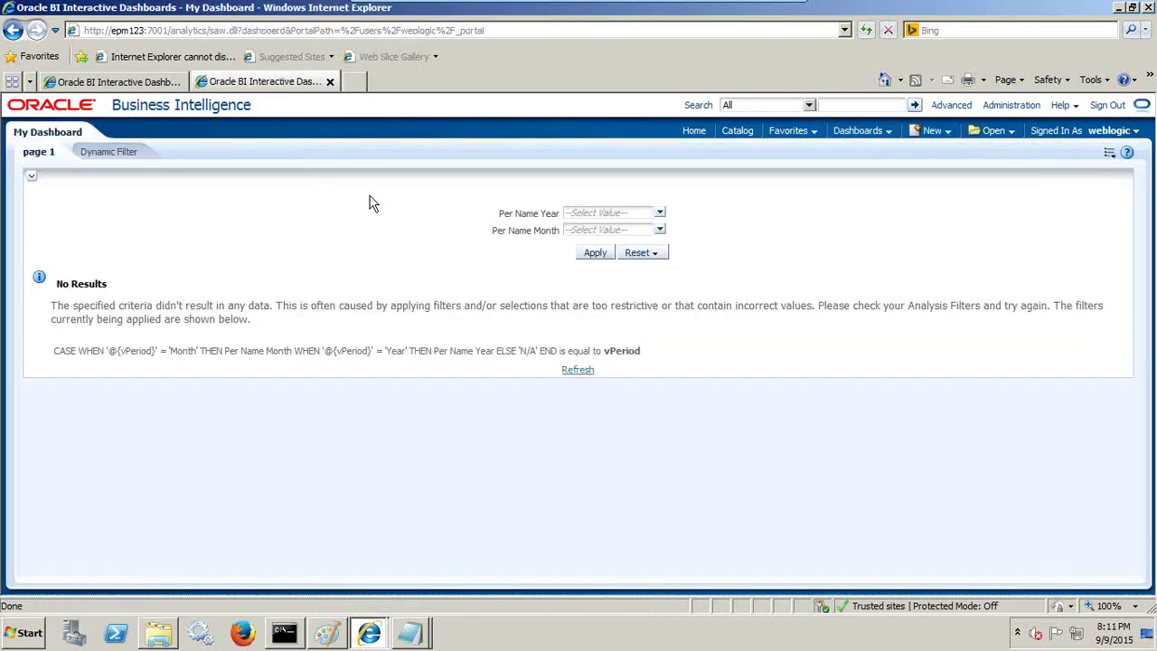
pyautogui.click(93, 152)
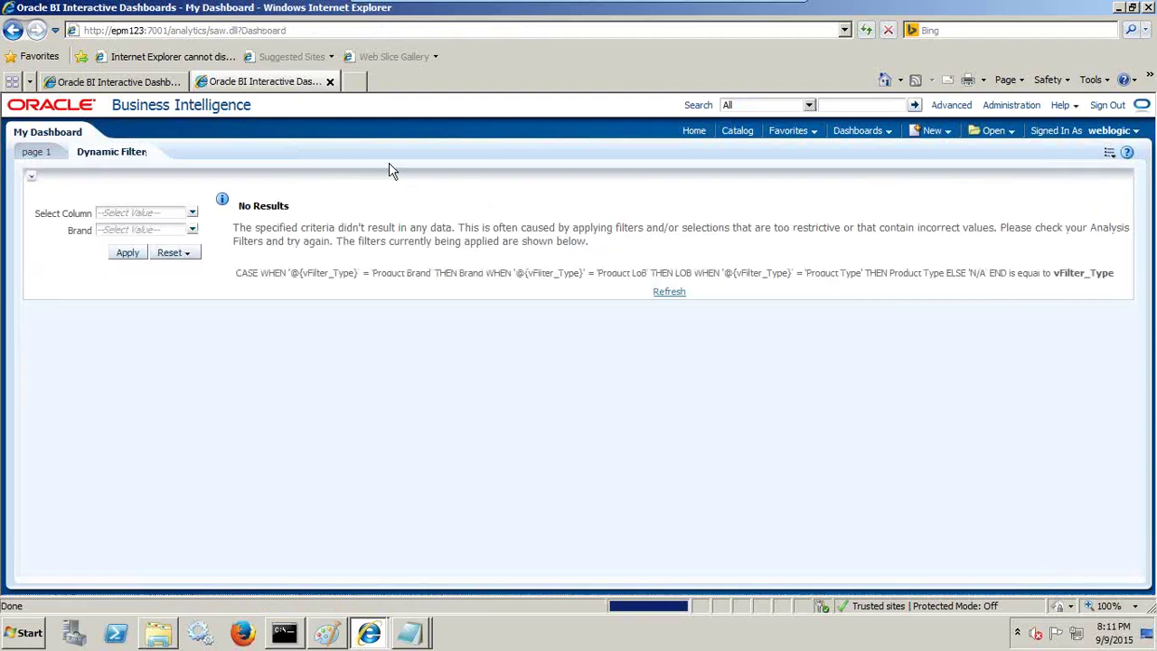
pyautogui.click(1110, 153)
pyautogui.click(1000, 172)
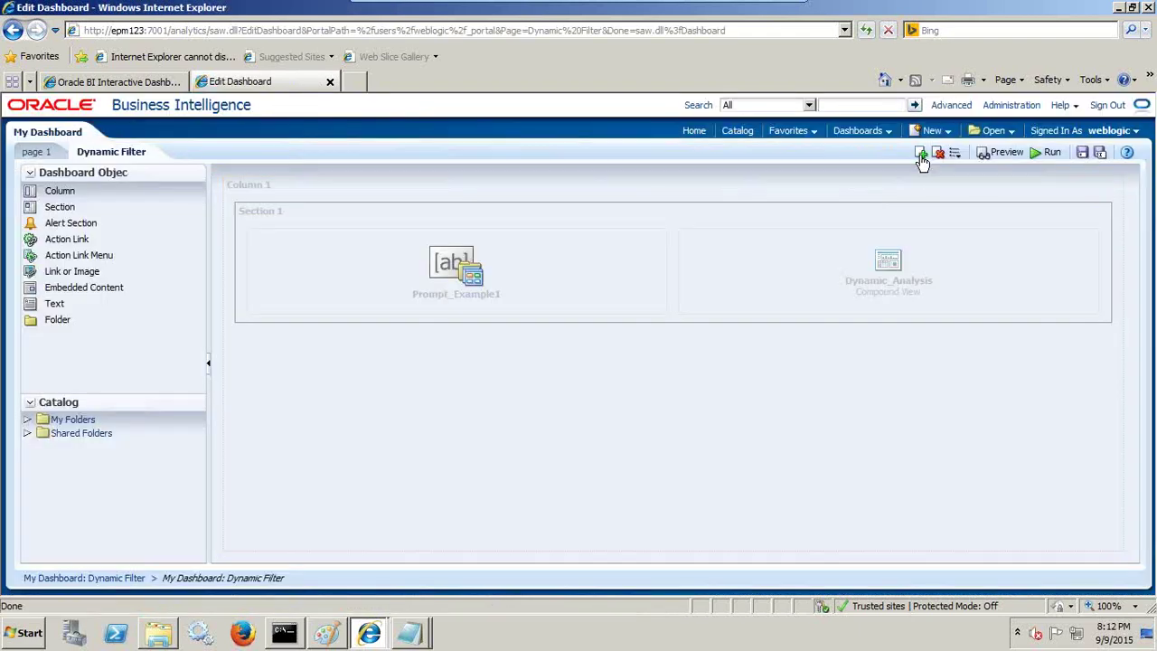
# Step: Add a dashboard page named 'Test Dynamic Filter' with one layout column
pyautogui.click(922, 154)
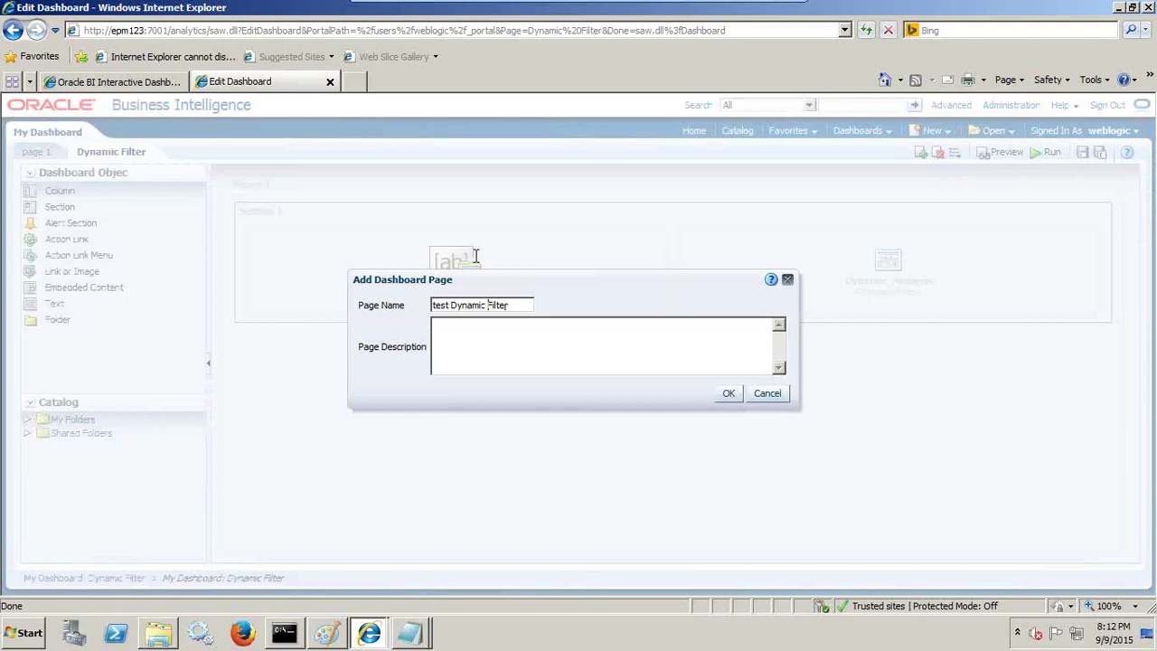
pyautogui.press('Delete')
pyautogui.write('T')
pyautogui.click(729, 392)
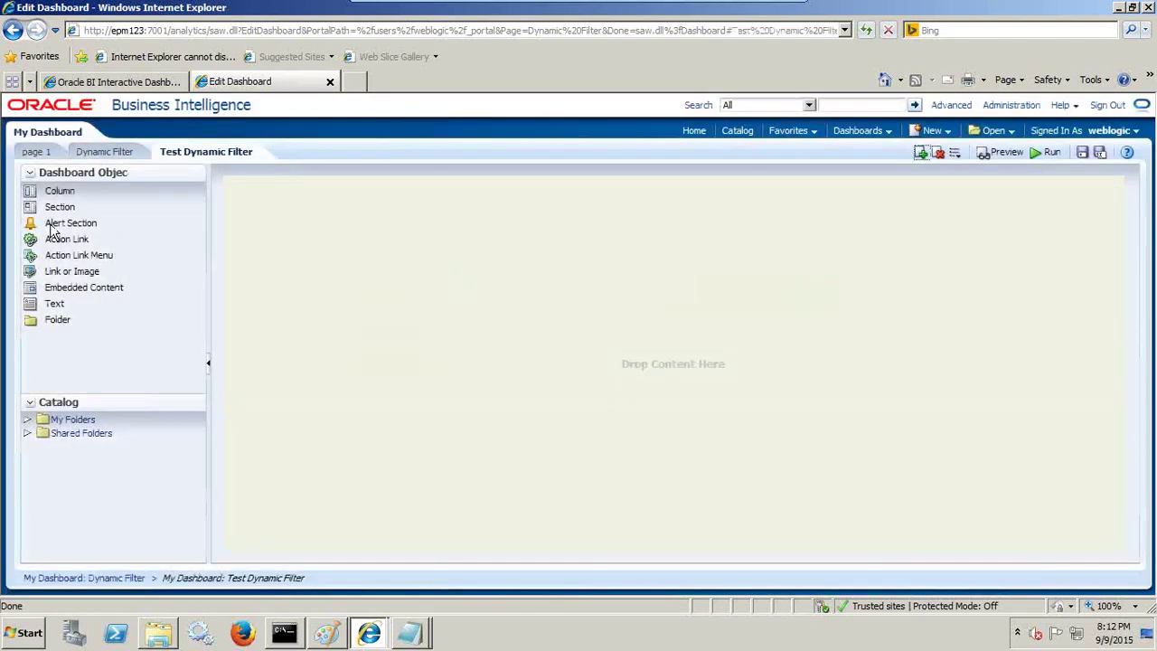
pyautogui.moveTo(58, 194); pyautogui.dragTo(79, 208)
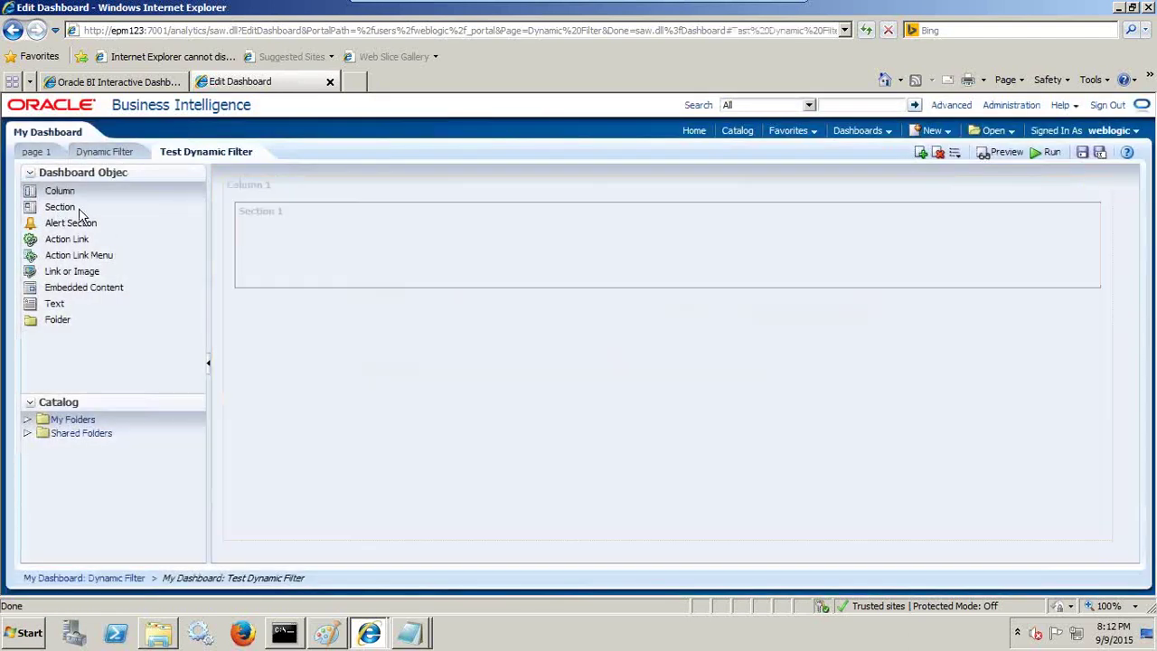
# Step: Place Prompt_Example1 and Dynamic_Analysis1 side by side from MyExamples, then save and run the dashboard
pyautogui.click(28, 434)
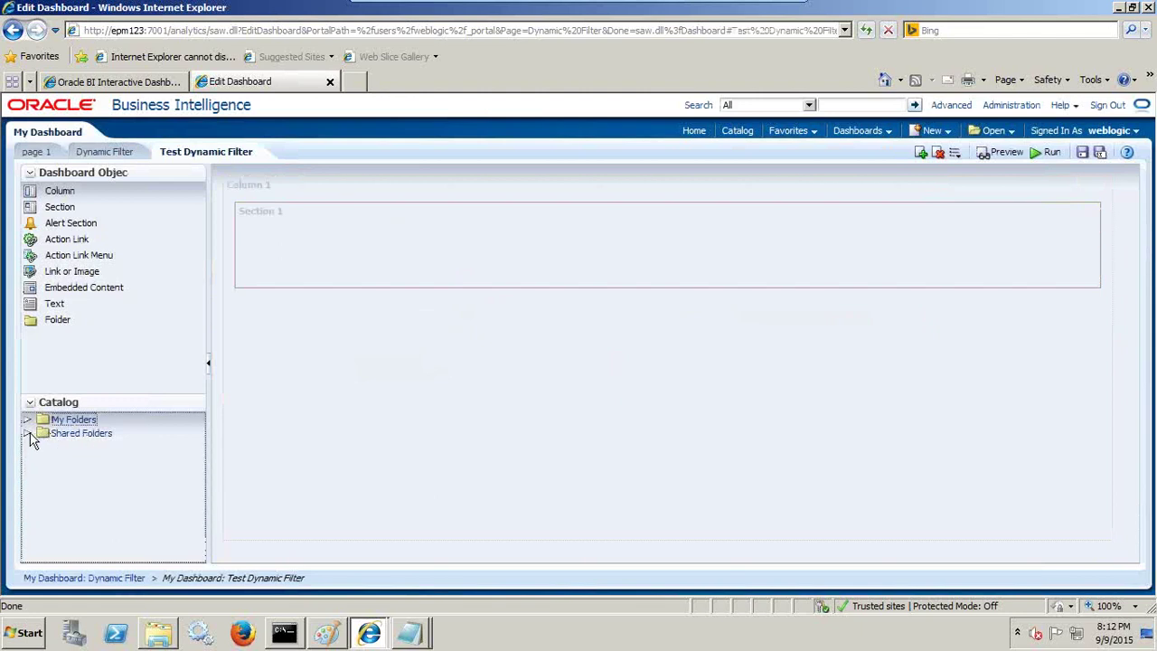
pyautogui.click(28, 434)
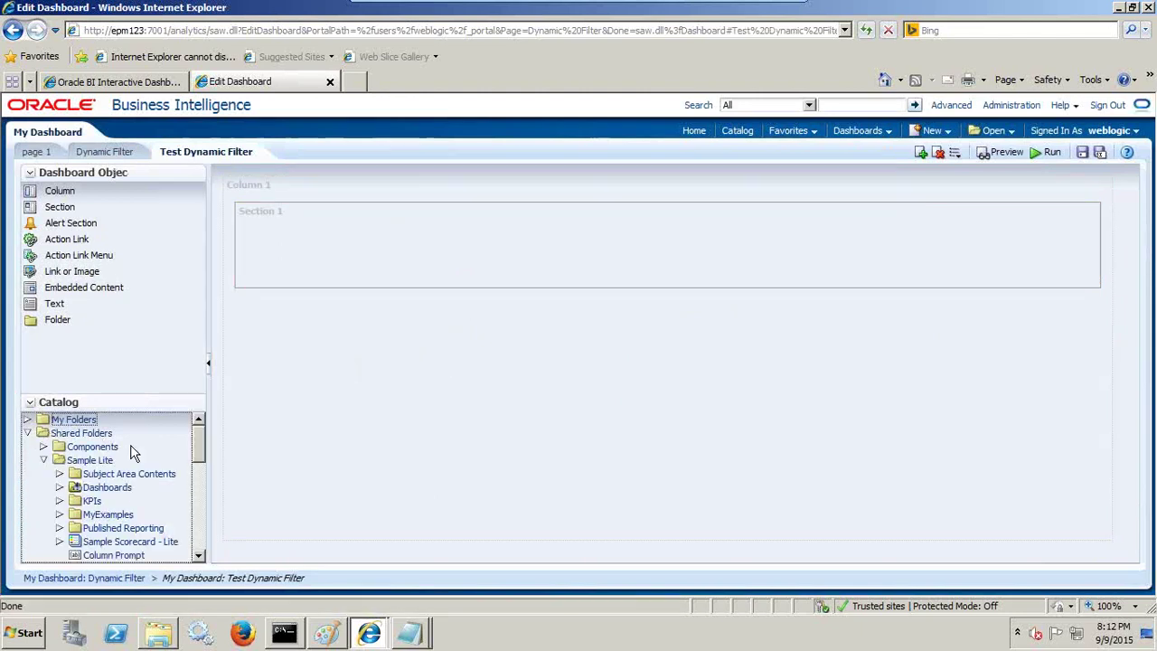
pyautogui.scroll(-1, 168, 467)
pyautogui.scroll(1, 165, 471)
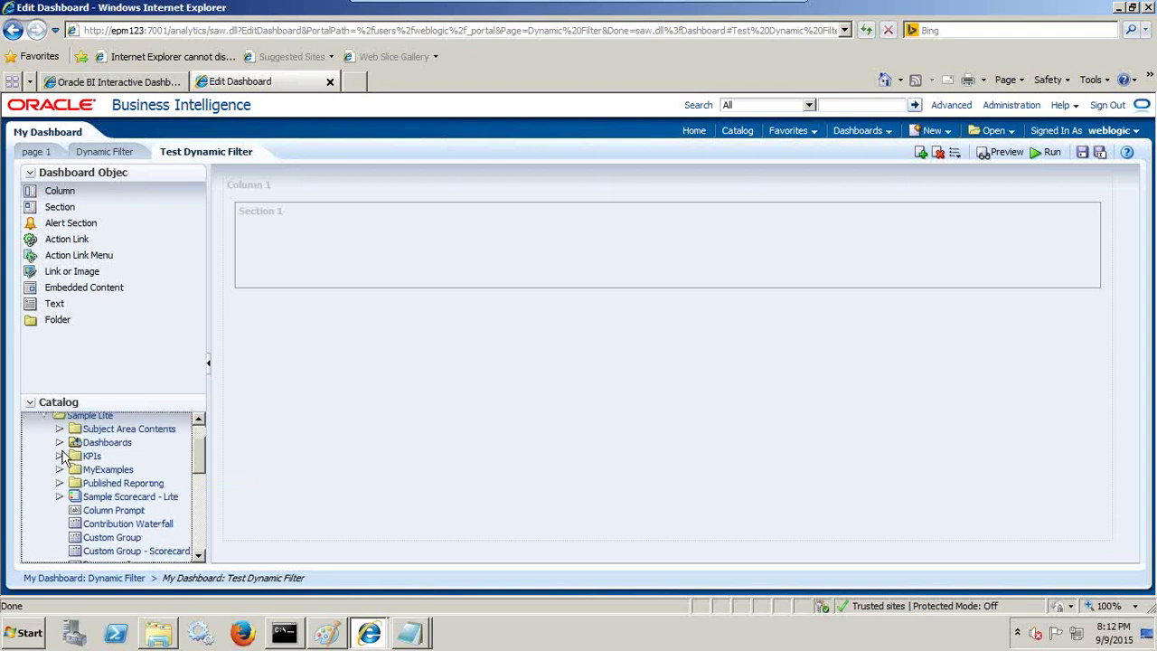
pyautogui.click(60, 470)
pyautogui.scroll(-1, 156, 478)
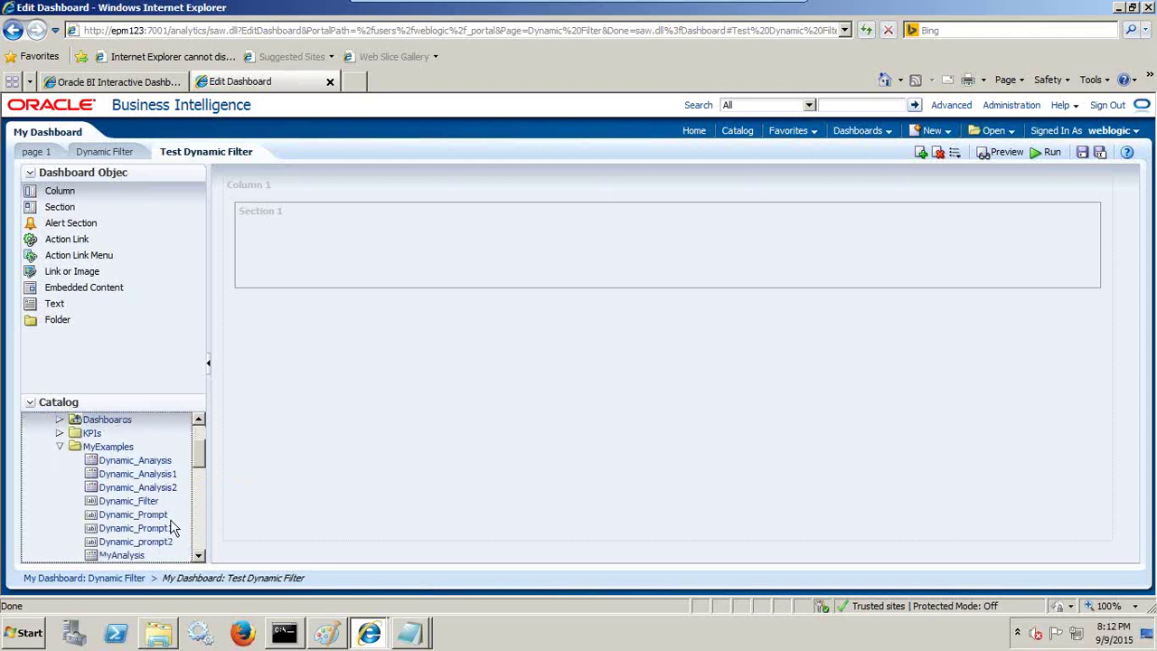
pyautogui.scroll(-1, 156, 538)
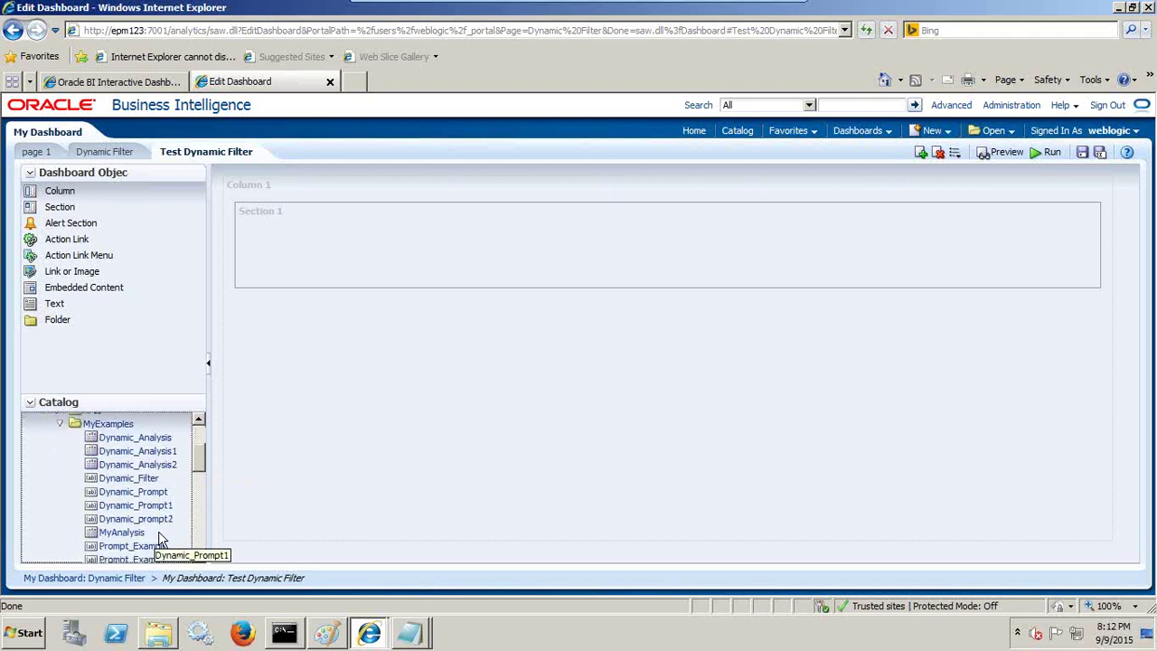
pyautogui.scroll(-1, 159, 539)
pyautogui.moveTo(152, 538); pyautogui.dragTo(495, 239)
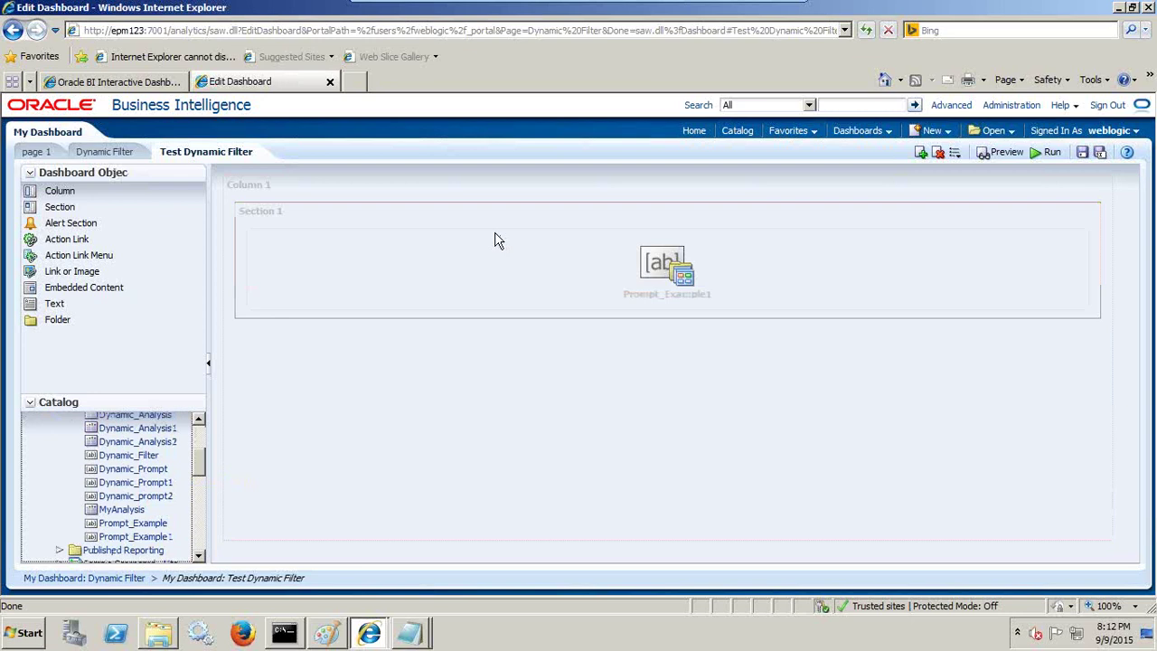
pyautogui.moveTo(165, 431); pyautogui.dragTo(1070, 266)
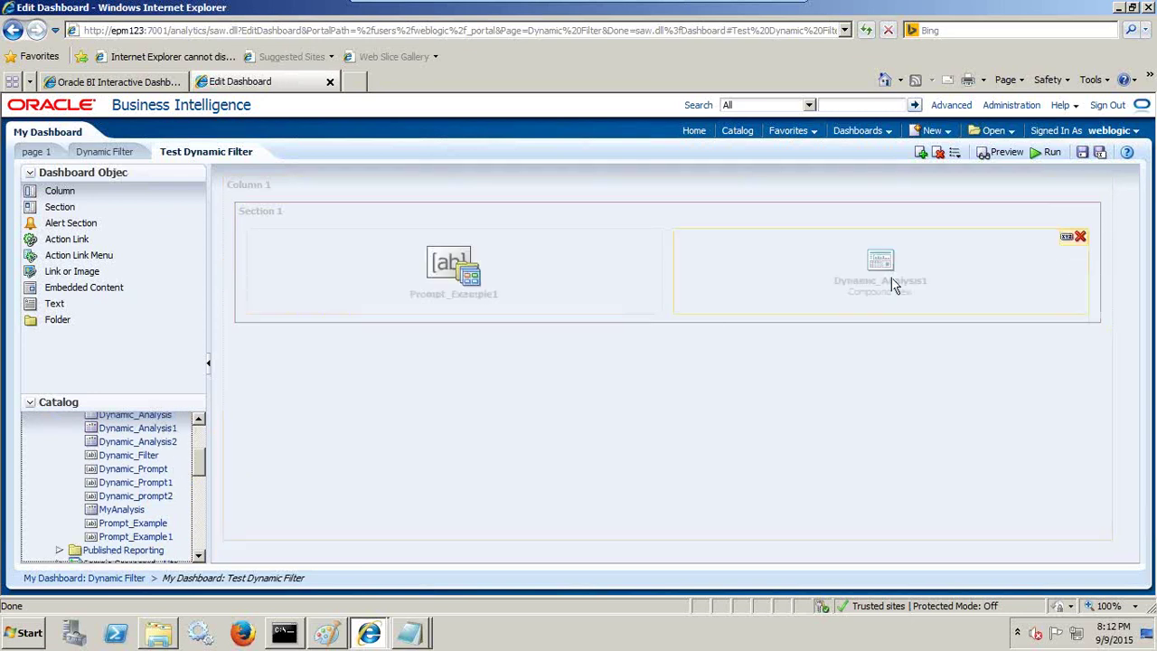
pyautogui.click(1093, 154)
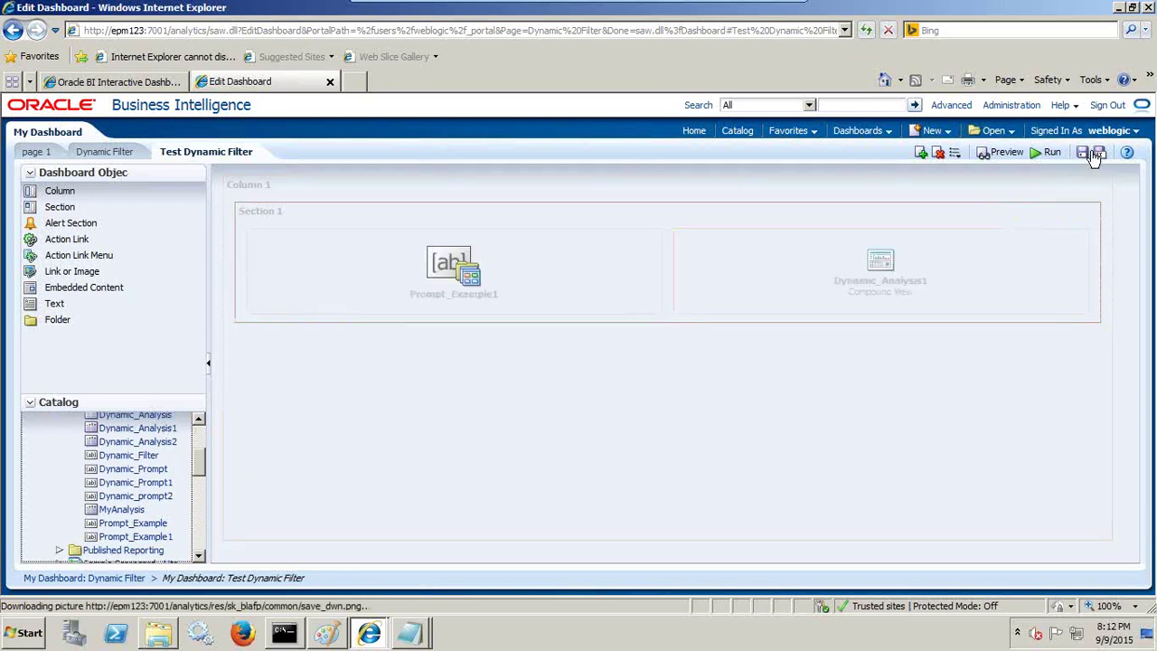
pyautogui.click(1047, 152)
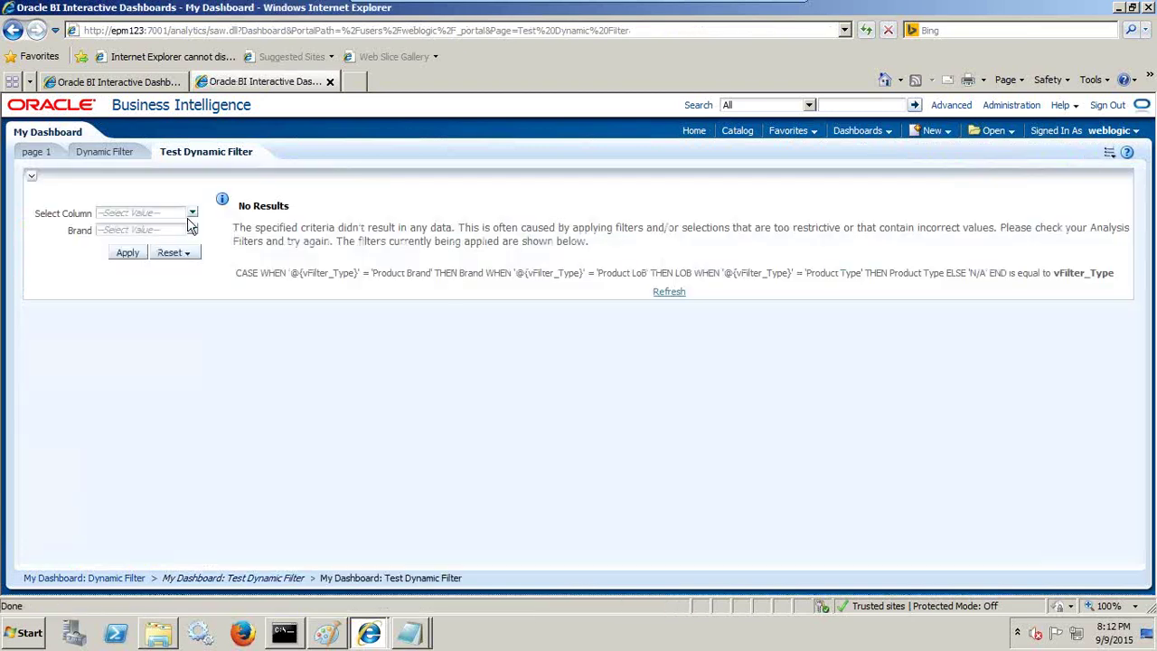
# Step: Set Select Column to Product Brand and show revenue for BizTech and FunPod
pyautogui.click(192, 212)
pyautogui.click(192, 232)
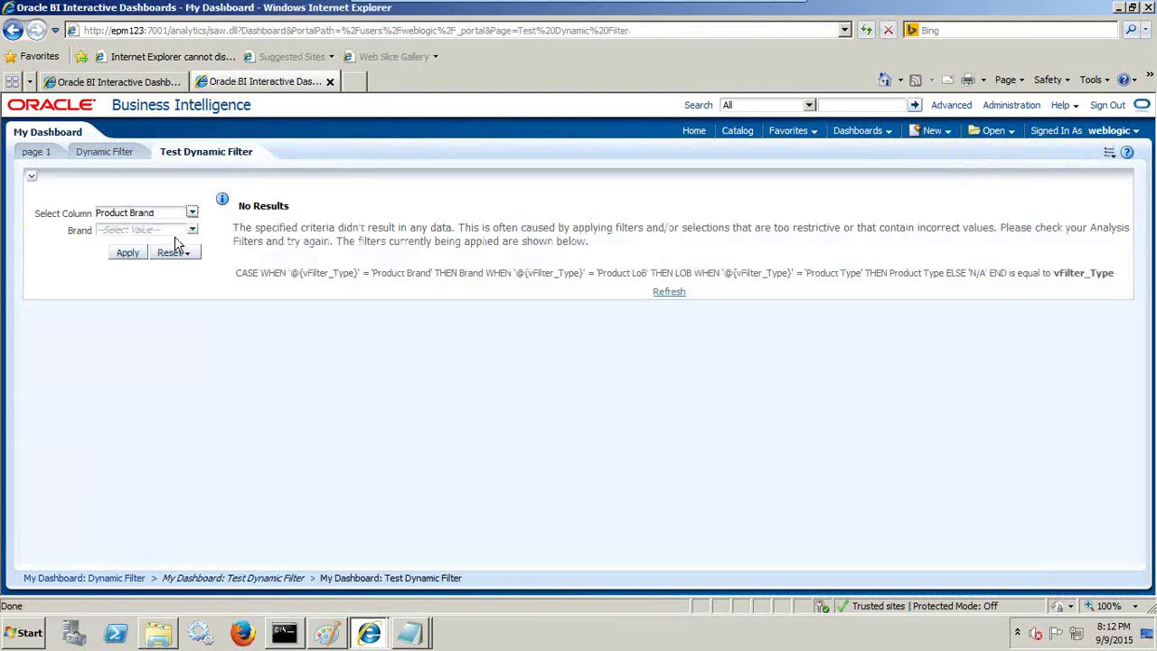
pyautogui.click(127, 252)
pyautogui.click(192, 231)
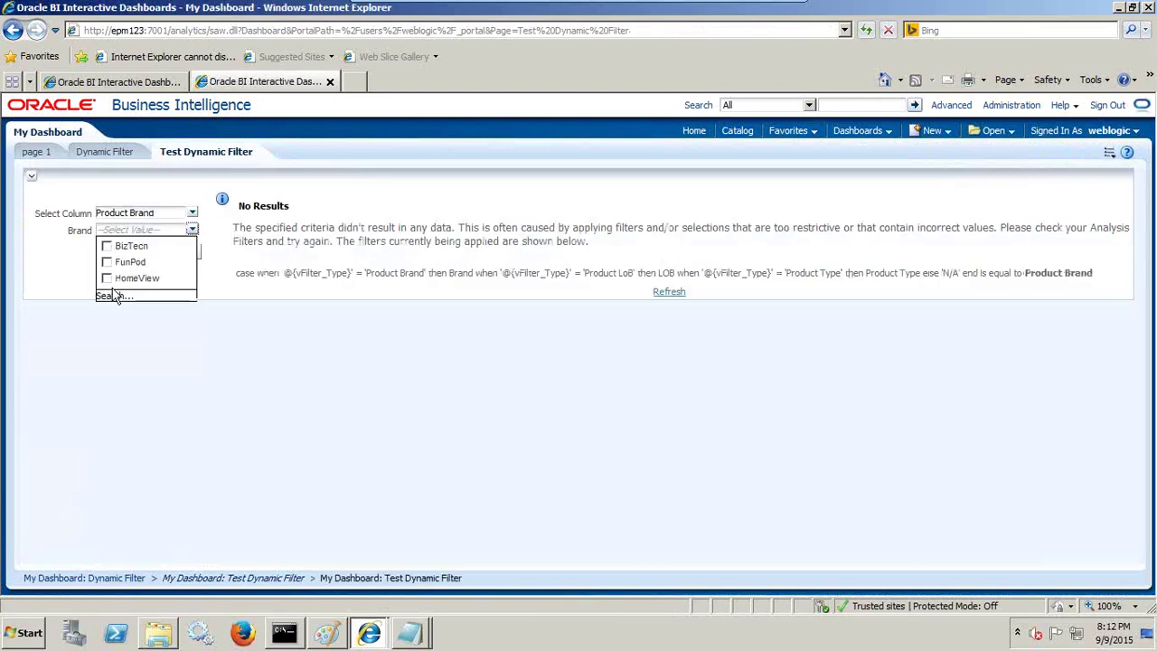
pyautogui.click(106, 246)
pyautogui.click(107, 262)
pyautogui.click(128, 253)
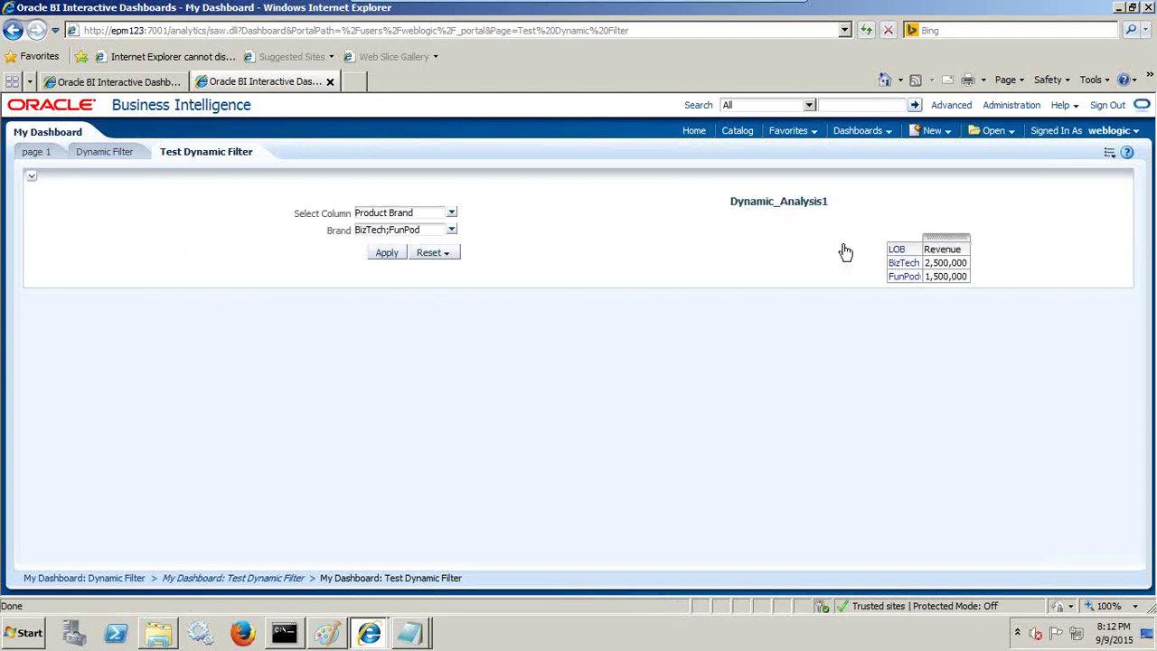
# Step: Switch Select Column to Product LoB and show revenue for Communication and Digital
pyautogui.click(451, 213)
pyautogui.click(368, 246)
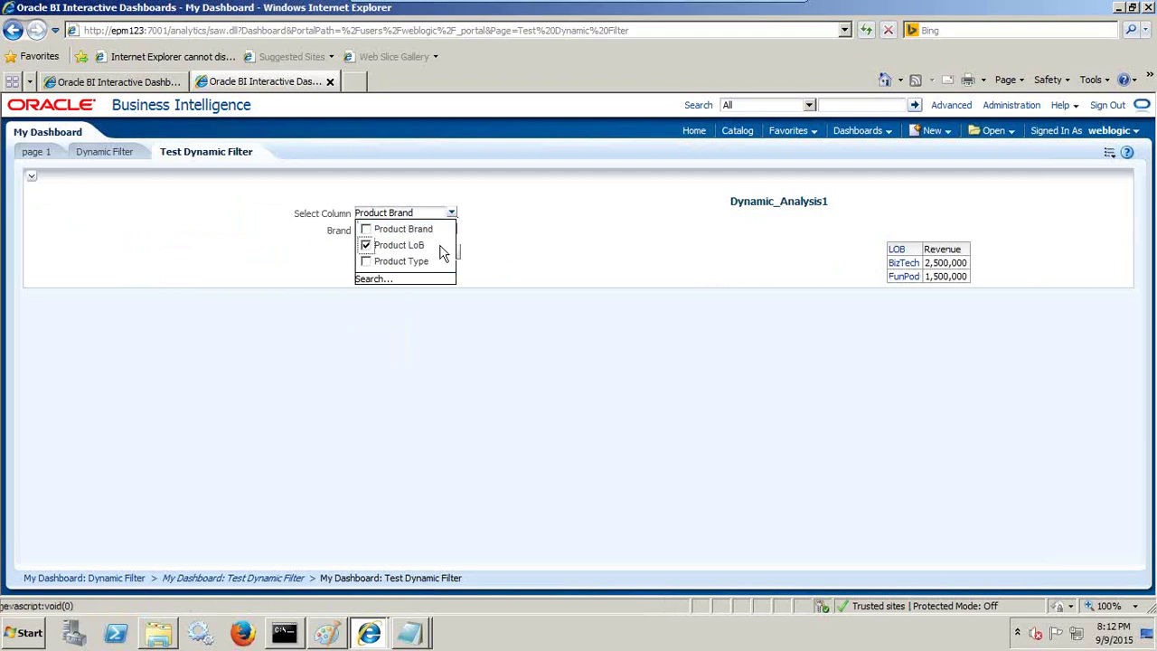
pyautogui.click(387, 253)
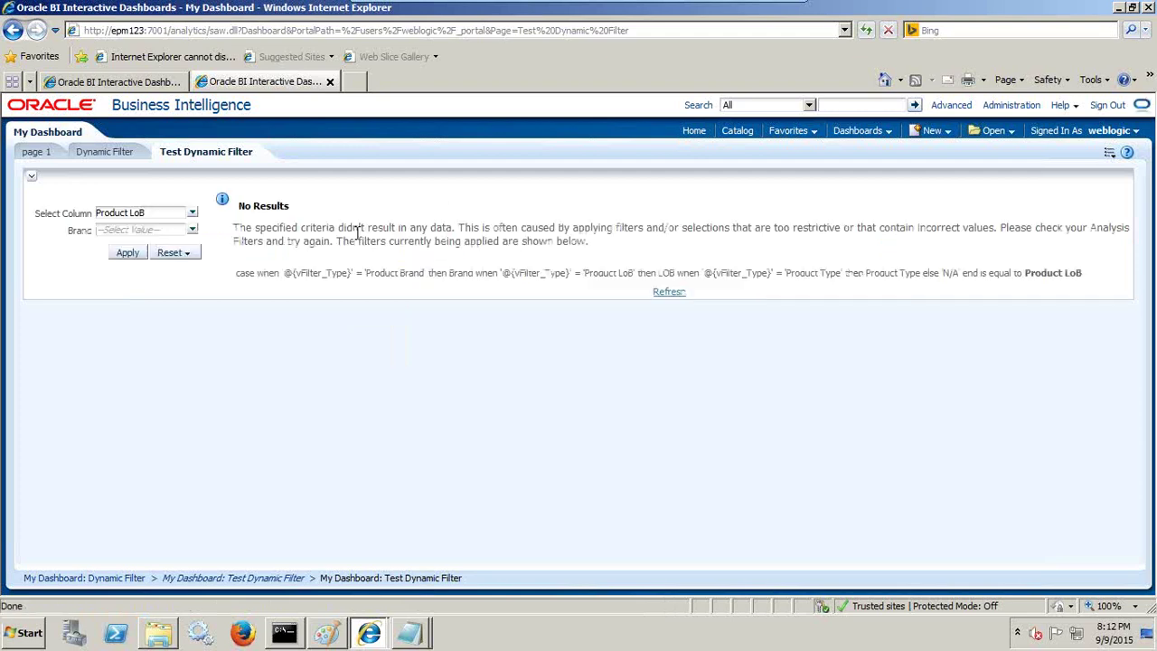
pyautogui.click(191, 229)
pyautogui.click(107, 247)
pyautogui.click(108, 262)
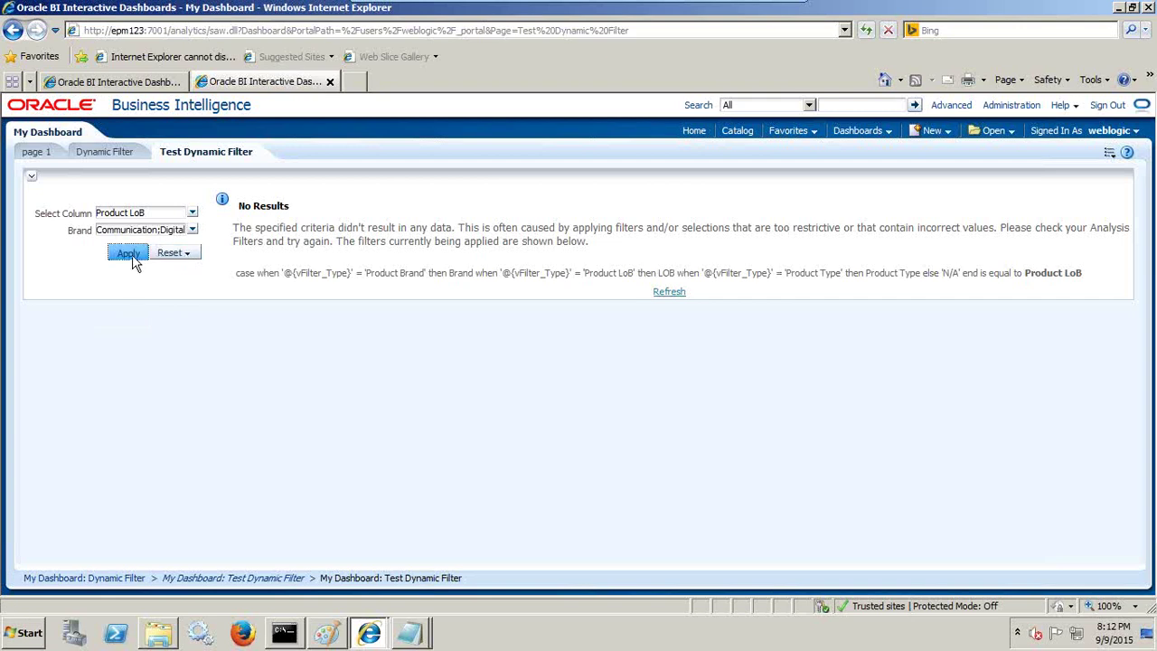
pyautogui.click(131, 255)
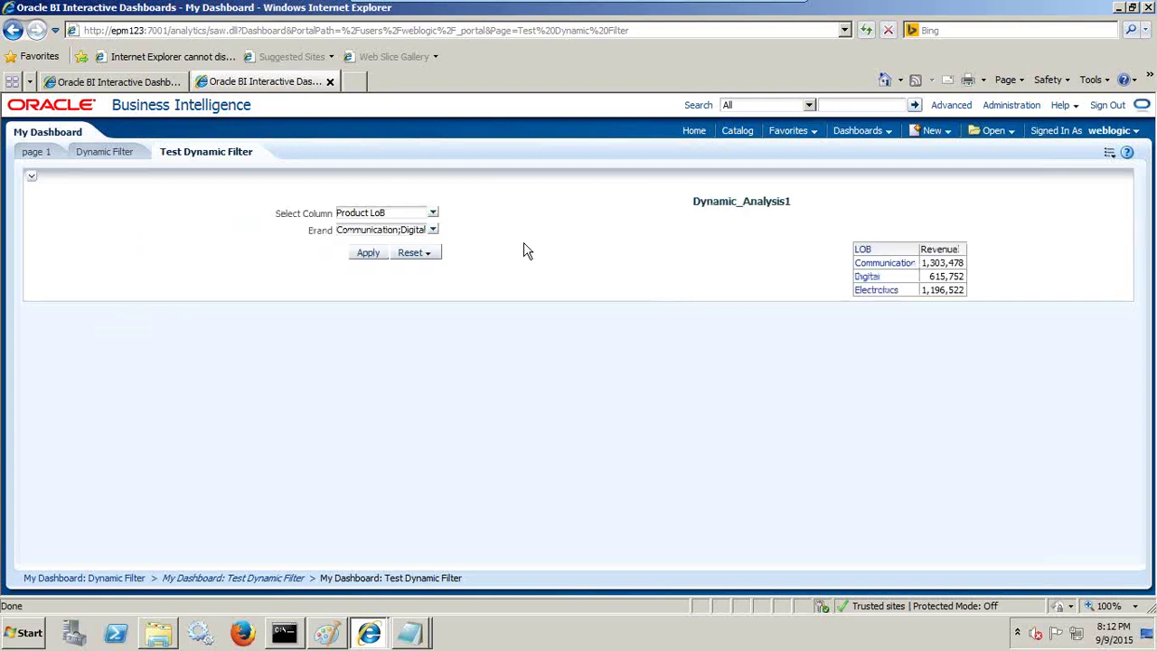
# Step: Switch Select Column to Product Type and pick Camera, Cell Phones and Fixed
pyautogui.click(433, 213)
pyautogui.click(347, 261)
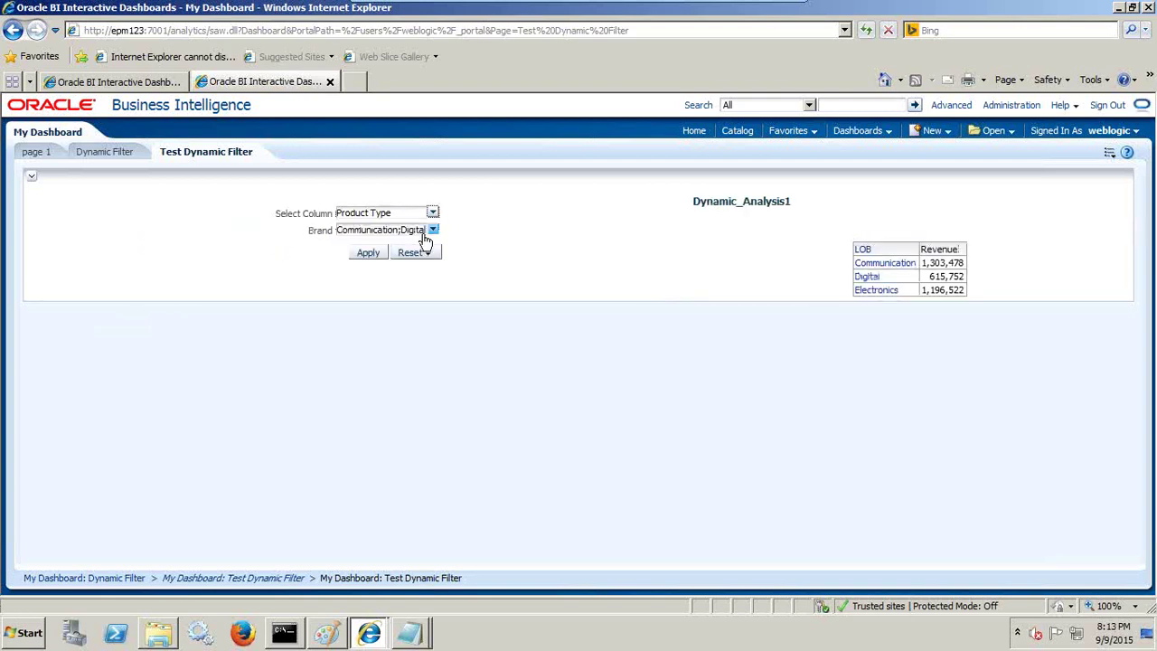
pyautogui.click(368, 252)
pyautogui.click(192, 231)
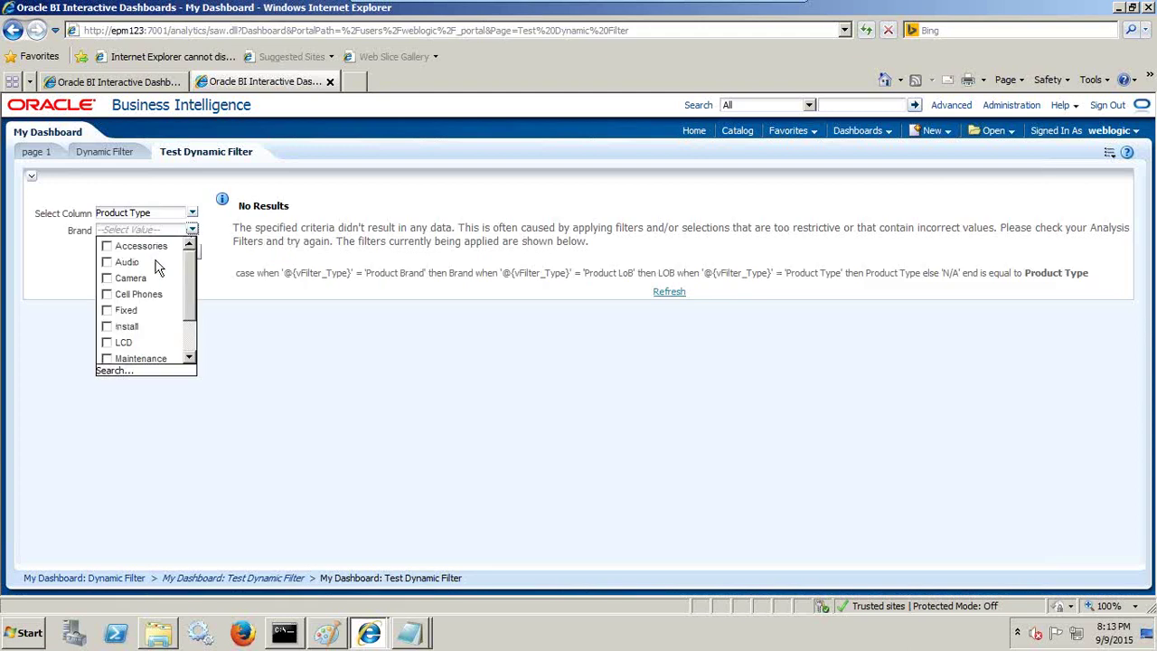
pyautogui.click(107, 277)
pyautogui.click(107, 294)
pyautogui.click(107, 310)
pyautogui.click(168, 290)
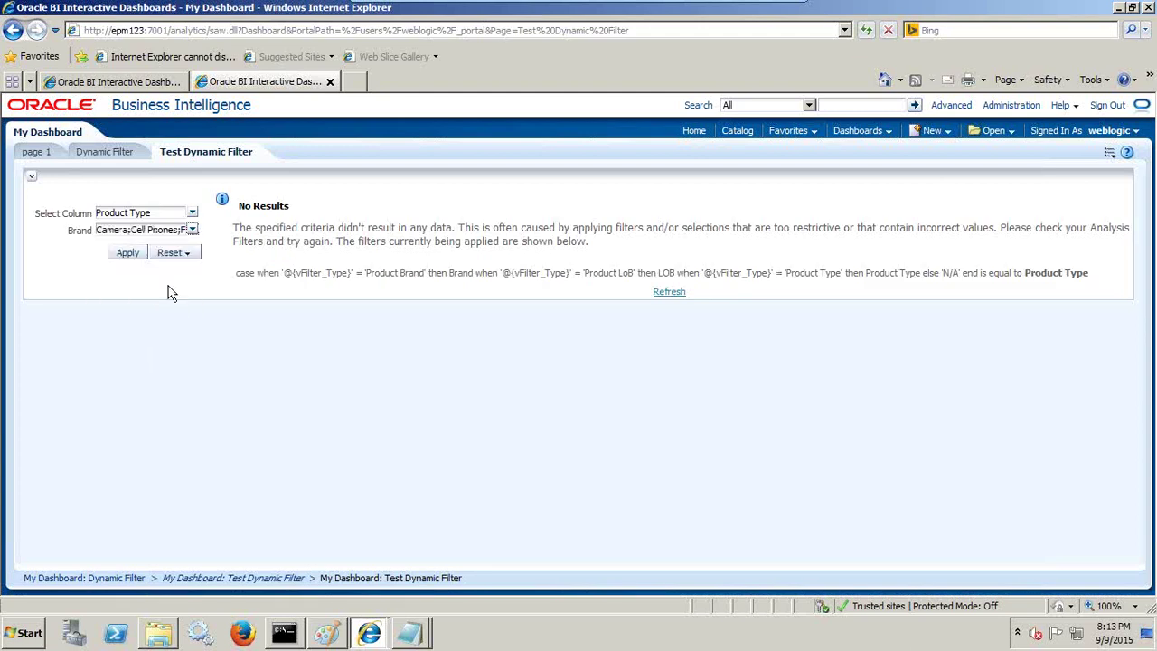